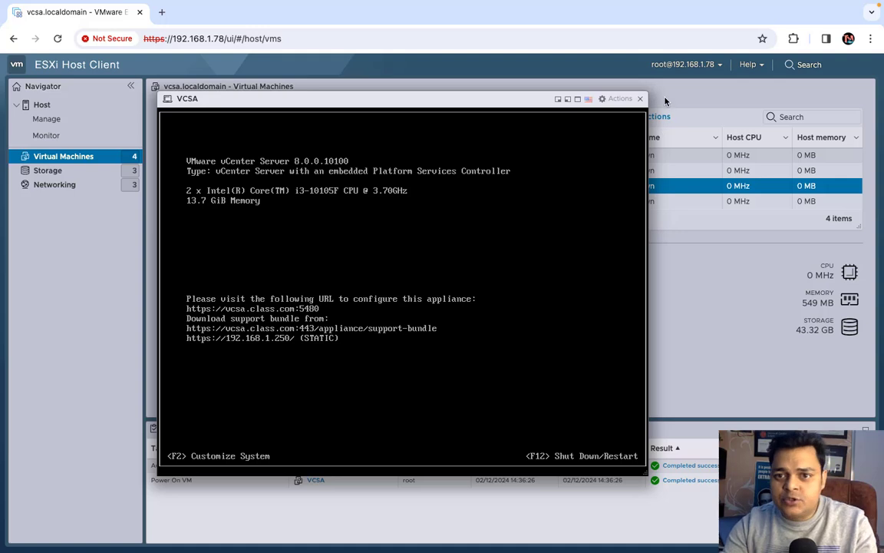
View the VCSA virtual machine's console for the vCenter Server configuration URL and static IP address.
{"action": "left_click", "coordinate": [640, 98]}
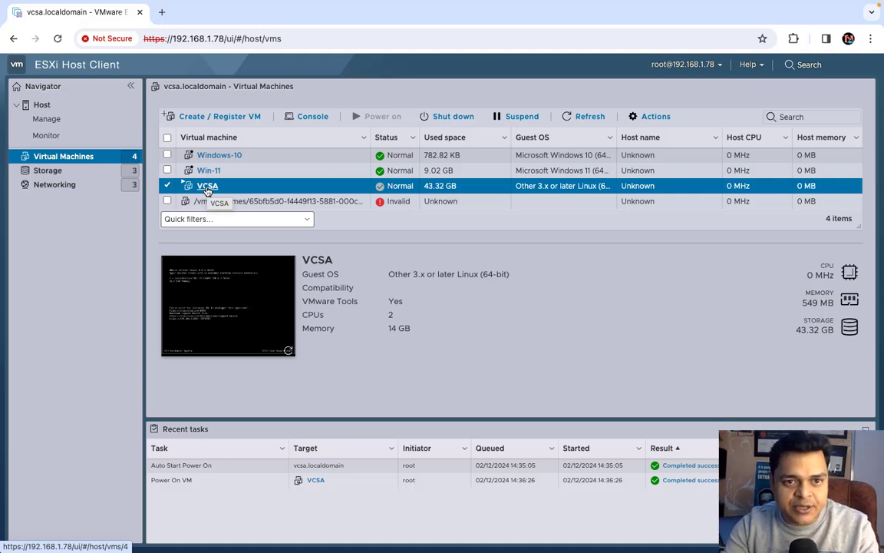
{"action": "left_click", "coordinate": [221, 303]}
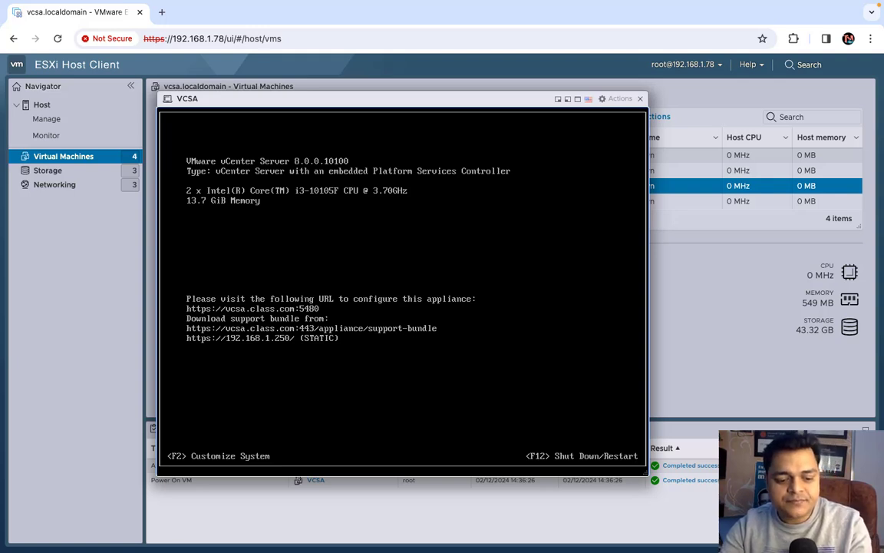
{"action": "mouse_move", "coordinate": [157, 548]}
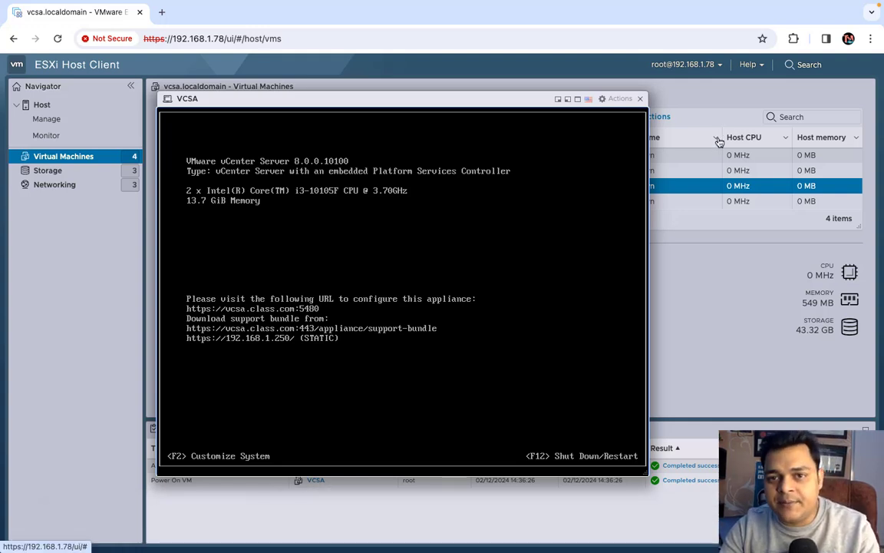
{"action": "left_click", "coordinate": [640, 99]}
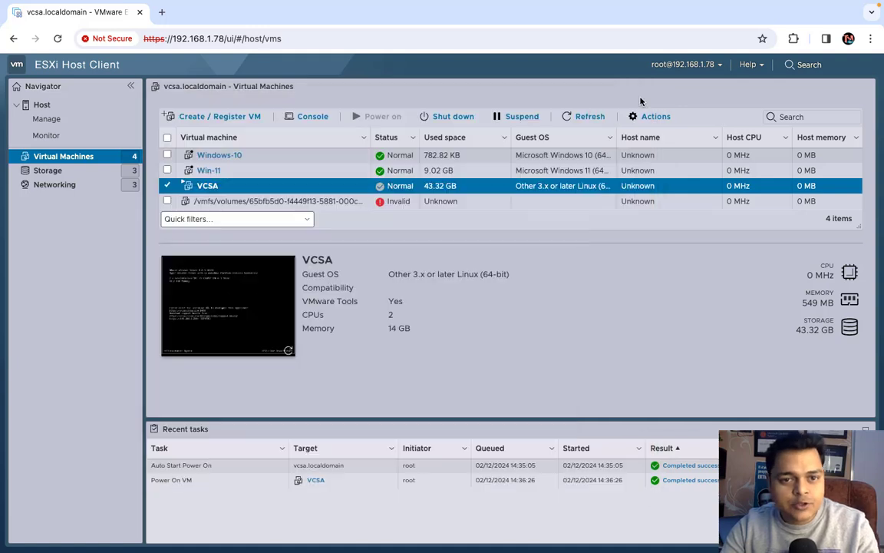
{"action": "left_click", "coordinate": [58, 106]}
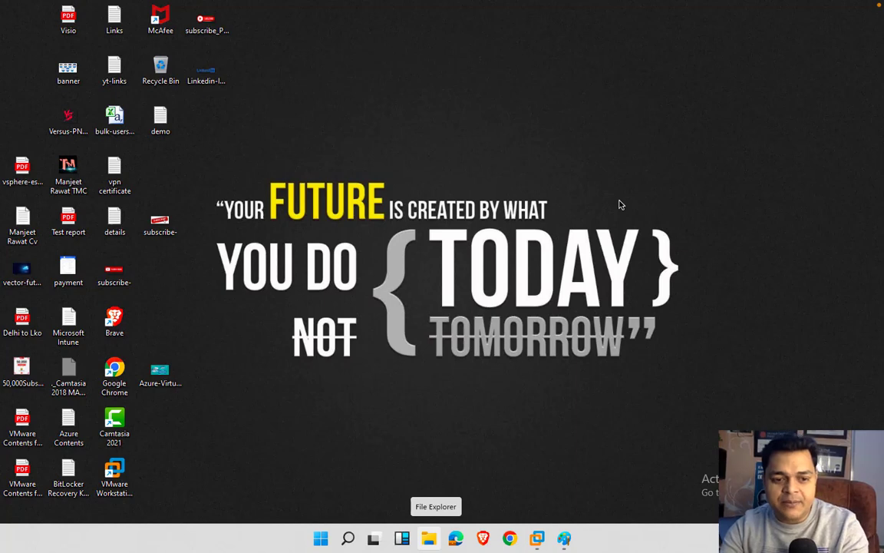
Switch to a blank Paint canvas and draw a dark red upright rectangle about 71 × 142 px in its upper-left area.
{"action": "key", "text": "super+r"}
{"action": "key", "text": "Return"}
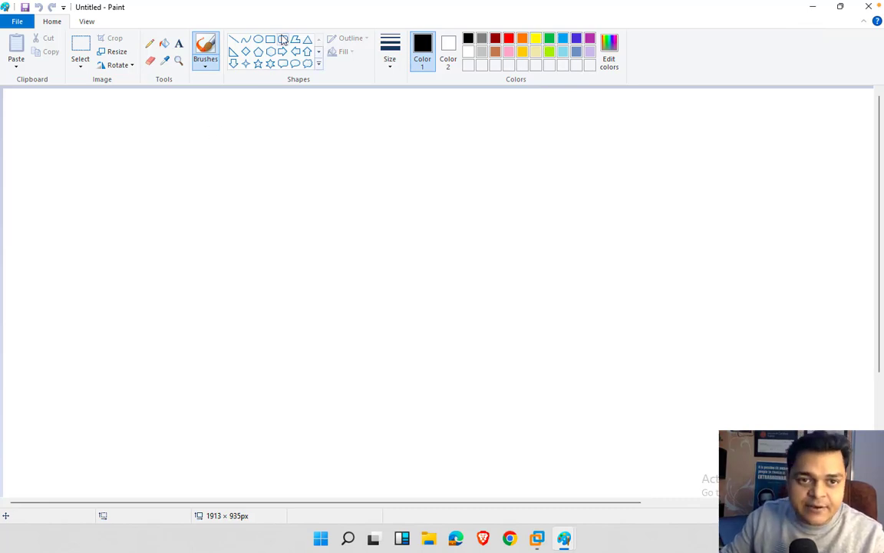
{"action": "left_click", "coordinate": [270, 39]}
{"action": "left_click_drag", "start_coordinate": [59, 155], "coordinate": [103, 241]}
{"action": "left_click", "coordinate": [495, 37]}
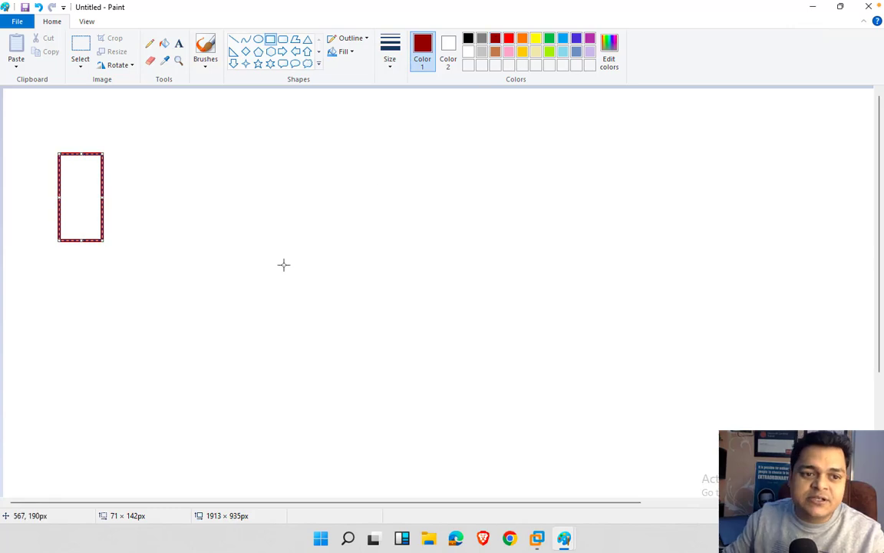
Draw a green upright rectangle about 78 × 143 px below the dark red one.
{"action": "left_click_drag", "start_coordinate": [55, 331], "coordinate": [102, 418]}
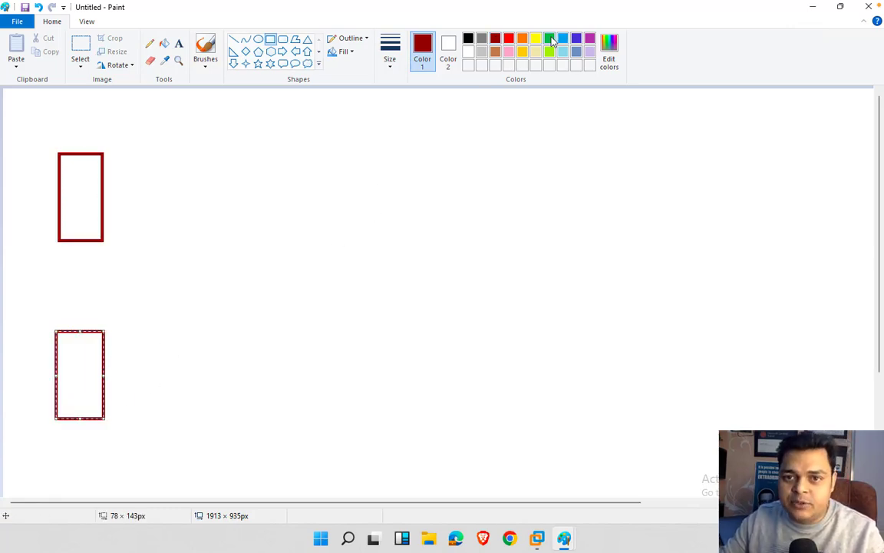
{"action": "left_click", "coordinate": [549, 38]}
{"action": "left_click", "coordinate": [328, 140]}
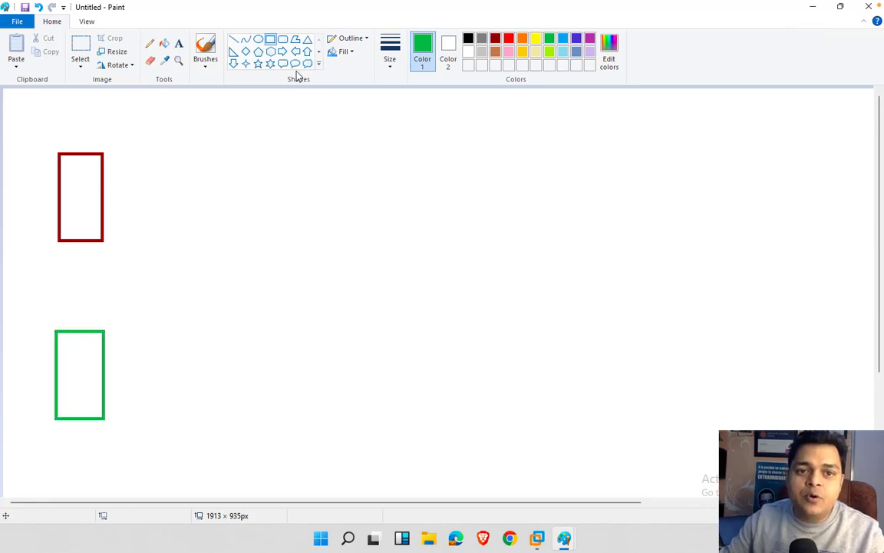
Draw a green monitor mid-canvas and an indigo monitor about 114 × 78 px in the upper-right area, each with a small stand.
{"action": "mouse_move", "coordinate": [358, 236]}
{"action": "left_mouse_down"}
{"action": "mouse_move", "coordinate": [410, 307]}
{"action": "mouse_move", "coordinate": [424, 311]}
{"action": "mouse_move", "coordinate": [436, 282]}
{"action": "mouse_move", "coordinate": [432, 291]}
{"action": "mouse_move", "coordinate": [379, 289]}
{"action": "left_mouse_up"}
{"action": "left_click", "coordinate": [446, 291]}
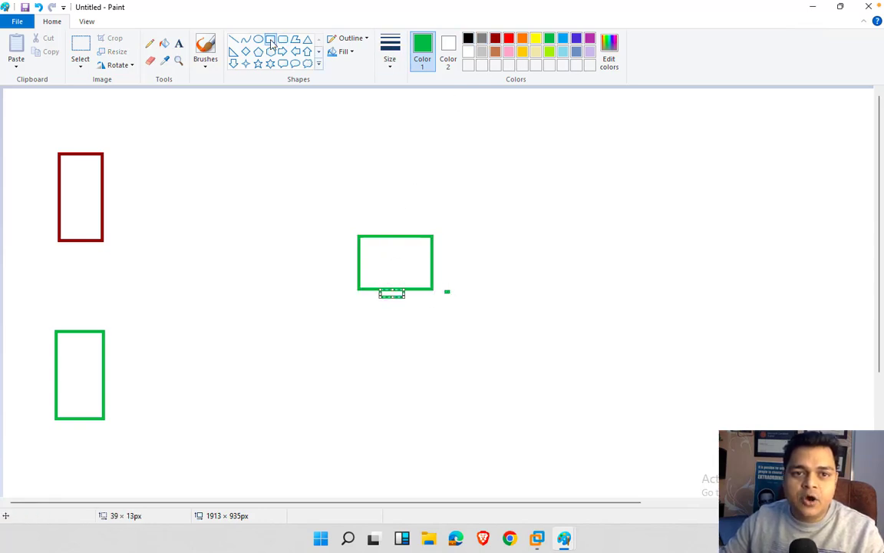
{"action": "left_click_drag", "start_coordinate": [594, 129], "coordinate": [666, 178]}
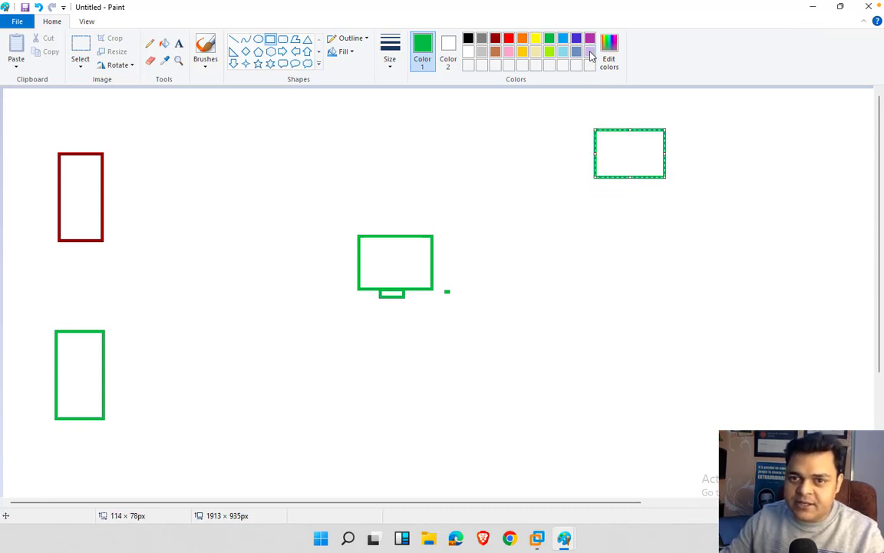
{"action": "left_click", "coordinate": [576, 38]}
{"action": "mouse_move", "coordinate": [634, 177]}
{"action": "left_mouse_down"}
{"action": "mouse_move", "coordinate": [639, 190]}
{"action": "mouse_move", "coordinate": [617, 180]}
{"action": "left_mouse_up"}
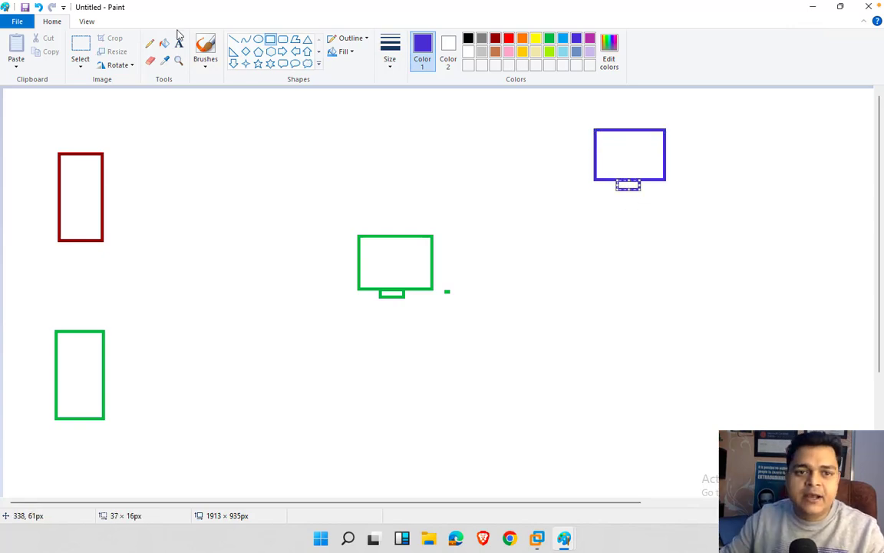
With a thicker indigo Pencil, handwrite 192.168.1.78 above the dark red rectangle and 192.168.1.12 below the green rectangle.
{"action": "left_click", "coordinate": [150, 44]}
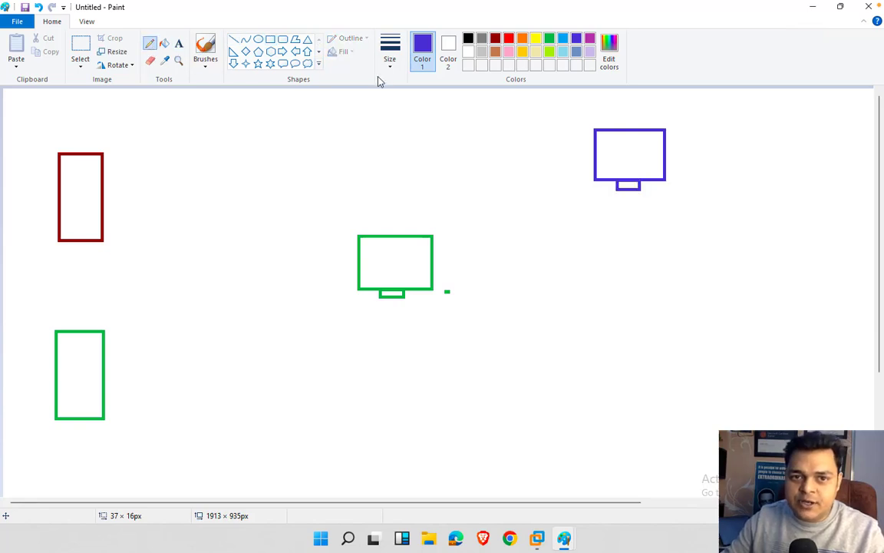
{"action": "left_click", "coordinate": [390, 60]}
{"action": "left_click", "coordinate": [365, 145]}
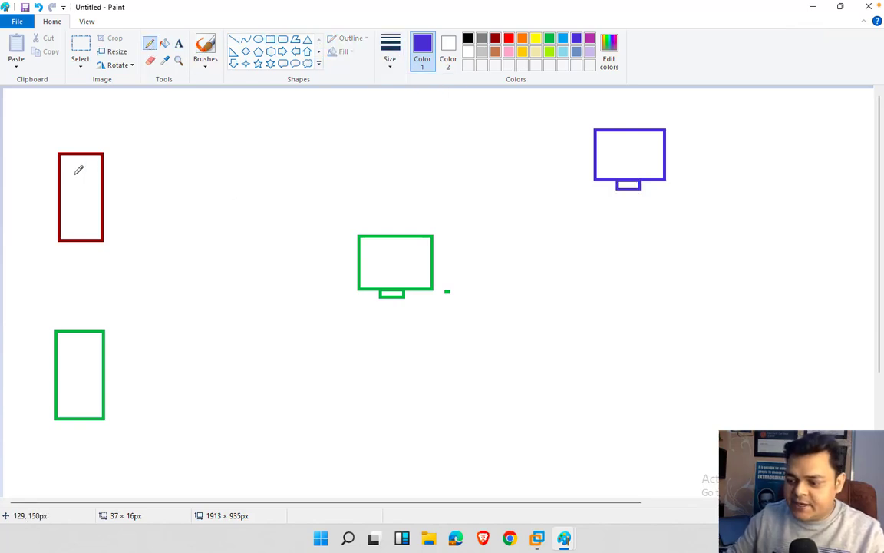
{"action": "left_click", "coordinate": [32, 127]}
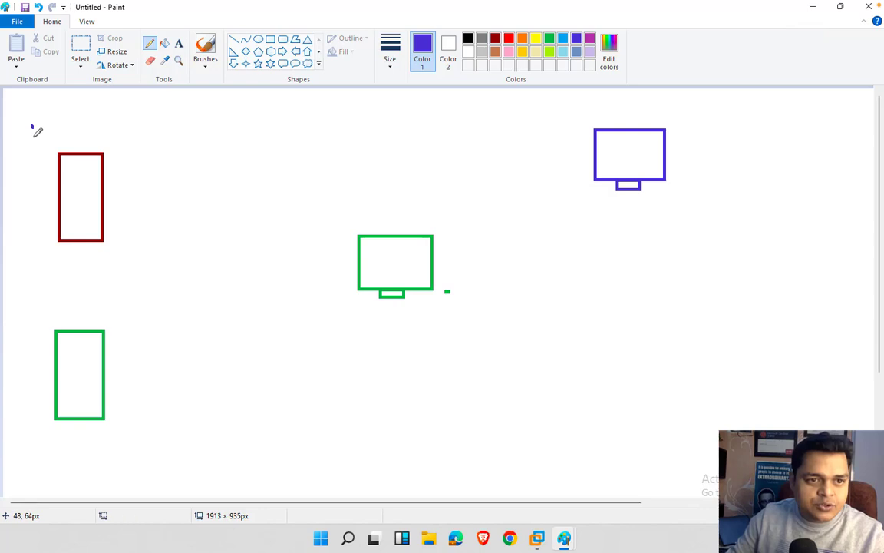
{"action": "mouse_move", "coordinate": [33, 135]}
{"action": "left_mouse_down"}
{"action": "mouse_move", "coordinate": [125, 119]}
{"action": "mouse_move", "coordinate": [135, 127]}
{"action": "mouse_move", "coordinate": [150, 113]}
{"action": "mouse_move", "coordinate": [141, 135]}
{"action": "left_mouse_up"}
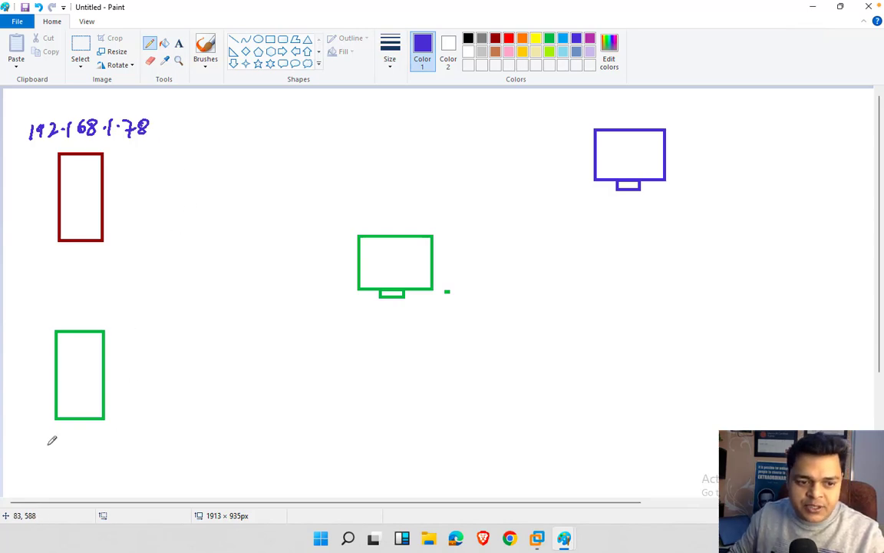
{"action": "mouse_move", "coordinate": [49, 444]}
{"action": "left_mouse_down"}
{"action": "mouse_move", "coordinate": [143, 443]}
{"action": "mouse_move", "coordinate": [149, 456]}
{"action": "left_mouse_up"}
{"action": "left_click_drag", "start_coordinate": [151, 444], "coordinate": [163, 455]}
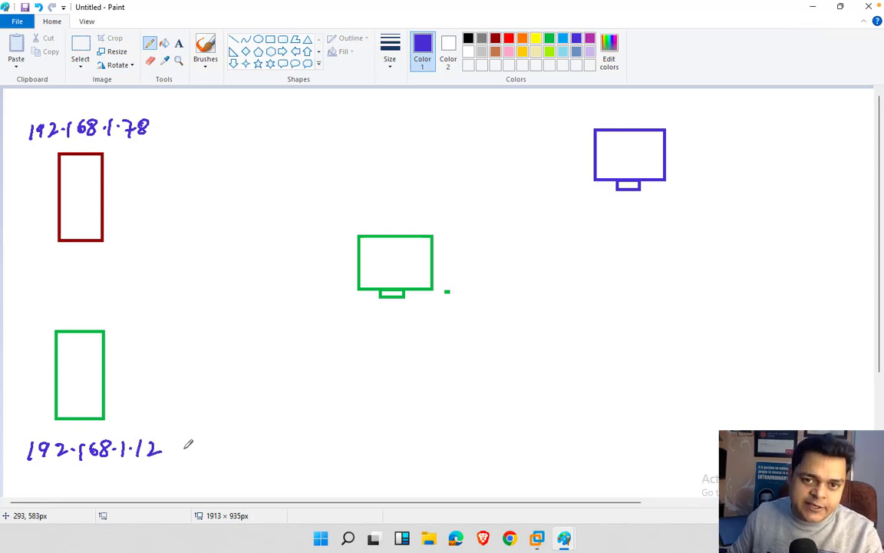
Handwrite the label "vCenter server" with the address 192.168.1.250 below the green monitor.
{"action": "left_click_drag", "start_coordinate": [331, 338], "coordinate": [390, 348]}
{"action": "left_click", "coordinate": [362, 343]}
{"action": "mouse_move", "coordinate": [396, 343]}
{"action": "left_mouse_down"}
{"action": "mouse_move", "coordinate": [459, 345]}
{"action": "mouse_move", "coordinate": [479, 335]}
{"action": "mouse_move", "coordinate": [486, 346]}
{"action": "left_mouse_up"}
{"action": "left_click_drag", "start_coordinate": [487, 342], "coordinate": [506, 333]}
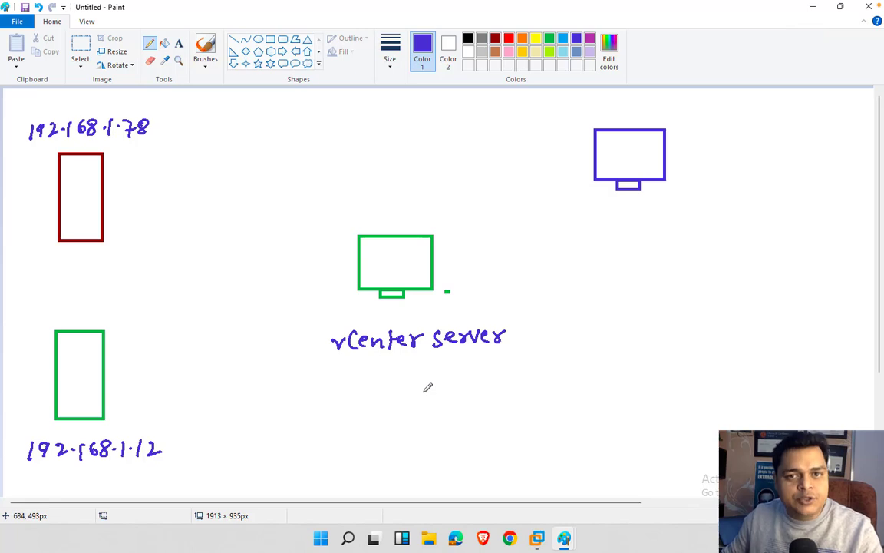
{"action": "mouse_move", "coordinate": [352, 374]}
{"action": "left_mouse_down"}
{"action": "mouse_move", "coordinate": [351, 387]}
{"action": "mouse_move", "coordinate": [401, 370]}
{"action": "mouse_move", "coordinate": [497, 375]}
{"action": "mouse_move", "coordinate": [489, 374]}
{"action": "left_mouse_up"}
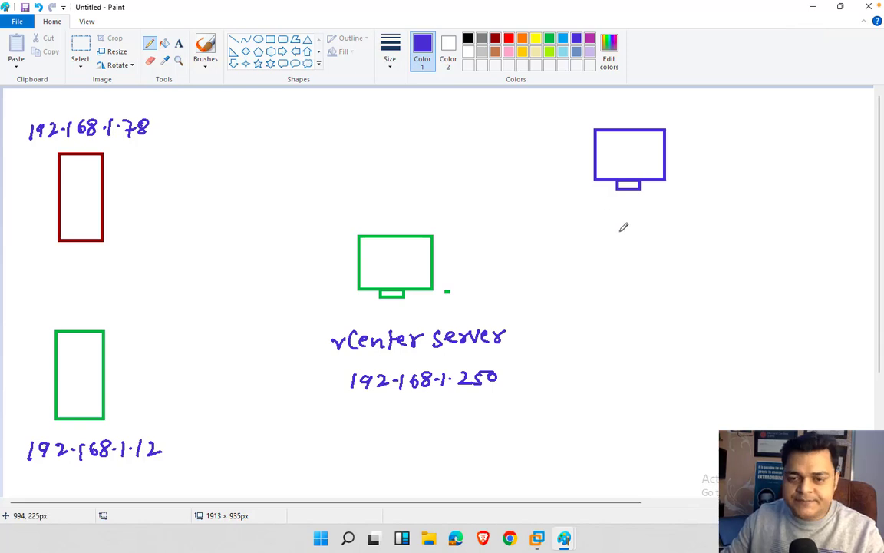
Label the indigo monitor in dark red with 192.168.1.16 underneath and ADDS beside it.
{"action": "left_click", "coordinate": [495, 39]}
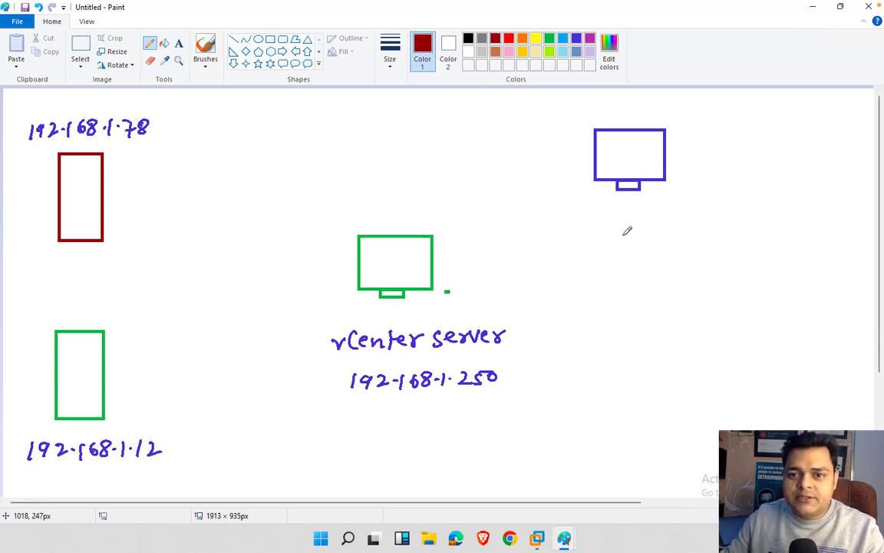
{"action": "mouse_move", "coordinate": [597, 204]}
{"action": "left_mouse_down"}
{"action": "mouse_move", "coordinate": [596, 221]}
{"action": "mouse_move", "coordinate": [617, 205]}
{"action": "mouse_move", "coordinate": [615, 220]}
{"action": "left_mouse_up"}
{"action": "mouse_move", "coordinate": [622, 207]}
{"action": "left_mouse_down"}
{"action": "mouse_move", "coordinate": [671, 200]}
{"action": "mouse_move", "coordinate": [690, 208]}
{"action": "mouse_move", "coordinate": [680, 221]}
{"action": "mouse_move", "coordinate": [710, 220]}
{"action": "left_mouse_up"}
{"action": "left_click", "coordinate": [686, 218]}
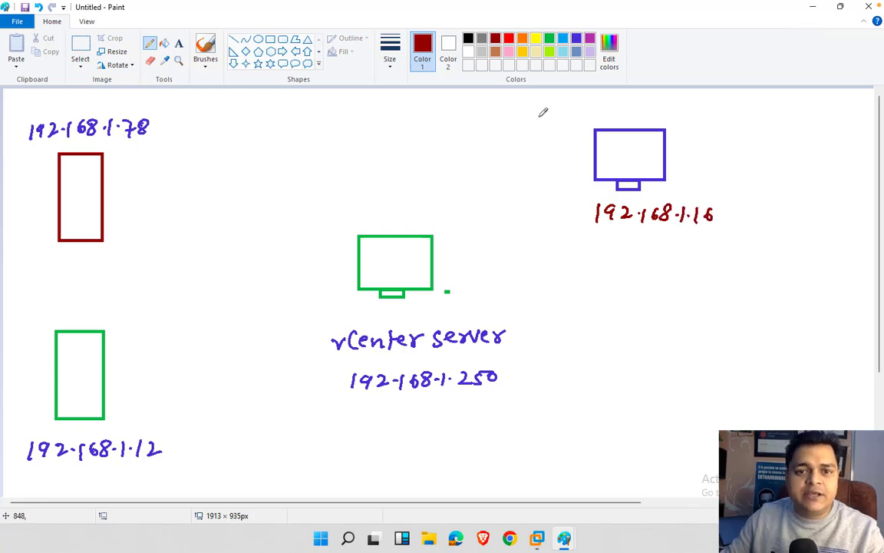
{"action": "left_click_drag", "start_coordinate": [690, 153], "coordinate": [732, 152]}
{"action": "left_click_drag", "start_coordinate": [757, 140], "coordinate": [749, 152]}
{"action": "left_click", "coordinate": [762, 151]}
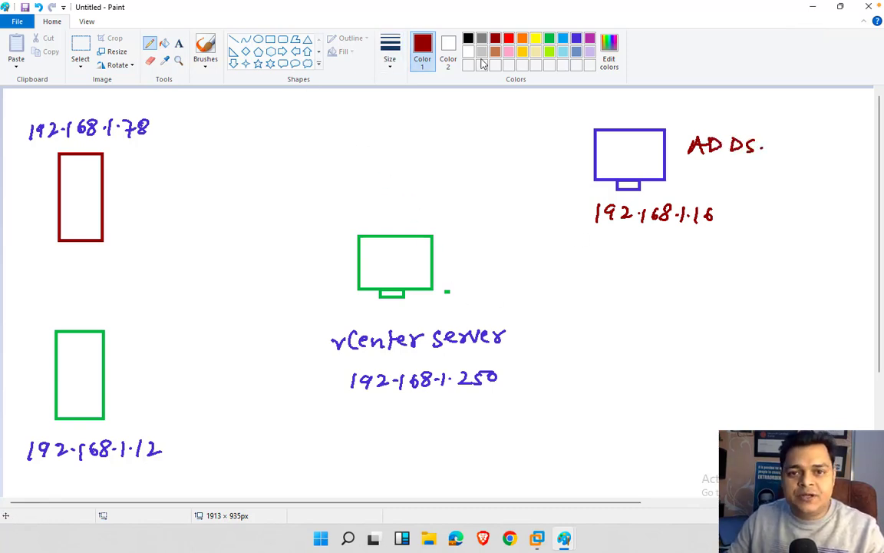
Draw a green double-headed arrow between the ADDS monitor and the vCenter server monitor.
{"action": "left_click", "coordinate": [550, 38]}
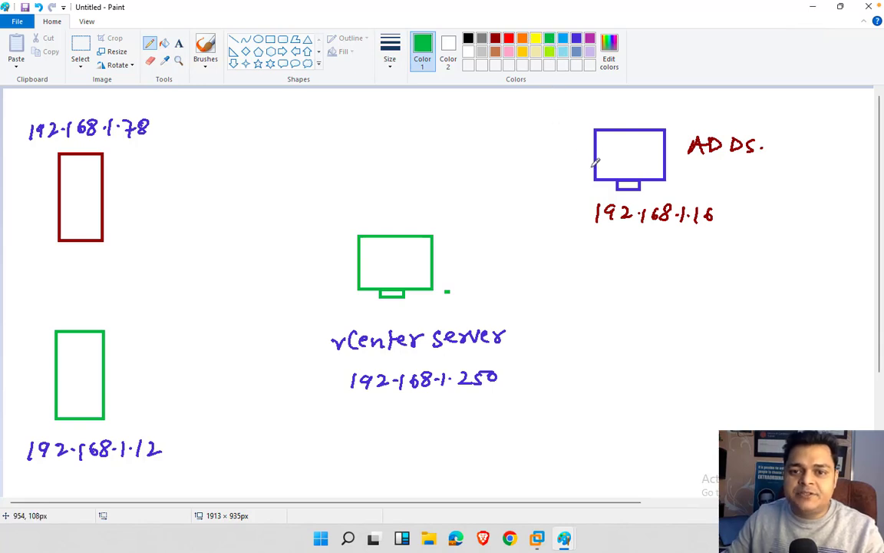
{"action": "mouse_move", "coordinate": [592, 177]}
{"action": "left_mouse_down"}
{"action": "mouse_move", "coordinate": [499, 221]}
{"action": "mouse_move", "coordinate": [434, 237]}
{"action": "mouse_move", "coordinate": [443, 239]}
{"action": "left_mouse_up"}
{"action": "left_click_drag", "start_coordinate": [579, 179], "coordinate": [586, 189]}
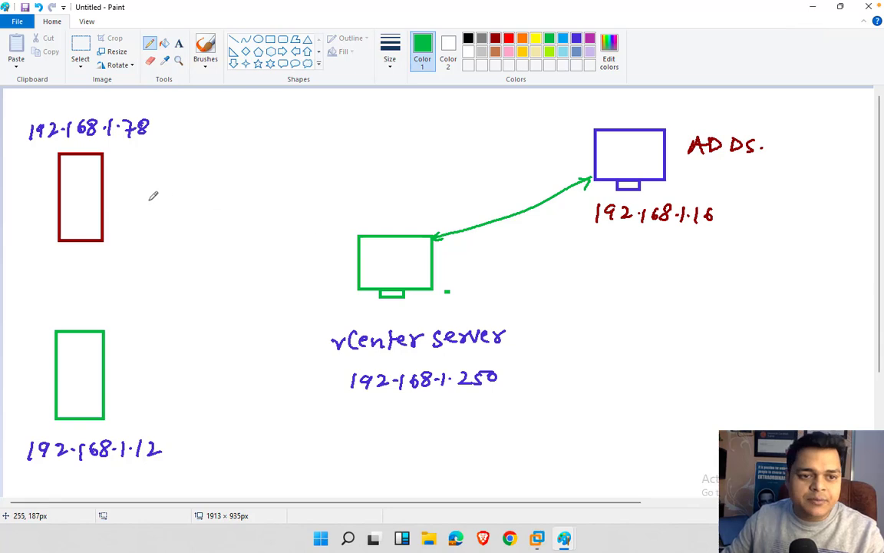
Draw green double-headed arrows linking the vCenter server monitor to both rectangles, and underline the endings of the rectangles' IP addresses.
{"action": "mouse_move", "coordinate": [99, 198]}
{"action": "left_mouse_down"}
{"action": "mouse_move", "coordinate": [359, 235]}
{"action": "mouse_move", "coordinate": [352, 240]}
{"action": "left_mouse_up"}
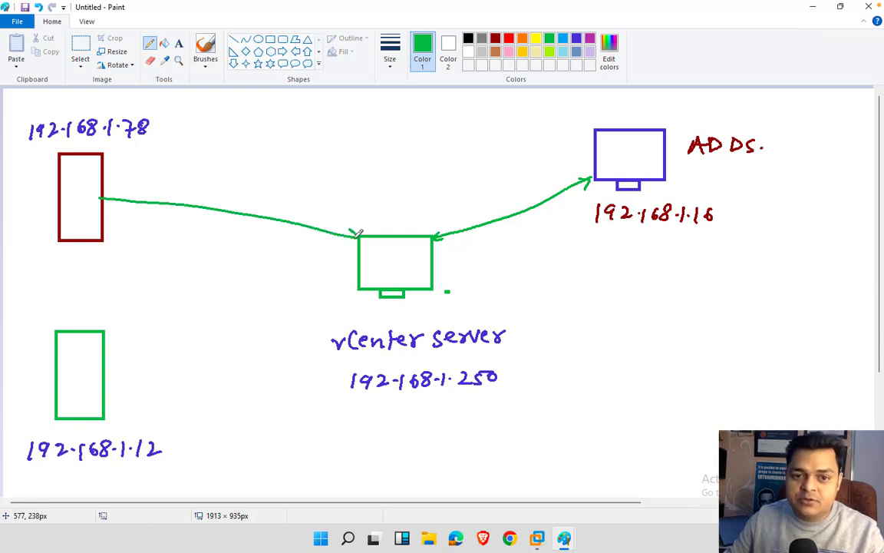
{"action": "left_click_drag", "start_coordinate": [110, 195], "coordinate": [112, 202]}
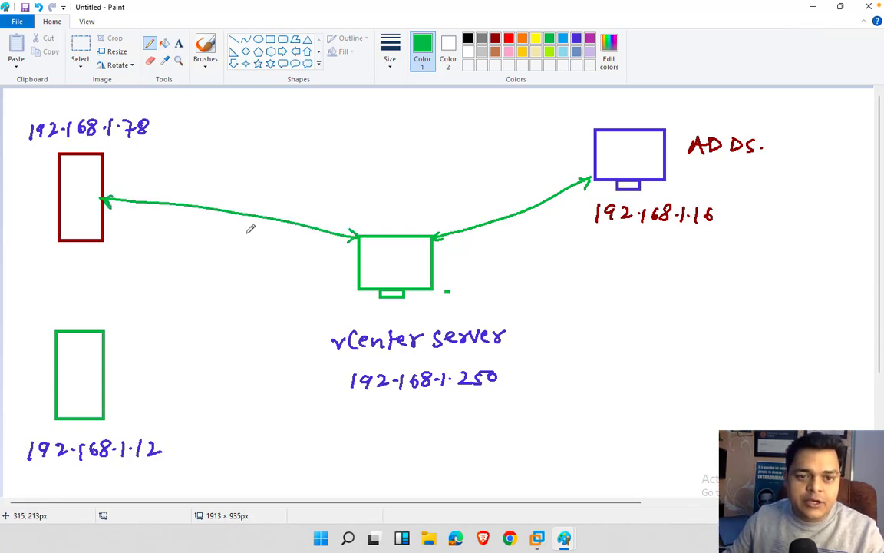
{"action": "mouse_move", "coordinate": [357, 247]}
{"action": "left_mouse_down"}
{"action": "mouse_move", "coordinate": [110, 344]}
{"action": "mouse_move", "coordinate": [115, 351]}
{"action": "left_mouse_up"}
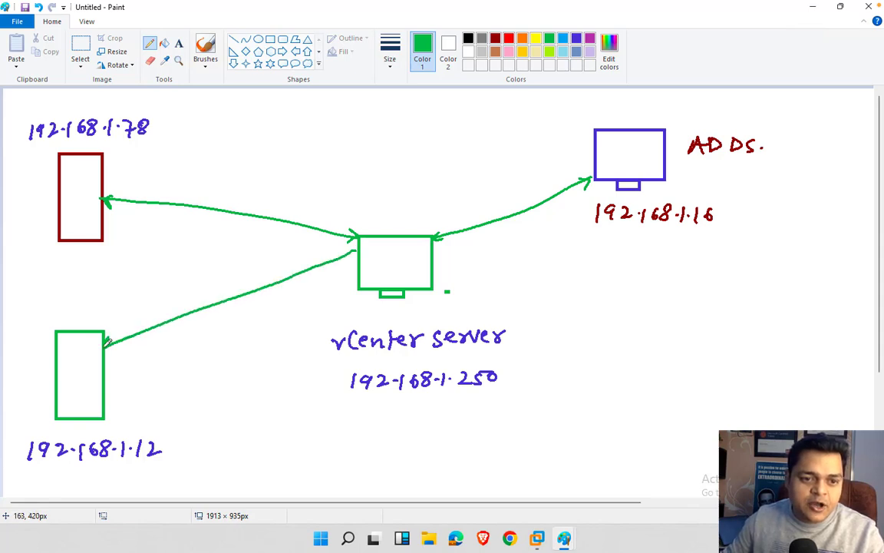
{"action": "mouse_move", "coordinate": [339, 251]}
{"action": "left_mouse_down"}
{"action": "mouse_move", "coordinate": [353, 248]}
{"action": "mouse_move", "coordinate": [350, 257]}
{"action": "left_mouse_up"}
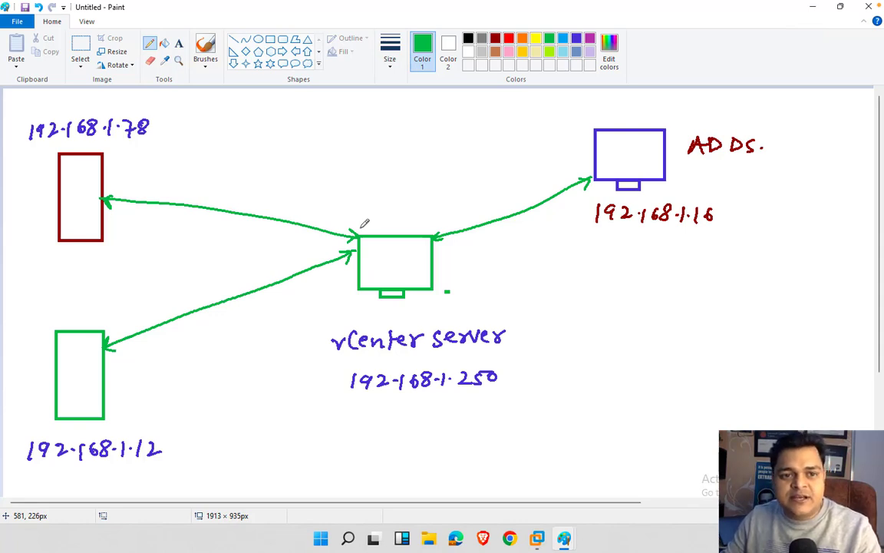
{"action": "left_click_drag", "start_coordinate": [120, 143], "coordinate": [146, 141]}
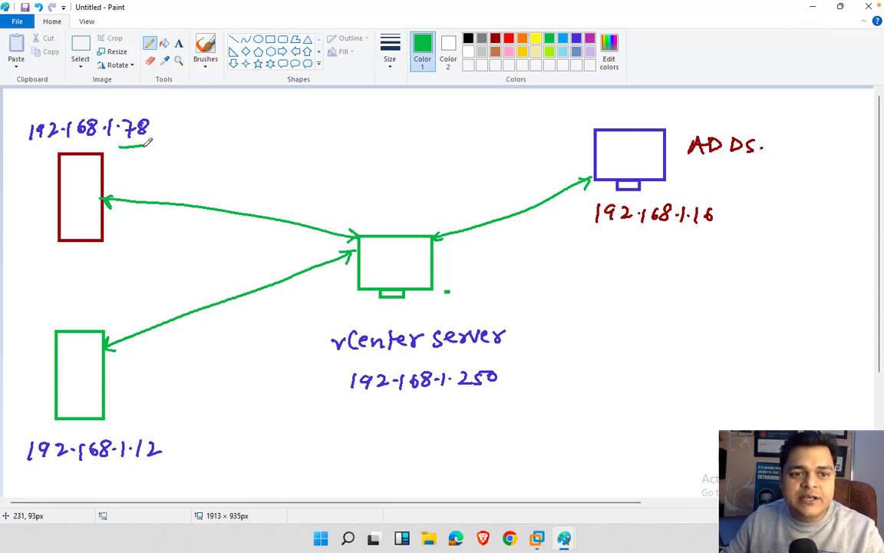
{"action": "left_click_drag", "start_coordinate": [122, 467], "coordinate": [170, 465]}
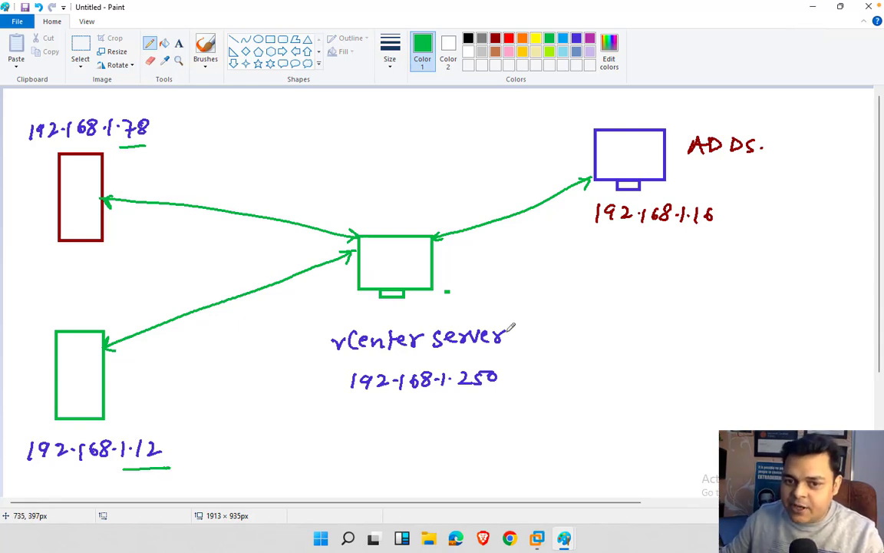
Start a handwritten green URL with "http" beside the vCenter server label, erasing the misplaced characters after it.
{"action": "mouse_move", "coordinate": [572, 334]}
{"action": "left_mouse_down"}
{"action": "mouse_move", "coordinate": [607, 324]}
{"action": "mouse_move", "coordinate": [635, 344]}
{"action": "left_mouse_up"}
{"action": "left_click", "coordinate": [621, 330]}
{"action": "left_click", "coordinate": [622, 337]}
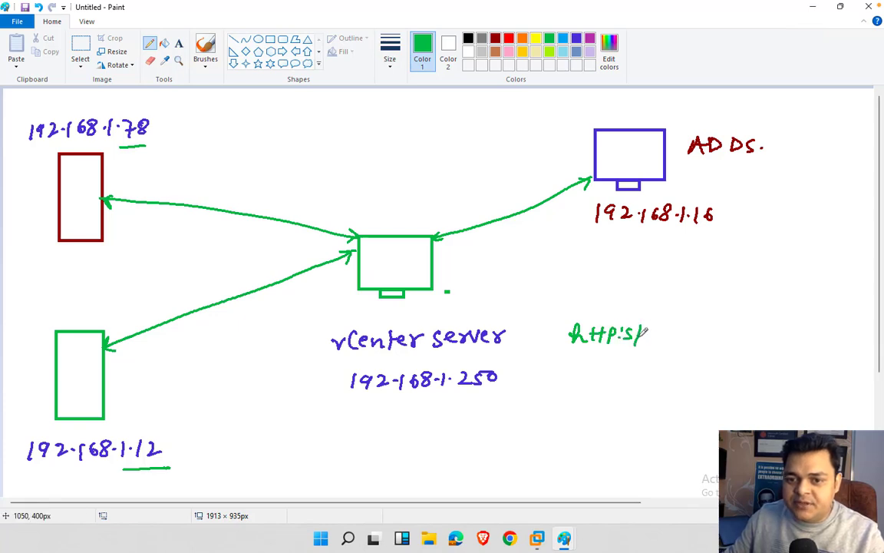
{"action": "left_click", "coordinate": [149, 60]}
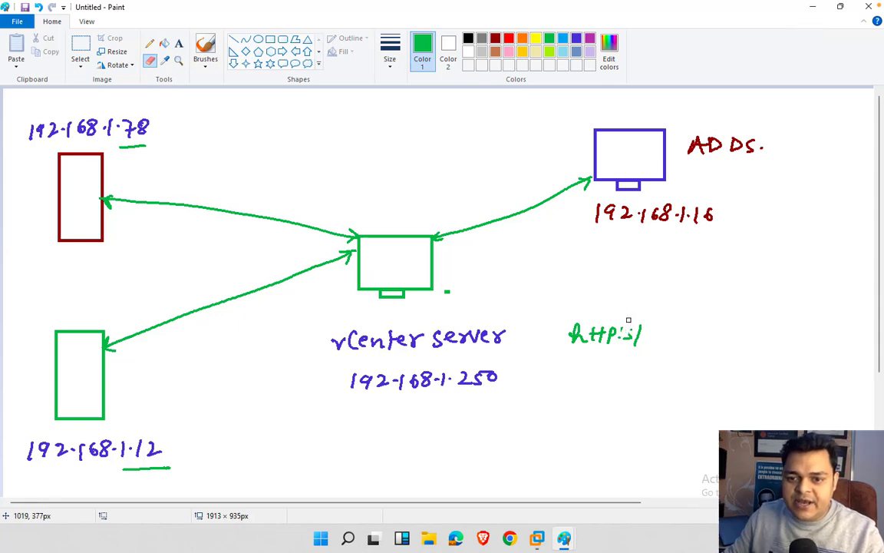
{"action": "left_click_drag", "start_coordinate": [628, 319], "coordinate": [633, 335]}
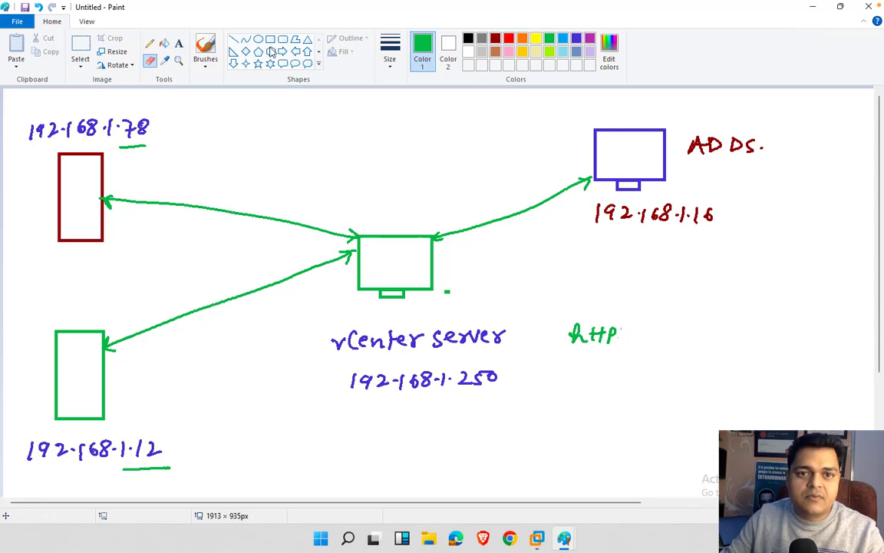
{"action": "left_click", "coordinate": [150, 43]}
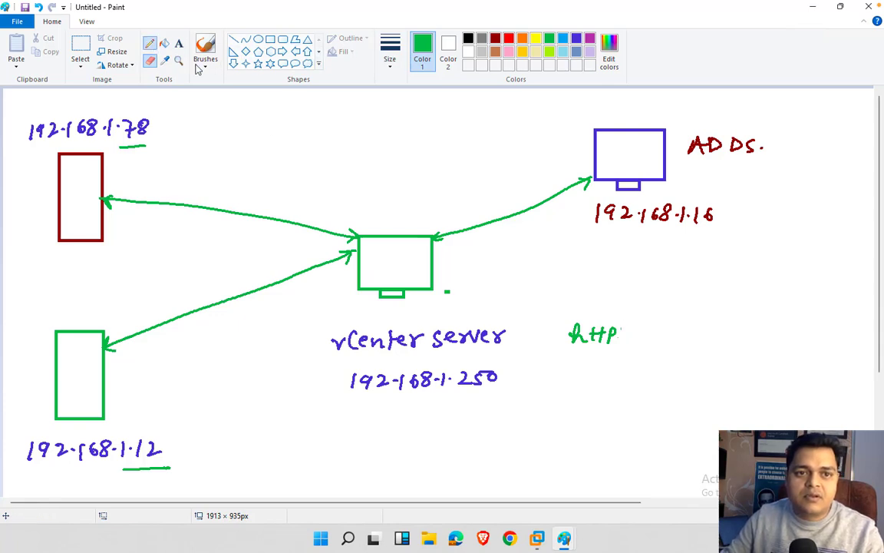
{"action": "mouse_move", "coordinate": [618, 335]}
{"action": "left_mouse_down"}
{"action": "mouse_move", "coordinate": [612, 344]}
{"action": "mouse_move", "coordinate": [629, 349]}
{"action": "left_mouse_up"}
{"action": "left_click", "coordinate": [624, 333]}
{"action": "left_click", "coordinate": [624, 343]}
{"action": "mouse_move", "coordinate": [644, 330]}
{"action": "left_mouse_down"}
{"action": "mouse_move", "coordinate": [639, 348]}
{"action": "mouse_move", "coordinate": [653, 347]}
{"action": "left_mouse_up"}
{"action": "left_click", "coordinate": [657, 333]}
{"action": "mouse_move", "coordinate": [667, 335]}
{"action": "left_mouse_down"}
{"action": "mouse_move", "coordinate": [663, 348]}
{"action": "mouse_move", "coordinate": [727, 347]}
{"action": "mouse_move", "coordinate": [761, 344]}
{"action": "mouse_move", "coordinate": [775, 332]}
{"action": "left_mouse_up"}
{"action": "left_click", "coordinate": [687, 343]}
{"action": "left_click", "coordinate": [723, 343]}
{"action": "left_click", "coordinate": [735, 343]}
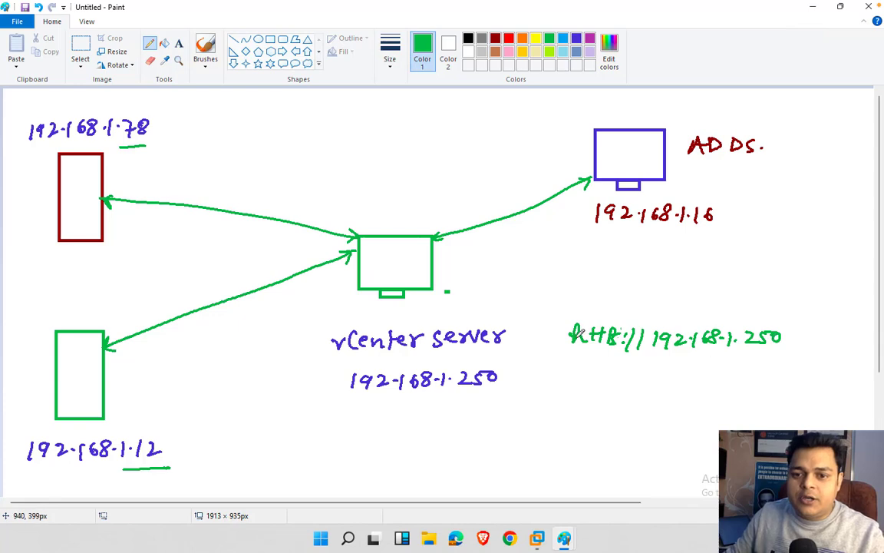
Underline the handwritten URL in green and draw a downward arrow leading to a hand-drawn box beneath it.
{"action": "left_click_drag", "start_coordinate": [611, 357], "coordinate": [760, 367]}
{"action": "mouse_move", "coordinate": [680, 367]}
{"action": "left_mouse_down"}
{"action": "mouse_move", "coordinate": [681, 390]}
{"action": "mouse_move", "coordinate": [690, 376]}
{"action": "left_mouse_up"}
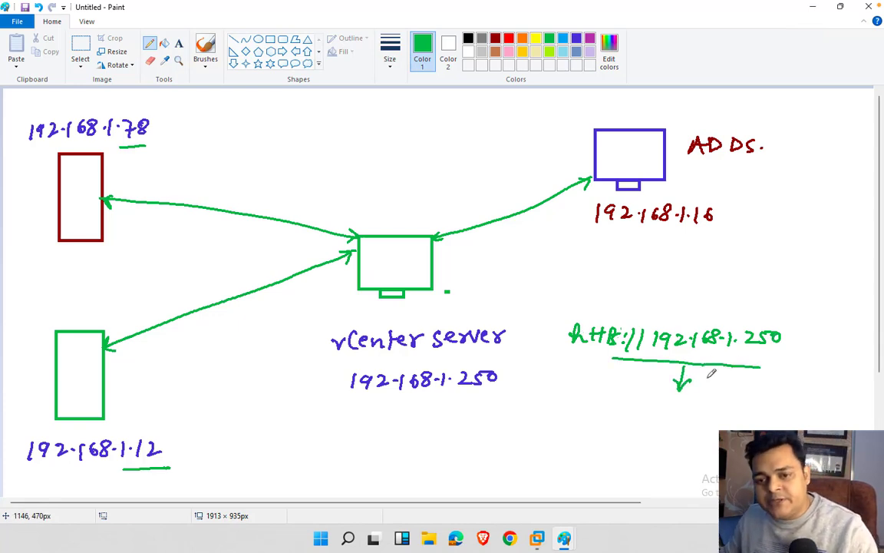
{"action": "left_click_drag", "start_coordinate": [607, 395], "coordinate": [592, 474]}
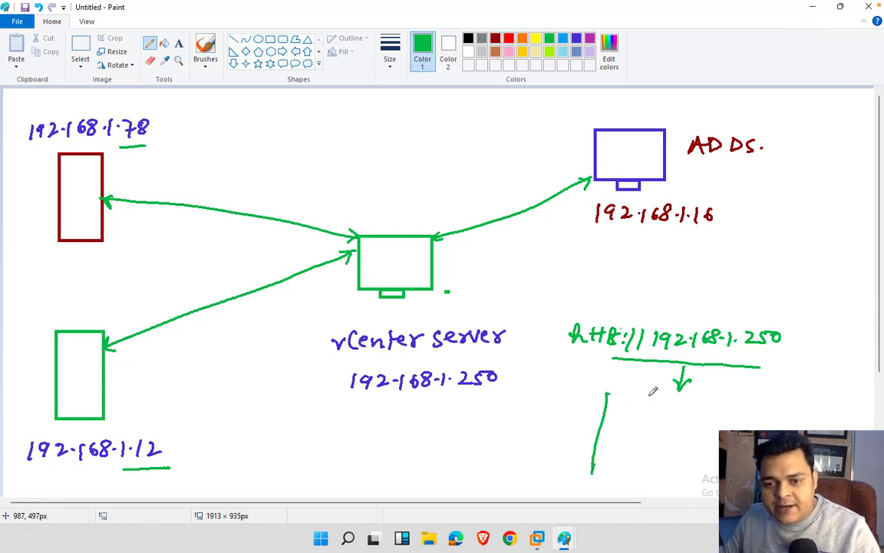
{"action": "mouse_move", "coordinate": [607, 395]}
{"action": "left_mouse_down"}
{"action": "mouse_move", "coordinate": [746, 403]}
{"action": "mouse_move", "coordinate": [744, 420]}
{"action": "mouse_move", "coordinate": [629, 468]}
{"action": "mouse_move", "coordinate": [592, 472]}
{"action": "left_mouse_up"}
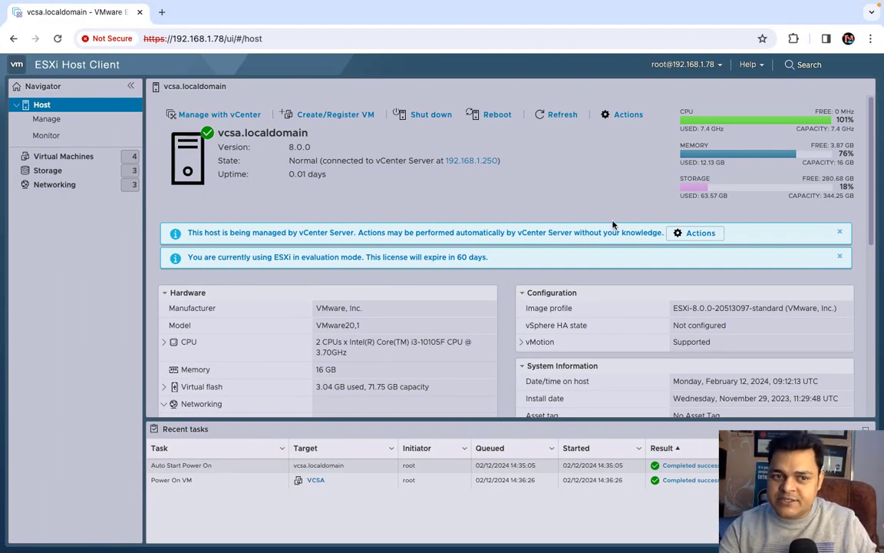
Dismiss the vCenter management and evaluation license notices on the ESXi host page, and refresh the host data.
{"action": "left_click", "coordinate": [840, 232]}
{"action": "left_click", "coordinate": [840, 231]}
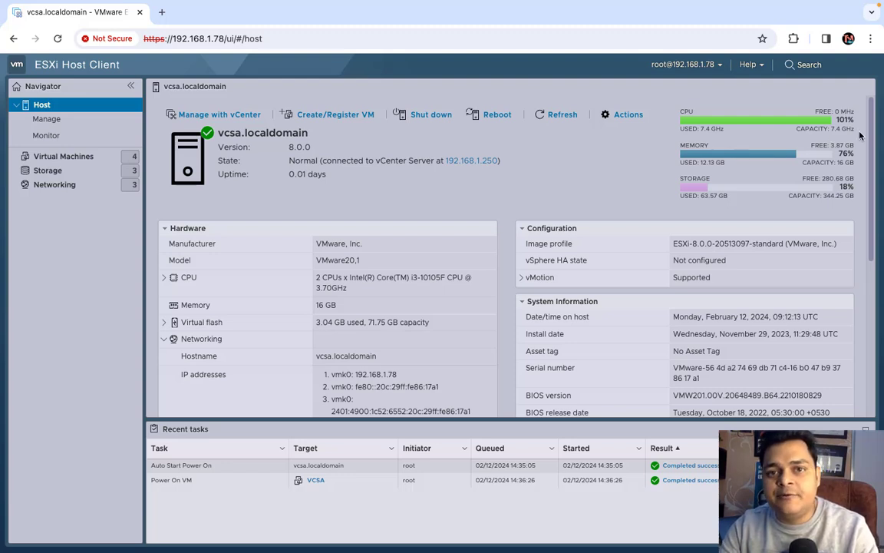
{"action": "left_click", "coordinate": [545, 117]}
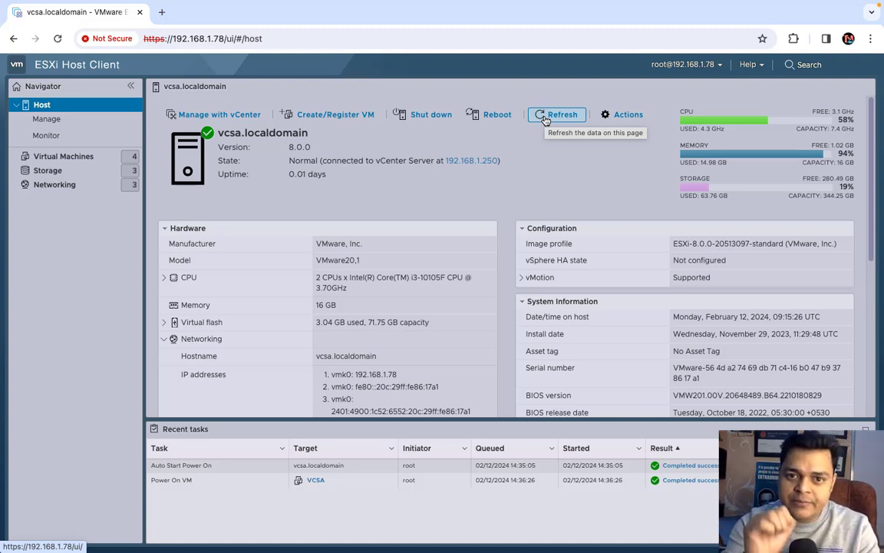
Check the host's virtual machine list and its resource usage overview, refreshing the data on each page.
{"action": "left_click", "coordinate": [92, 159]}
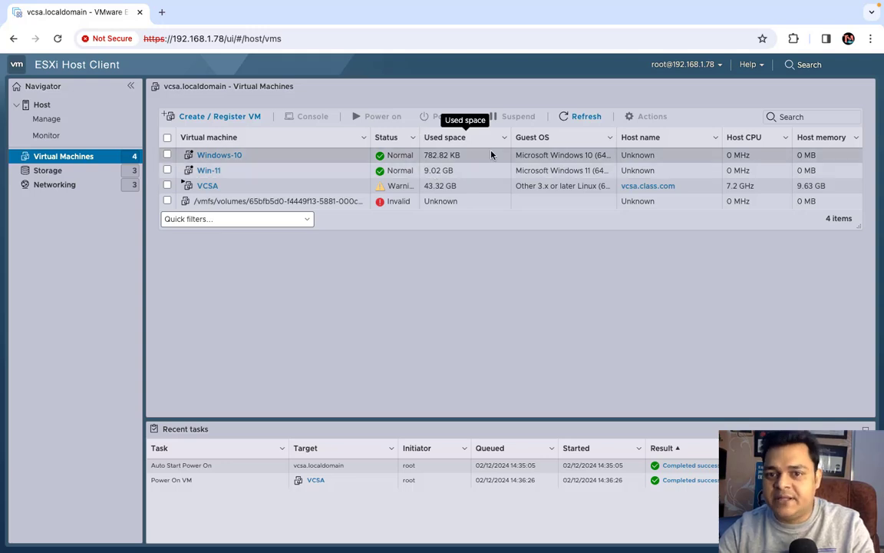
{"action": "left_click", "coordinate": [576, 115]}
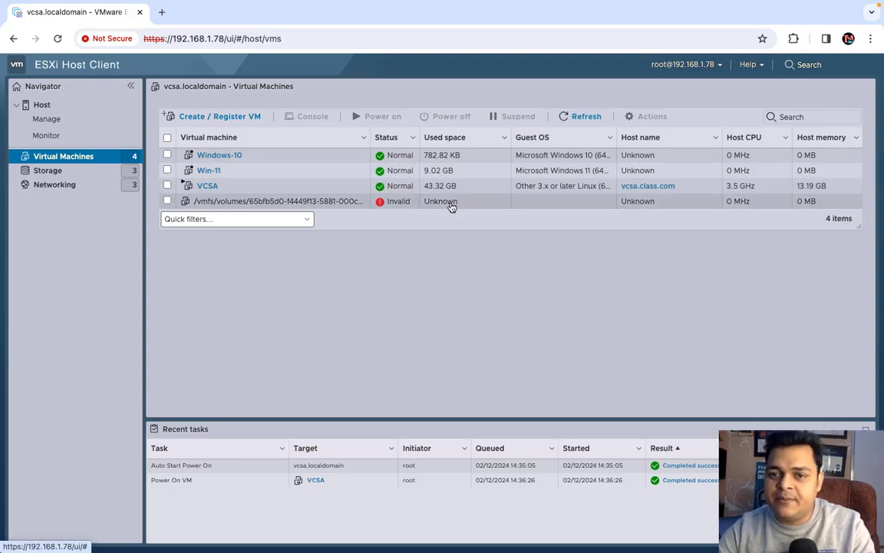
{"action": "left_click", "coordinate": [59, 114]}
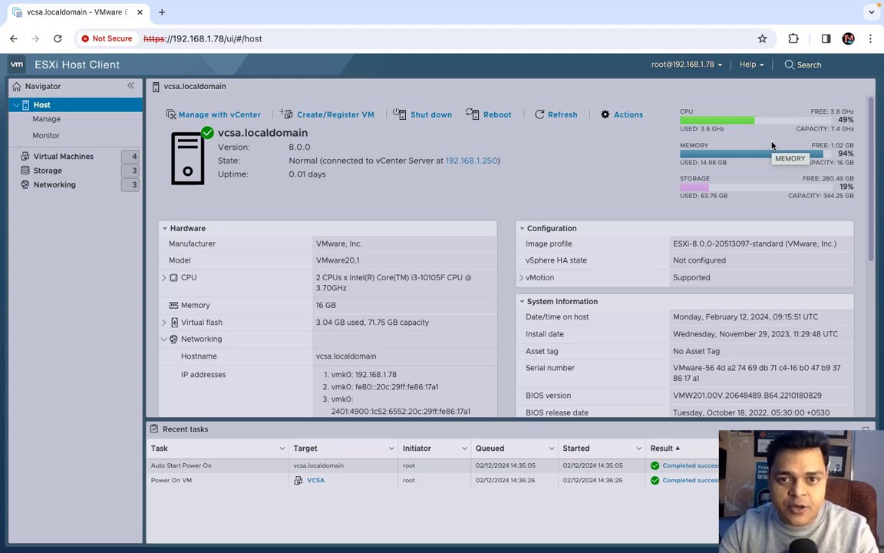
{"action": "left_click", "coordinate": [561, 114]}
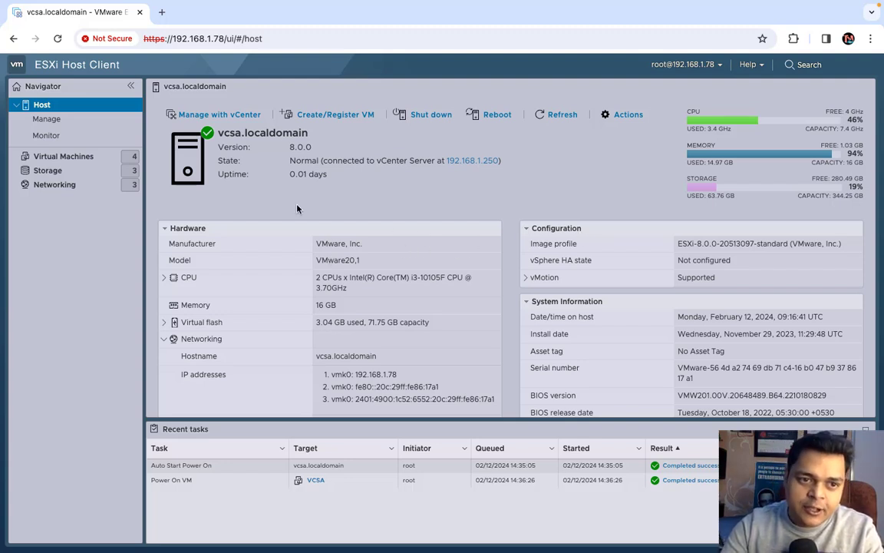
View the VCSA virtual machine's console to check its access URLs, and close the console.
{"action": "left_click", "coordinate": [63, 156]}
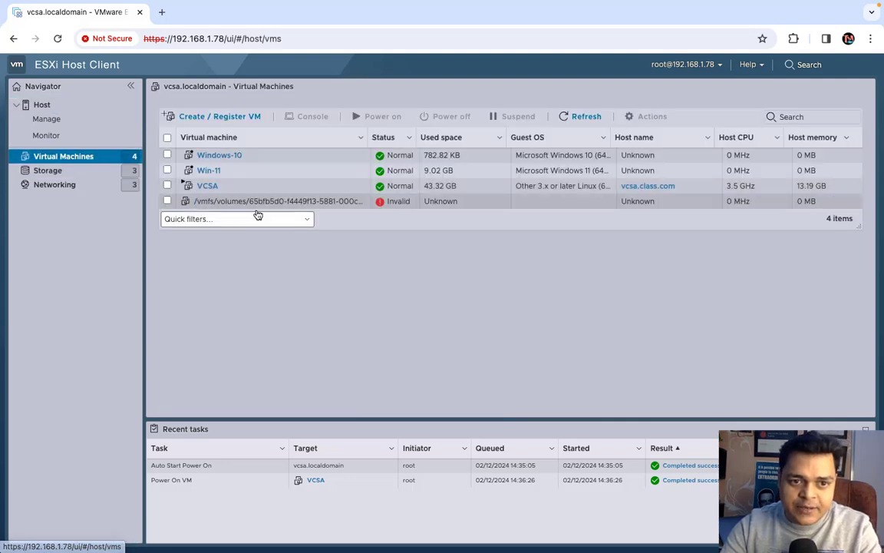
{"action": "left_click", "coordinate": [224, 188]}
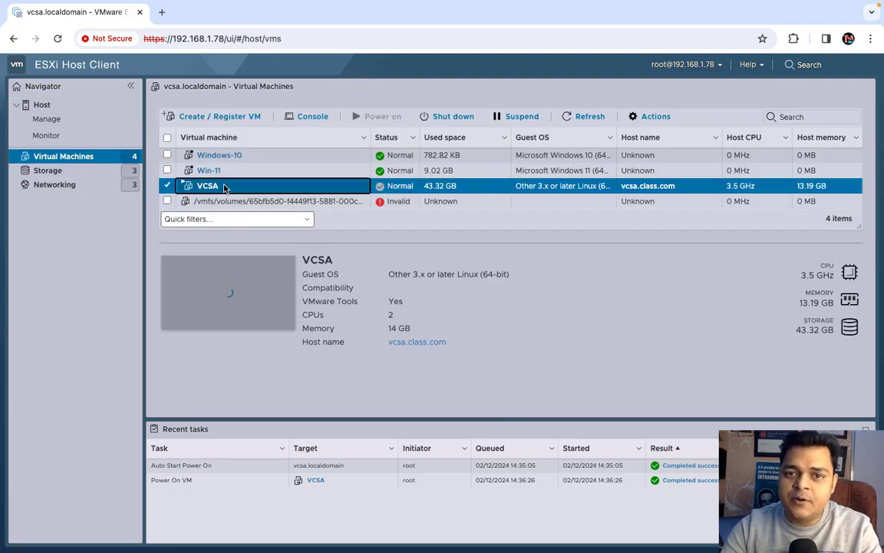
{"action": "left_click", "coordinate": [194, 266]}
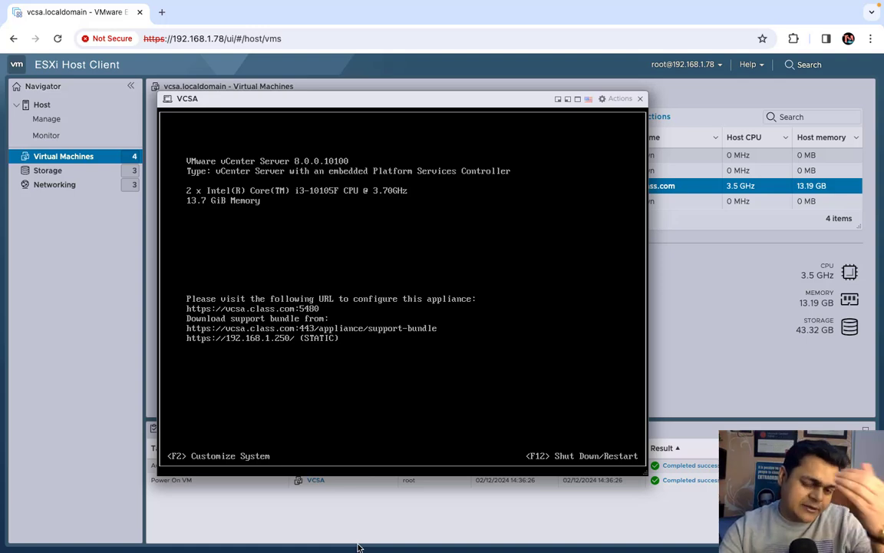
{"action": "left_click", "coordinate": [640, 99]}
Switch to the Domain-SRV-16 virtual machine in VMware Workstation and sign in as CLASS\Administrator with the account password.
{"action": "key", "text": "ctrl+Right"}
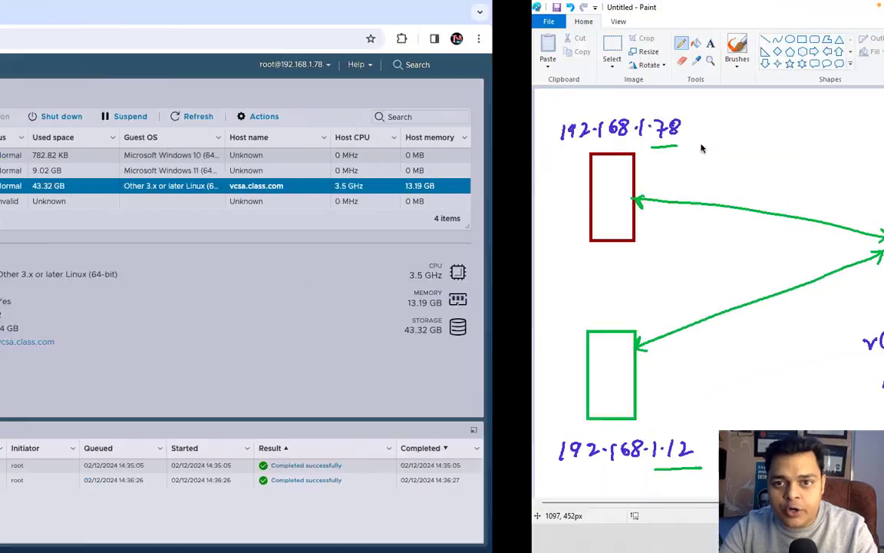
{"action": "mouse_move", "coordinate": [537, 537]}
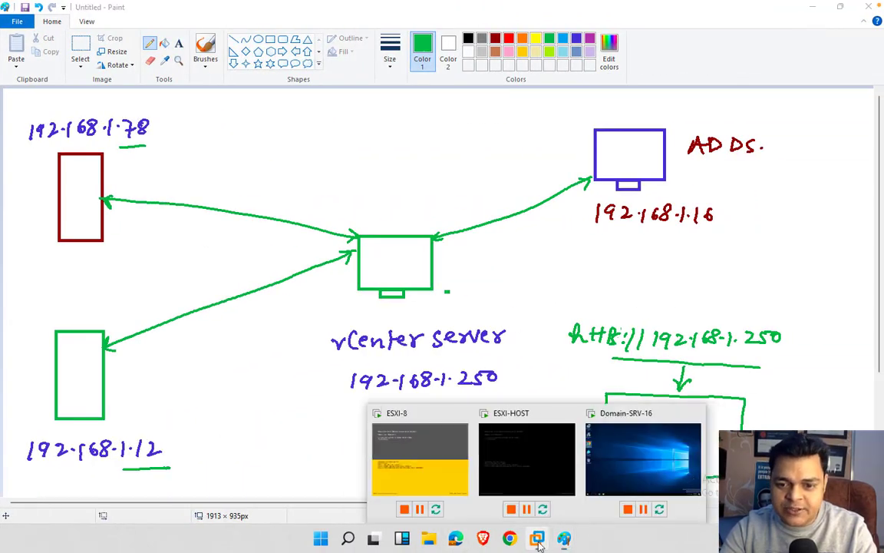
{"action": "left_click", "coordinate": [631, 456]}
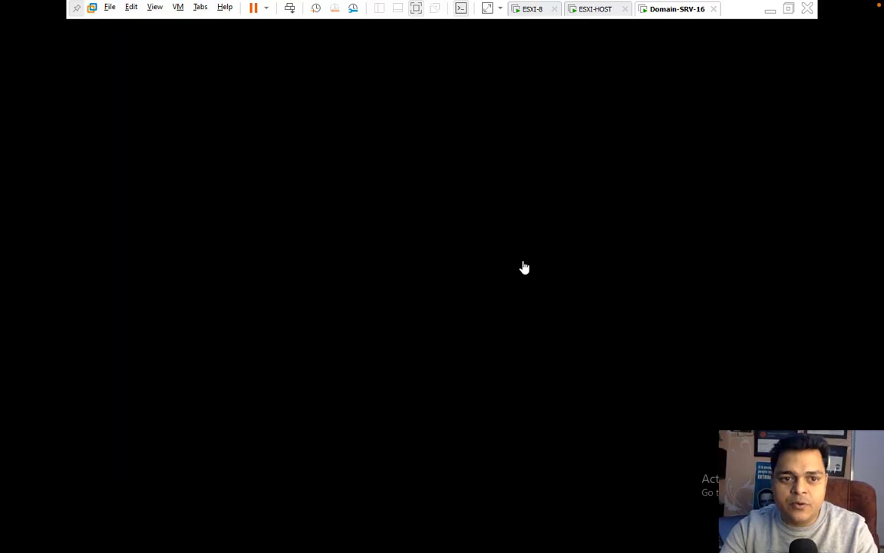
{"action": "left_click", "coordinate": [289, 9]}
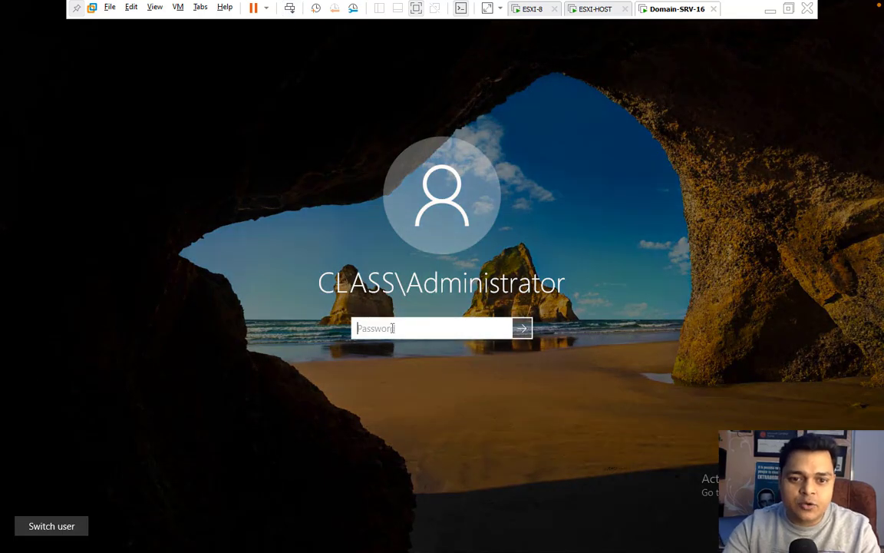
{"action": "type", "text": "•••••••"}
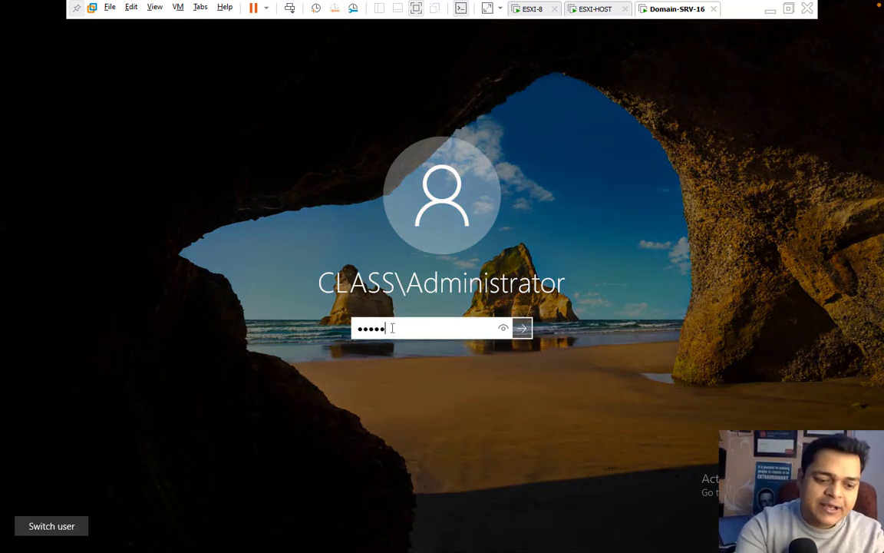
{"action": "type", "text": "•••"}
{"action": "key", "text": "Return"}
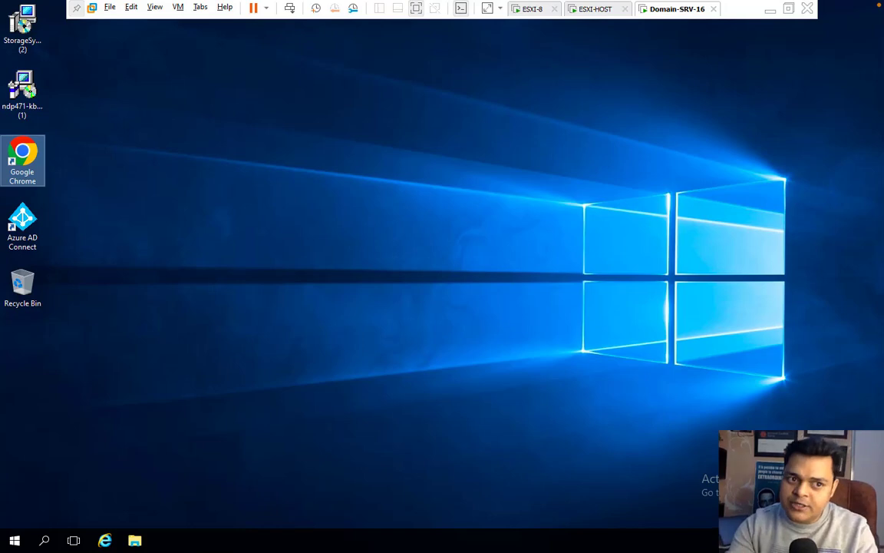
Open 192.168.1.250 in Google Chrome on the server, launch the vSphere Client and dismiss the default-browser notice.
{"action": "right_click", "coordinate": [34, 161]}
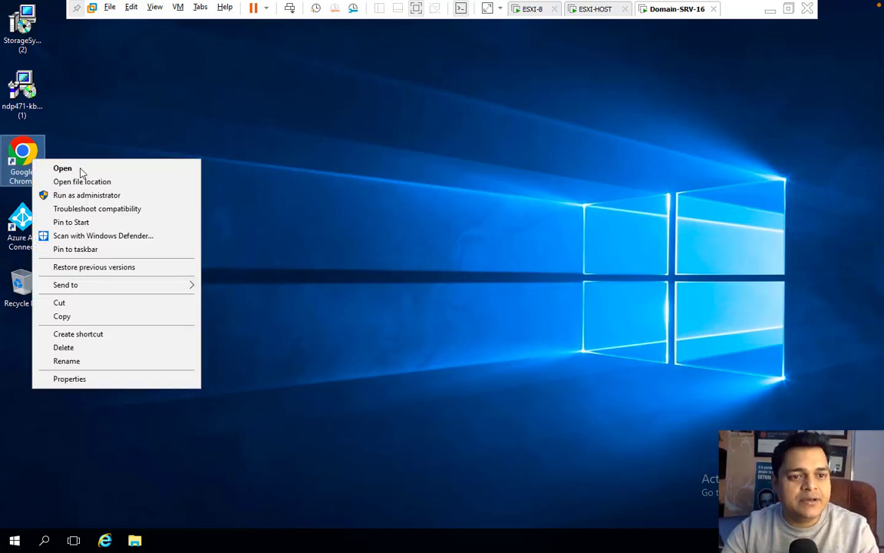
{"action": "left_click", "coordinate": [77, 169]}
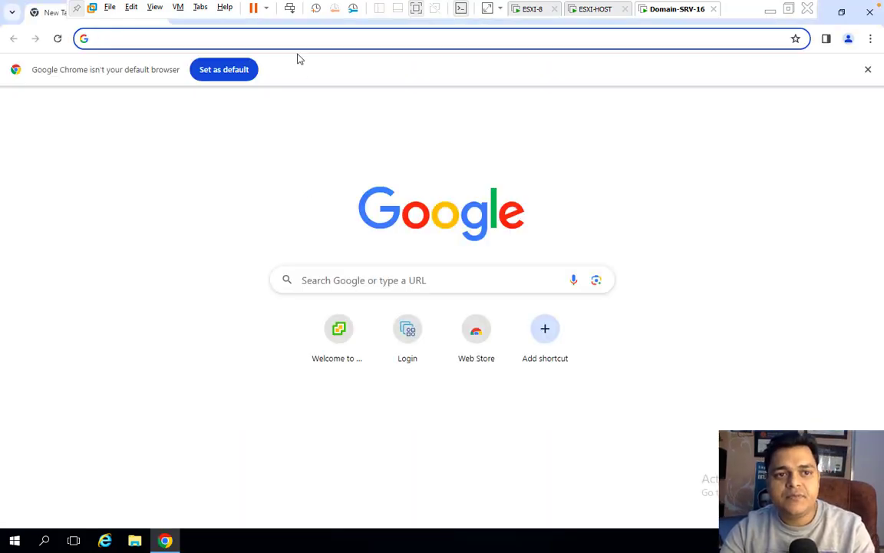
{"action": "type", "text": "19"}
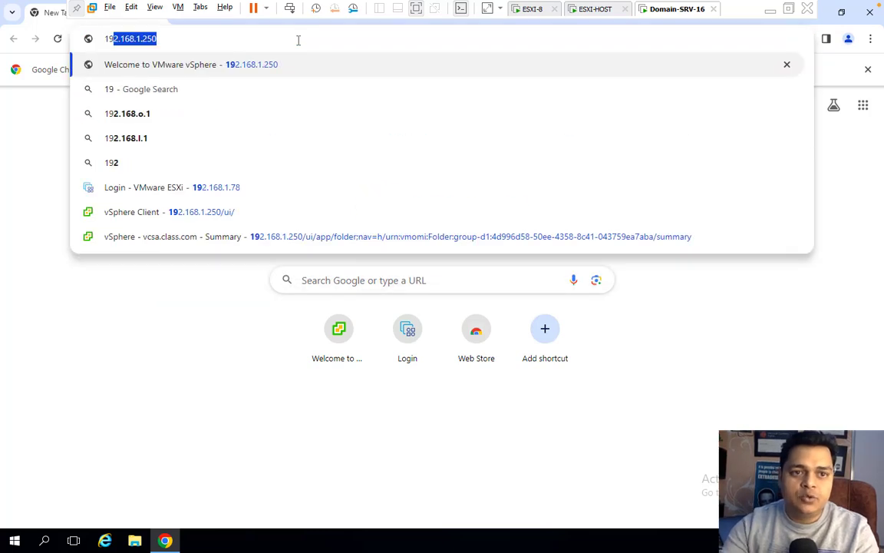
{"action": "key", "text": "Return"}
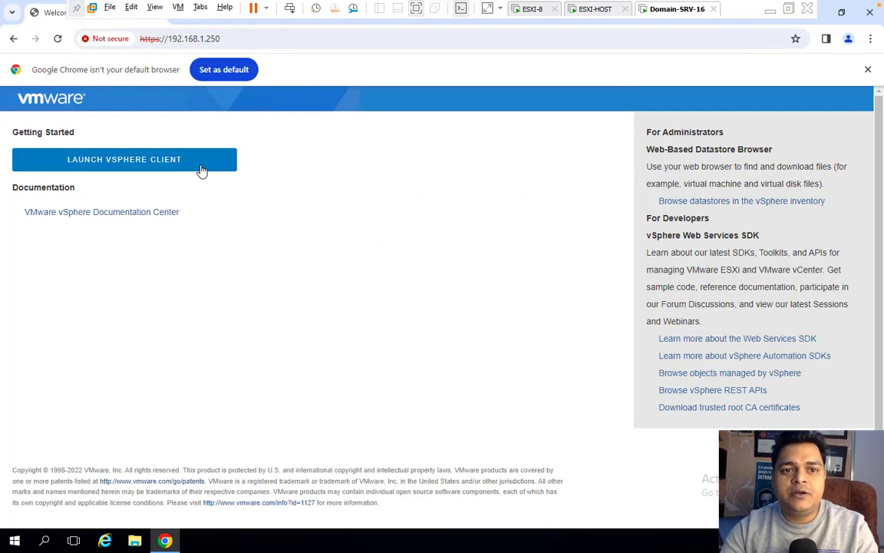
{"action": "left_click", "coordinate": [142, 158]}
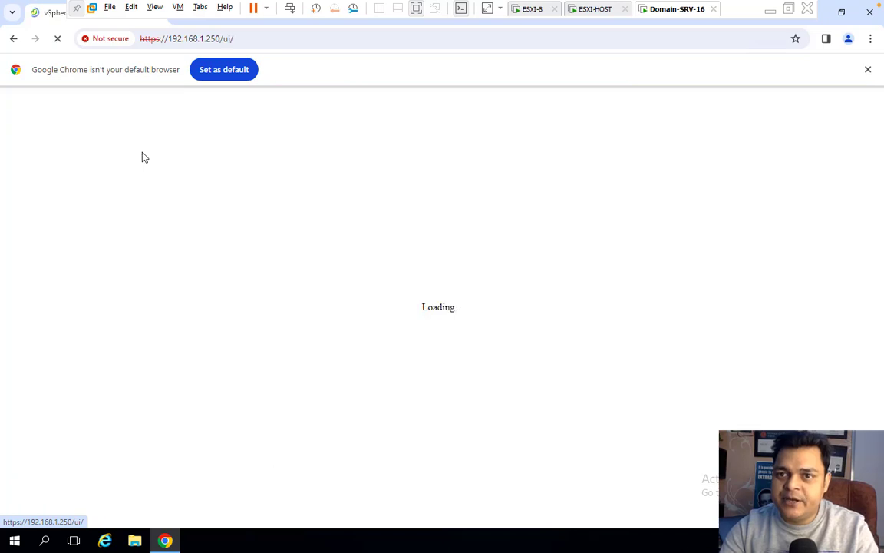
{"action": "left_click", "coordinate": [869, 70]}
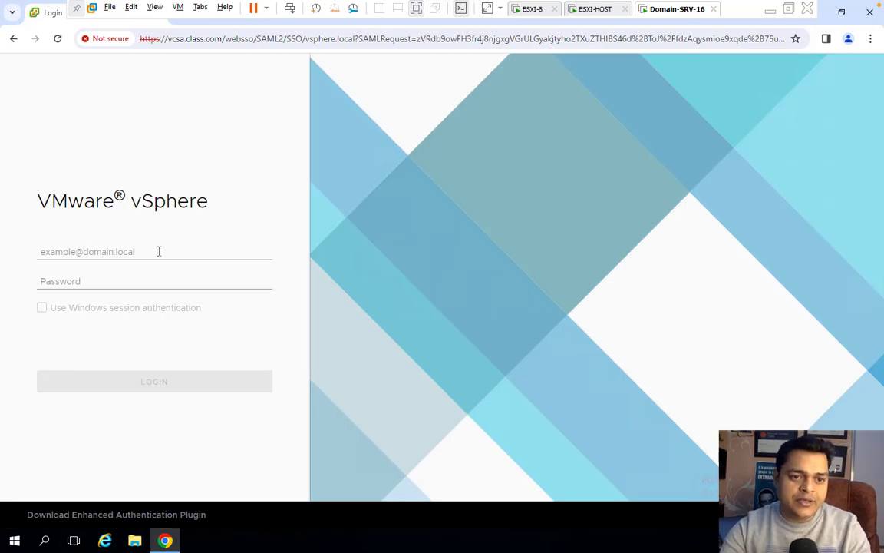
Log in to VMware vSphere with the vsphere.local administrator user name and the account password.
{"action": "left_click", "coordinate": [158, 251]}
{"action": "type", "text": "Adm"}
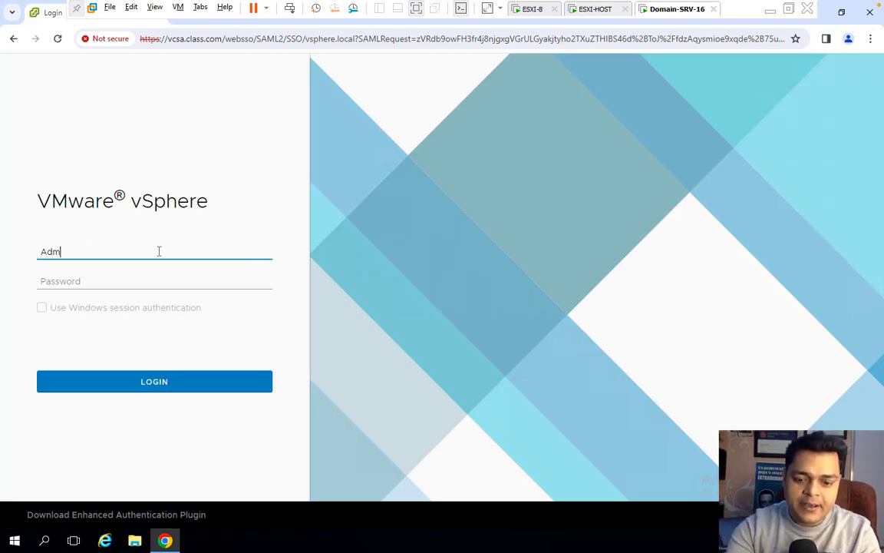
{"action": "type", "text": "inistrator@vs"}
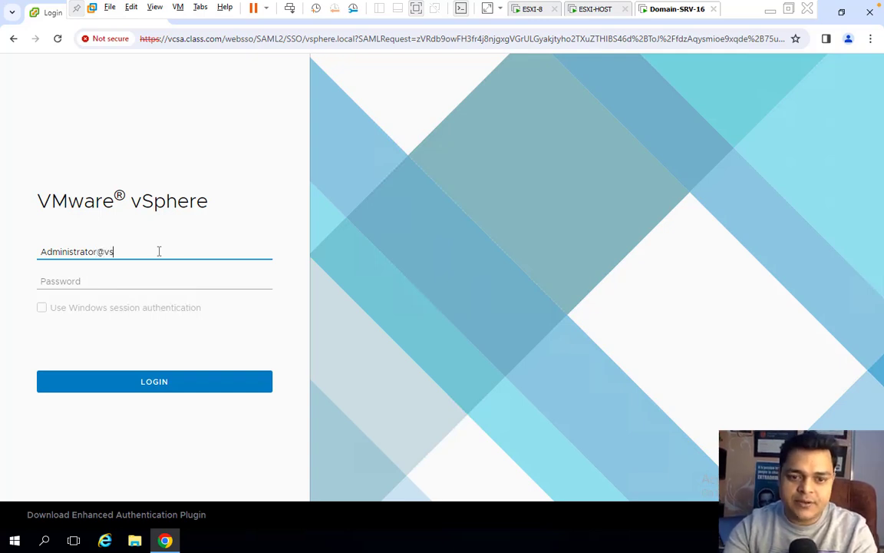
{"action": "type", "text": "phere"}
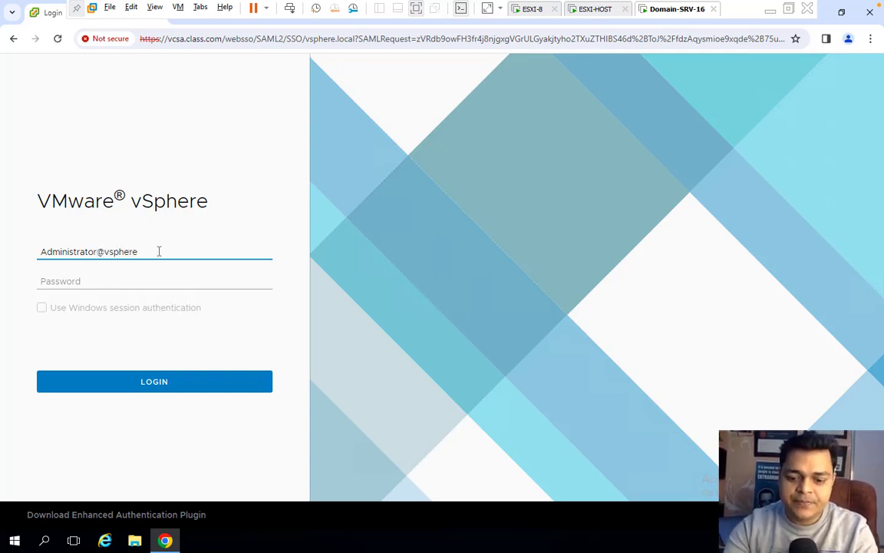
{"action": "type", "text": ".local"}
{"action": "key", "text": "Tab"}
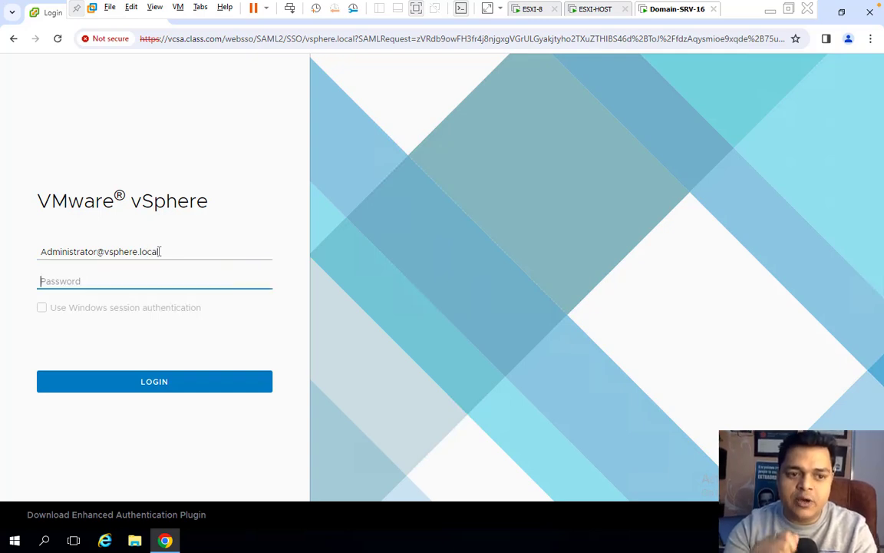
{"action": "type", "text": "V"}
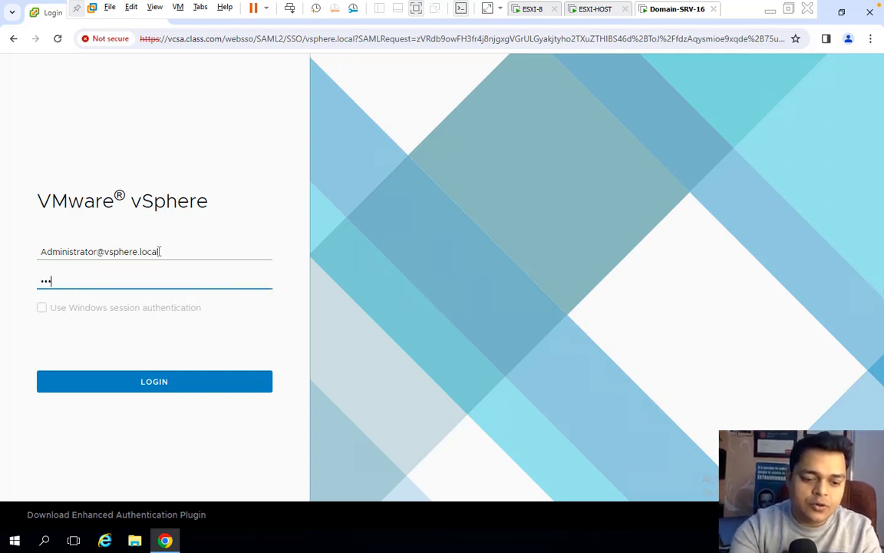
{"action": "type", "text": "••••••••"}
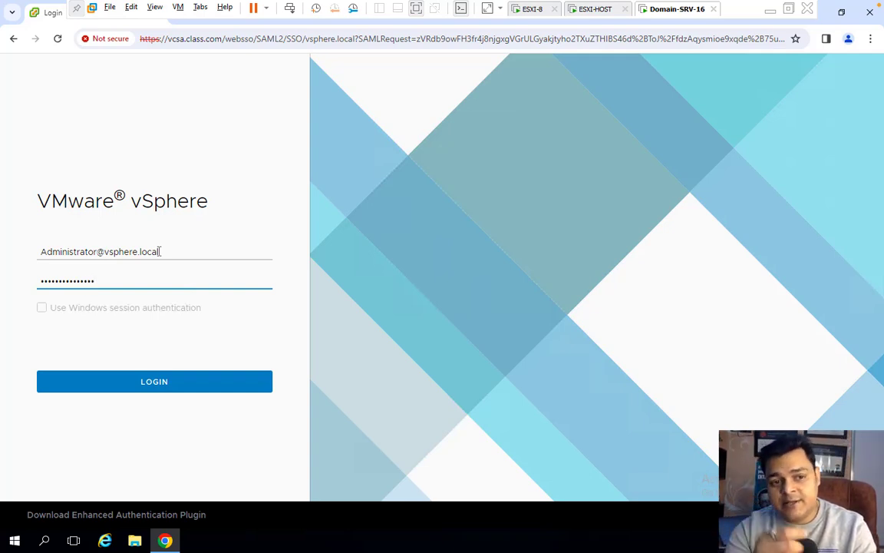
{"action": "left_click", "coordinate": [127, 391]}
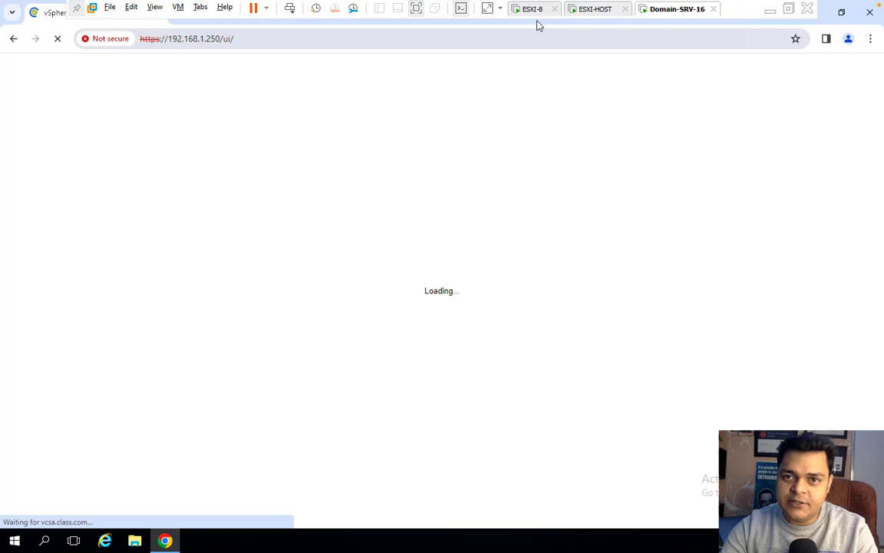
Check the ESXI-8 and ESXI-HOST consoles, and return to Domain-SRV-16 to dismiss the license warning in vSphere Client.
{"action": "left_click", "coordinate": [532, 10]}
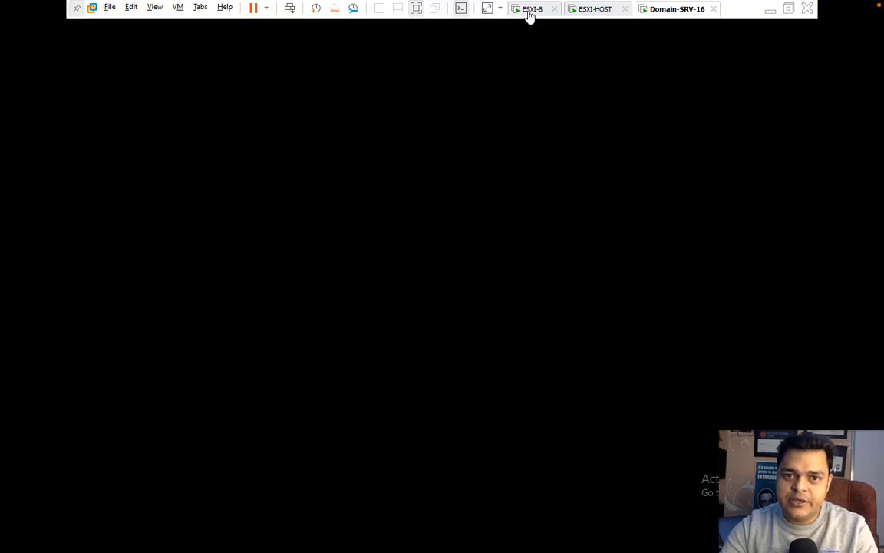
{"action": "left_click", "coordinate": [593, 13]}
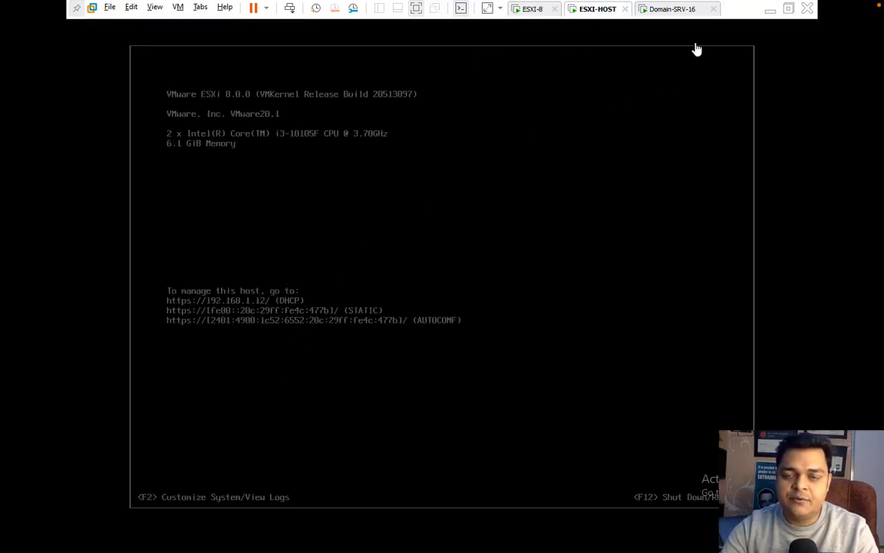
{"action": "left_click", "coordinate": [676, 9]}
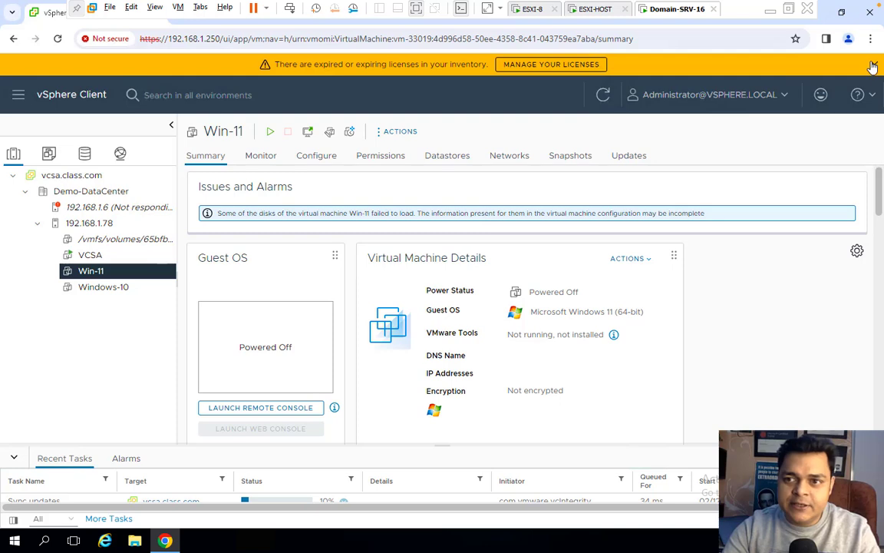
{"action": "left_click", "coordinate": [875, 66]}
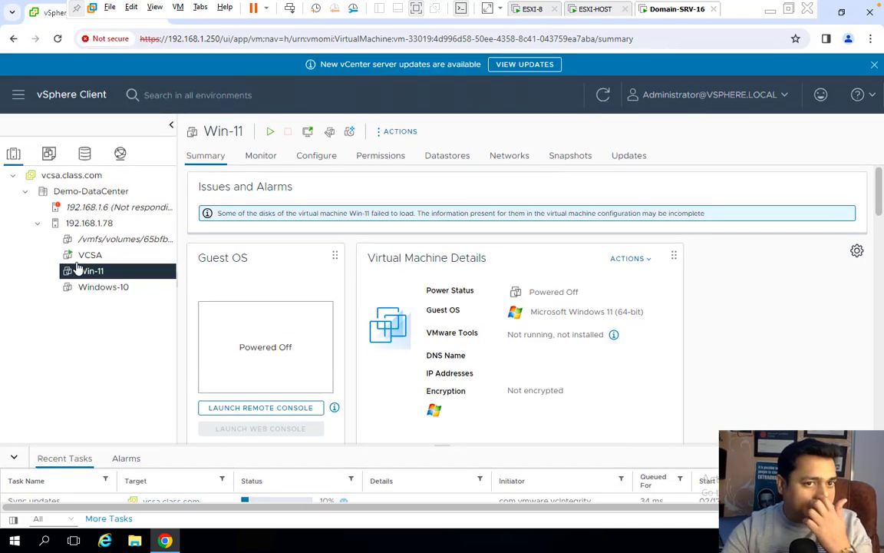
Remove the orphaned Win-xp virtual machine under host 192.168.1.78 from the inventory.
{"action": "right_click", "coordinate": [113, 242]}
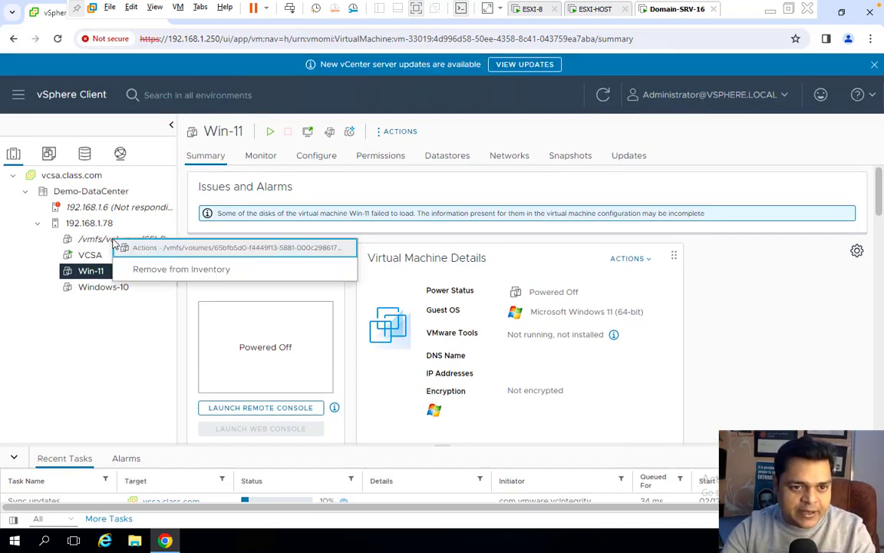
{"action": "left_click", "coordinate": [153, 273]}
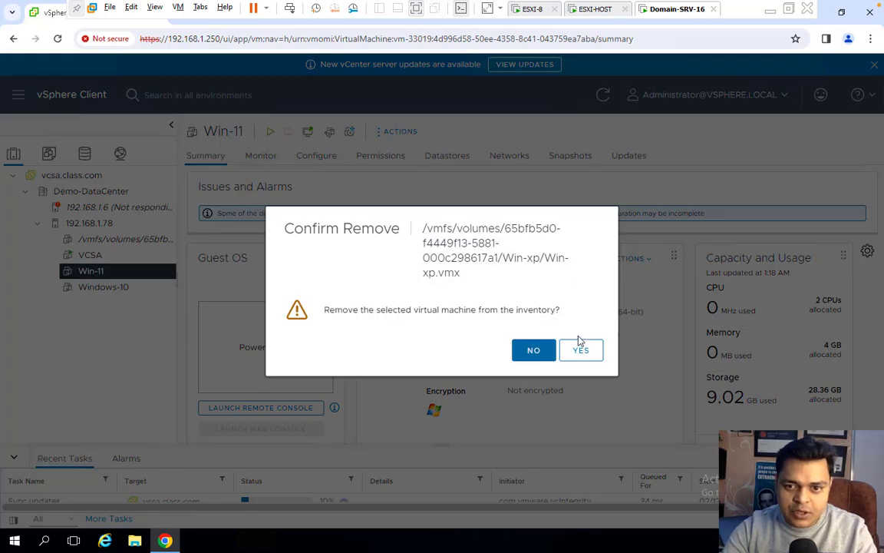
{"action": "left_click", "coordinate": [579, 353]}
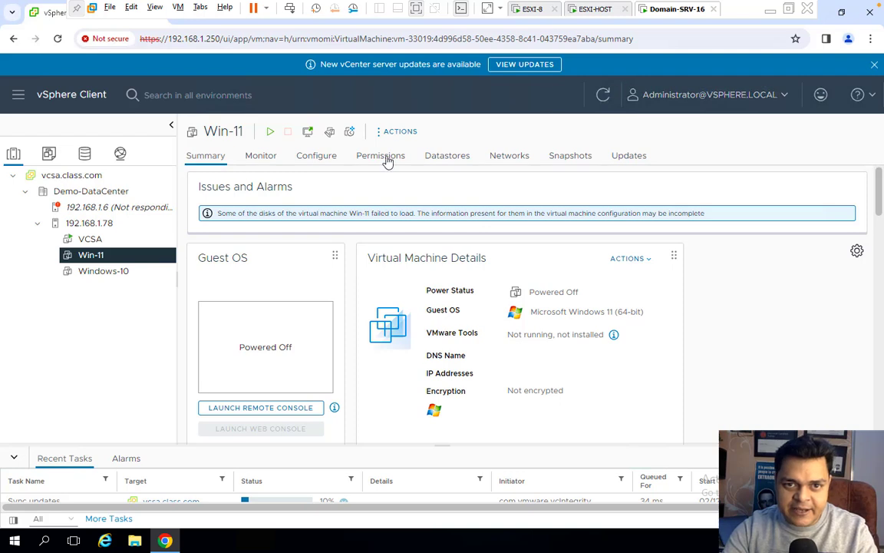
Remove the non-responding host 192.168.1.6 from the Demo-DataCenter inventory.
{"action": "left_click", "coordinate": [91, 207]}
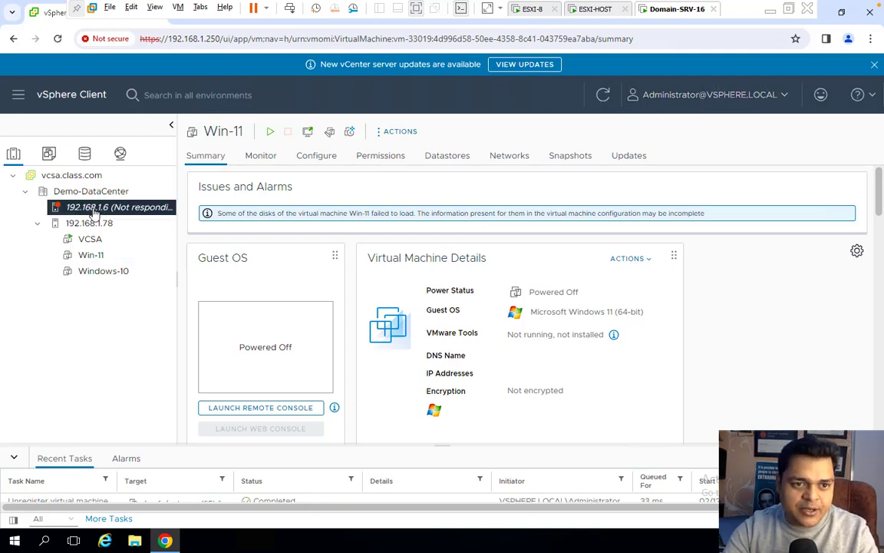
{"action": "right_click", "coordinate": [93, 209]}
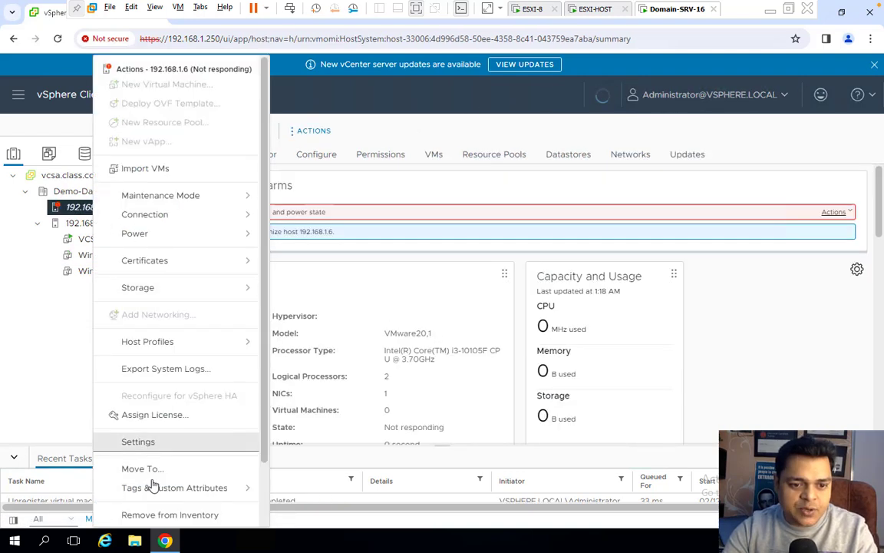
{"action": "left_click", "coordinate": [159, 516]}
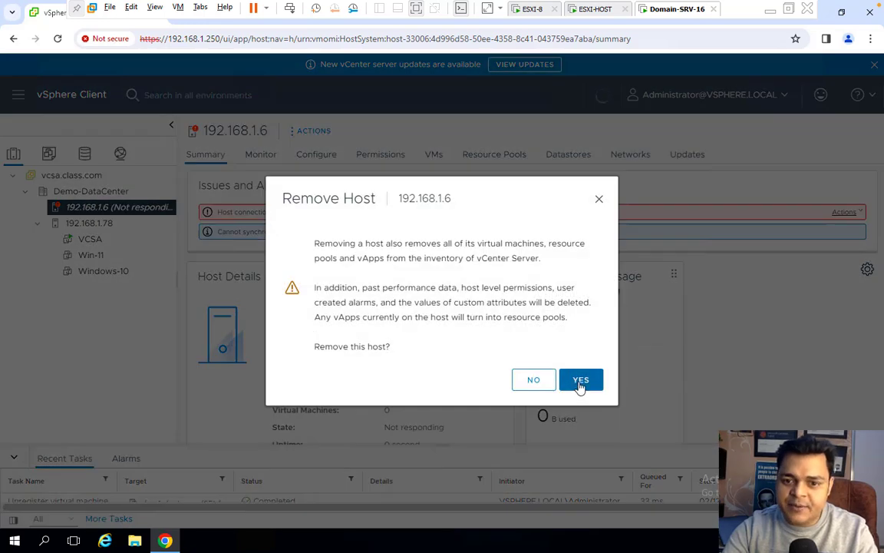
{"action": "left_click", "coordinate": [579, 379]}
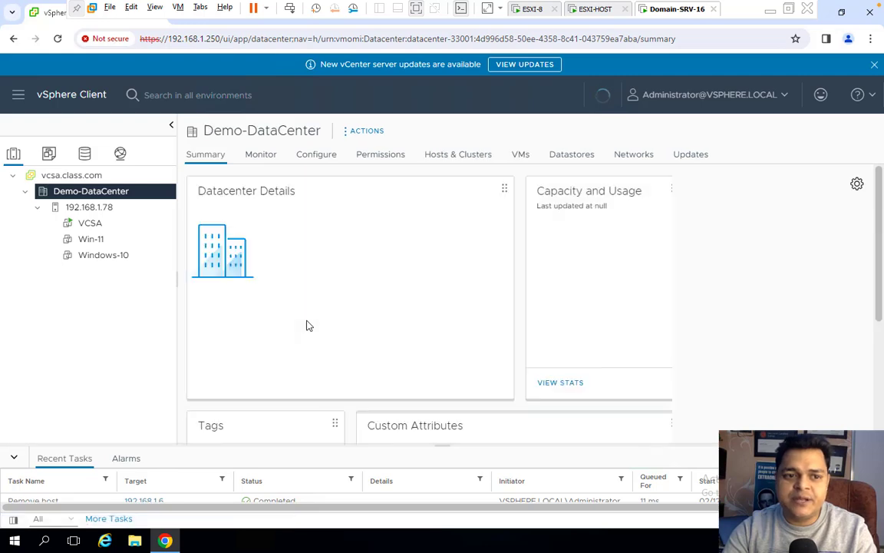
Start adding a host to Demo-DataCenter with the IP address 192.168.1.12.
{"action": "right_click", "coordinate": [94, 193]}
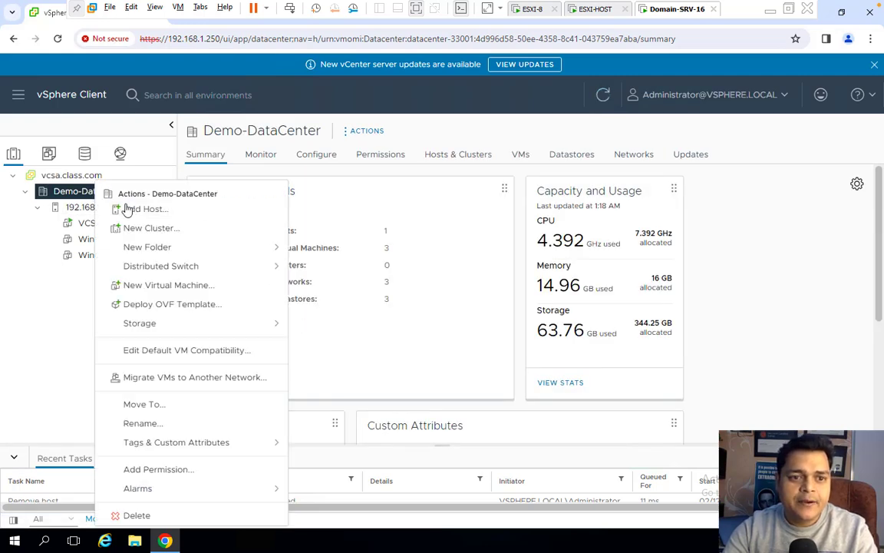
{"action": "left_click", "coordinate": [426, 311]}
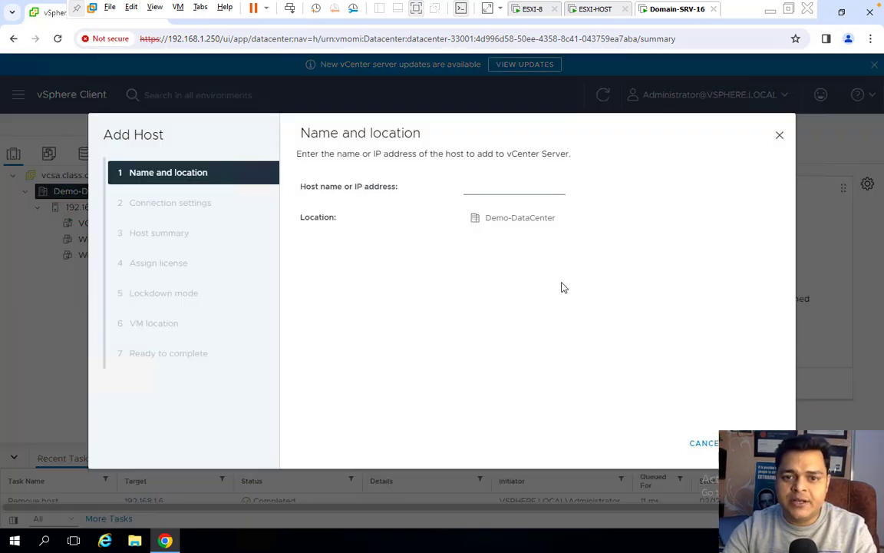
{"action": "left_click", "coordinate": [499, 187]}
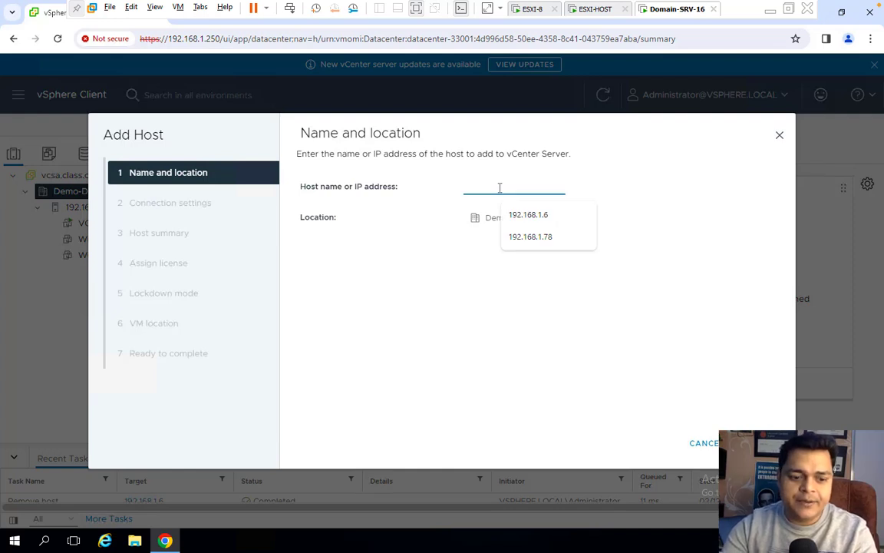
{"action": "type", "text": "192.1"}
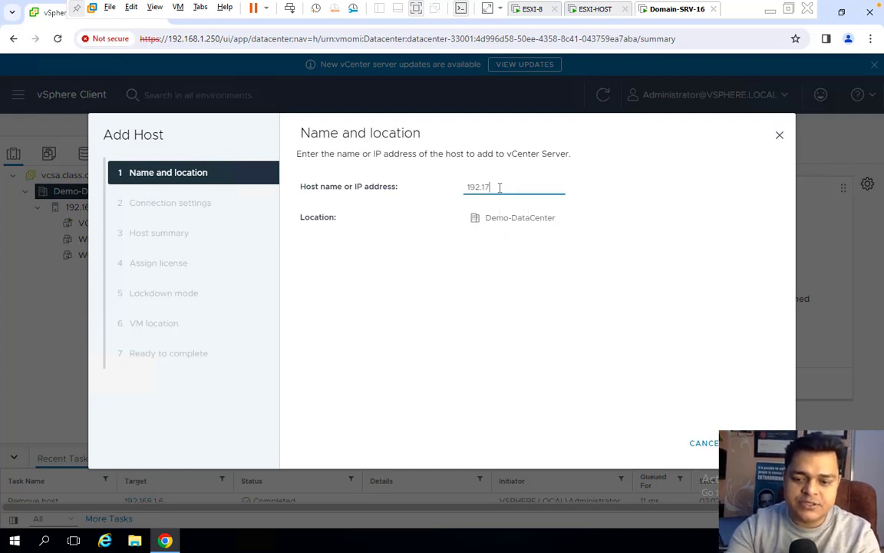
{"action": "type", "text": "68."}
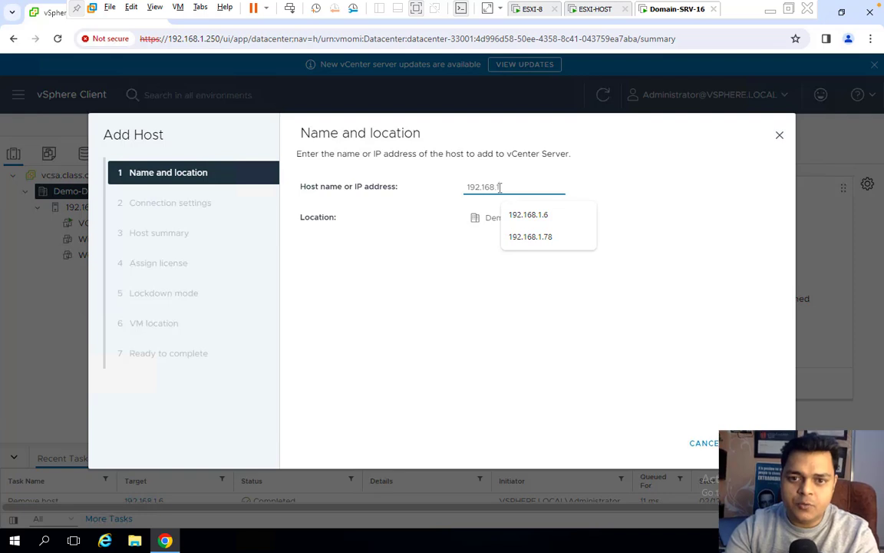
{"action": "type", "text": "1.12"}
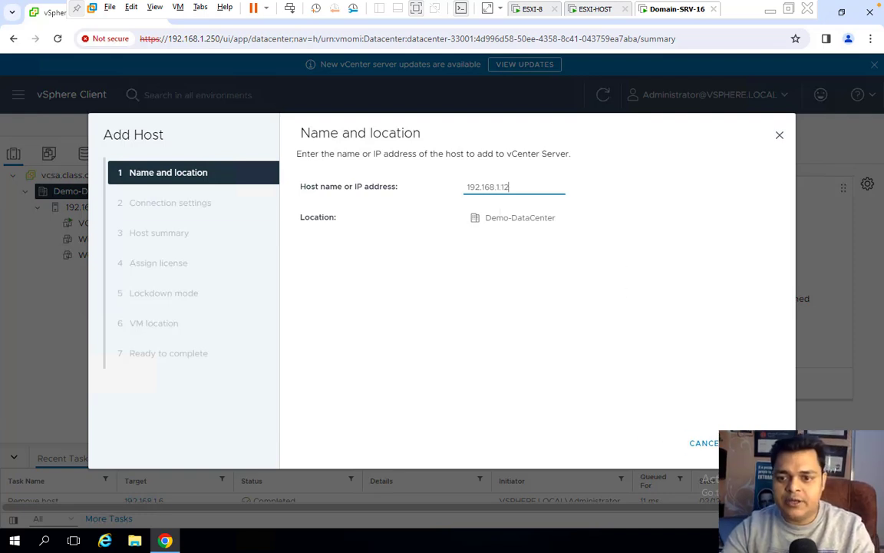
{"action": "left_click", "coordinate": [756, 443]}
Set the host connection user name to root, enter the account password and accept replacing the host's certificate.
{"action": "left_click", "coordinate": [486, 187]}
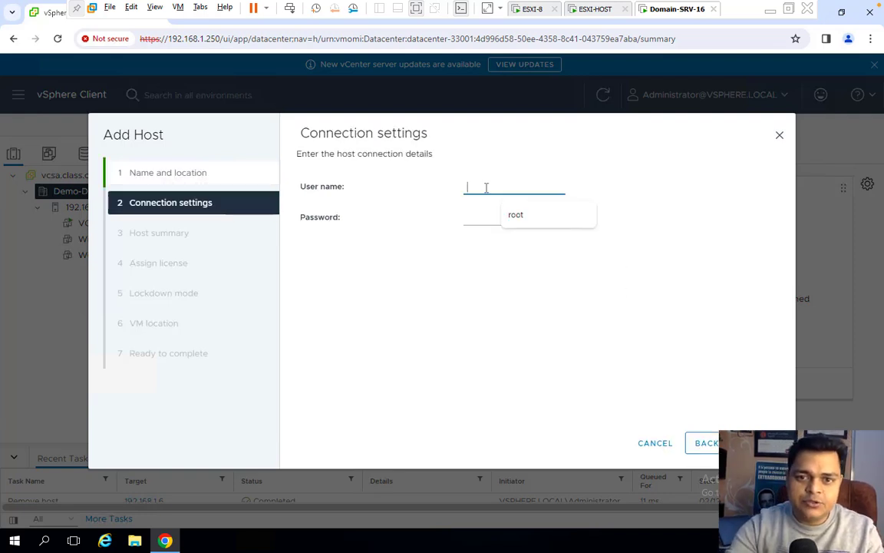
{"action": "left_click", "coordinate": [515, 214]}
{"action": "left_click", "coordinate": [489, 220]}
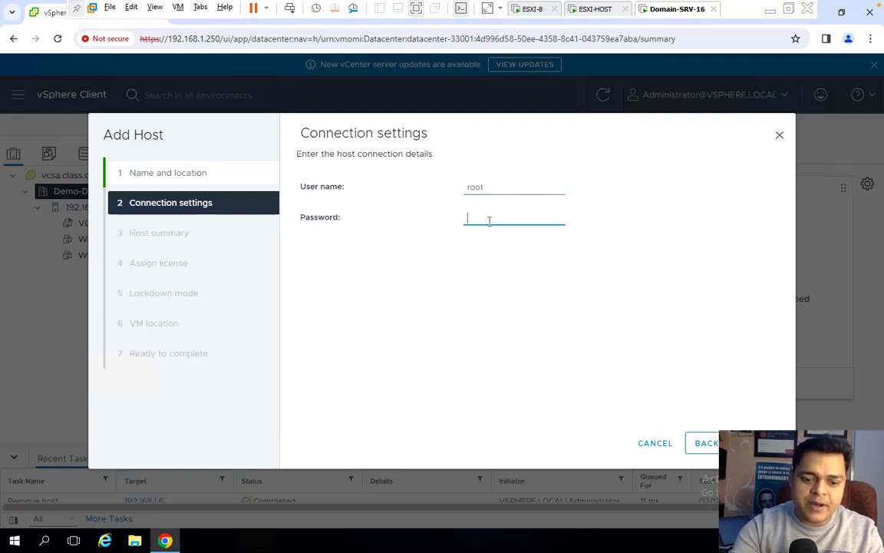
{"action": "type", "text": "•••••"}
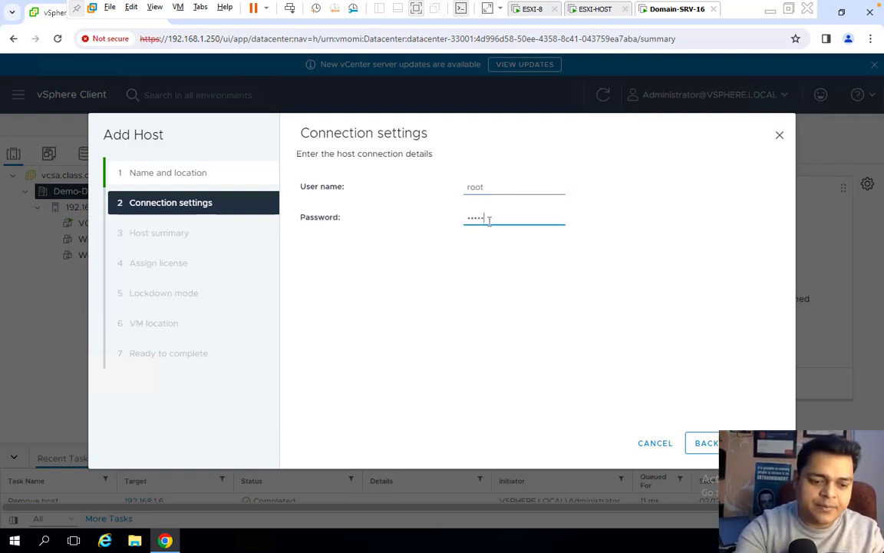
{"action": "type", "text": "••"}
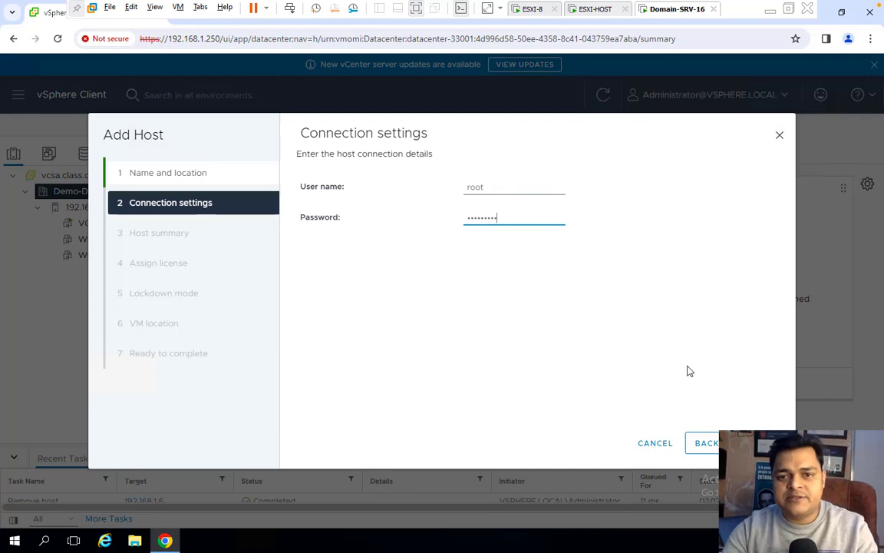
{"action": "left_click", "coordinate": [755, 442]}
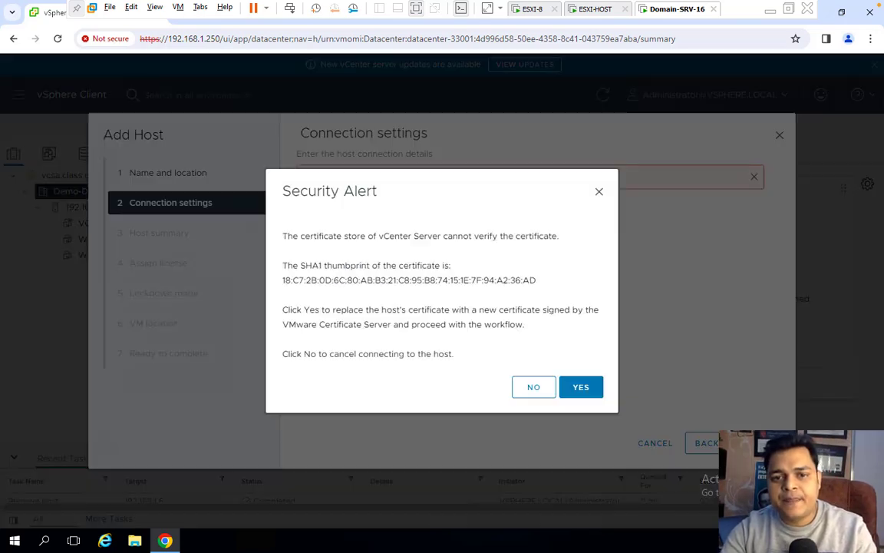
{"action": "left_click", "coordinate": [580, 387]}
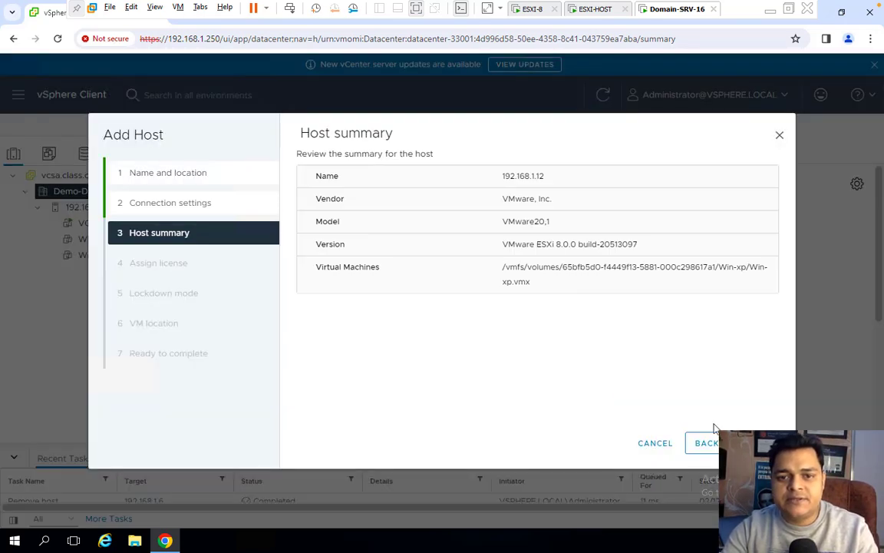
Finish adding the host with the Evaluation License, lockdown mode Disabled and Demo-DataCenter as the VM location.
{"action": "left_click", "coordinate": [755, 443]}
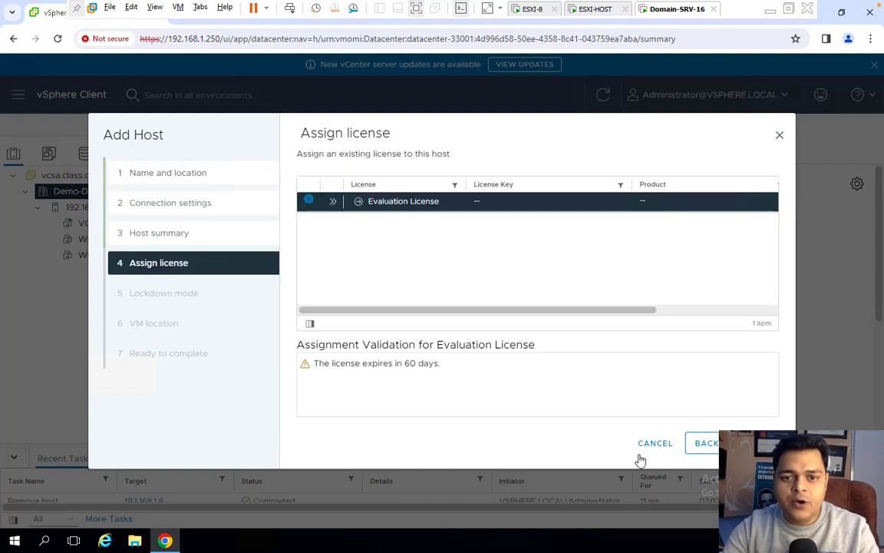
{"action": "left_click", "coordinate": [755, 443]}
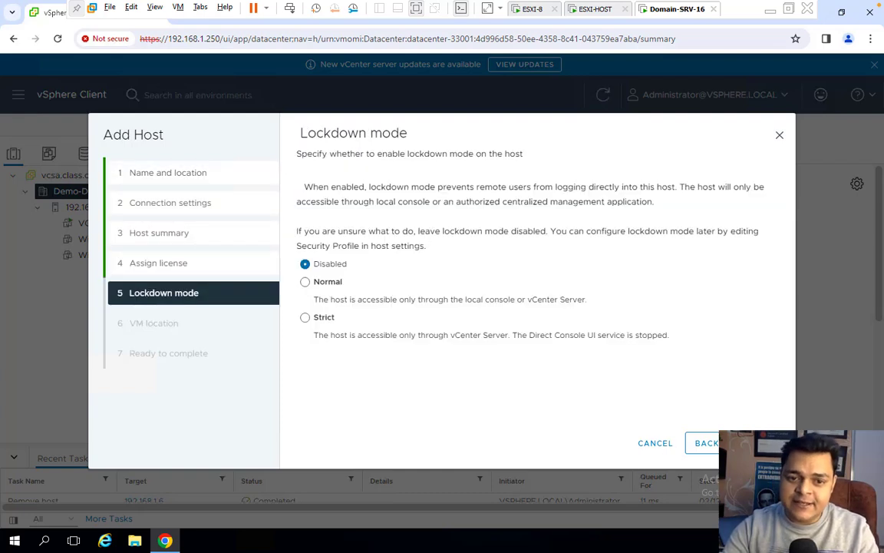
{"action": "left_click", "coordinate": [756, 443]}
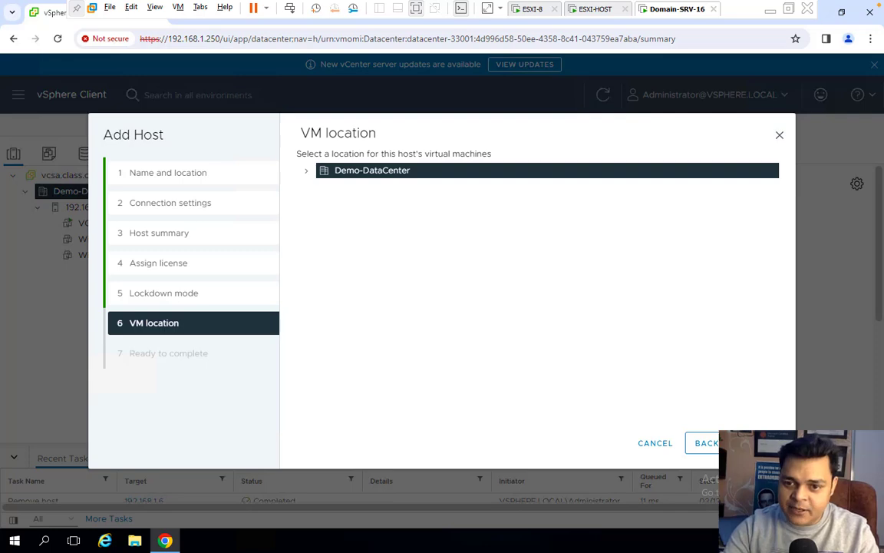
{"action": "left_click", "coordinate": [756, 443]}
{"action": "left_click", "coordinate": [755, 443]}
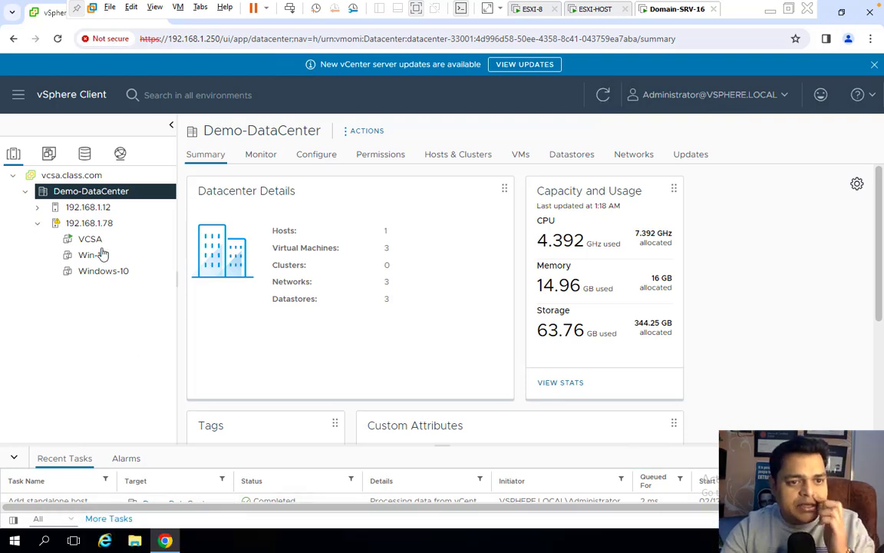
Remove the Win-xp virtual machine on host 192.168.1.12 from the inventory, and display the virtual machines on 192.168.1.78.
{"action": "left_click", "coordinate": [105, 213]}
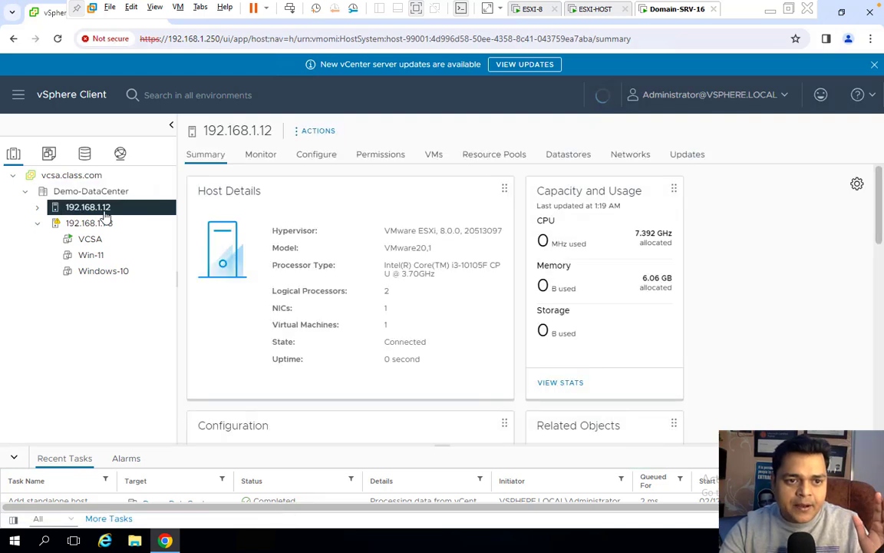
{"action": "left_click", "coordinate": [434, 156]}
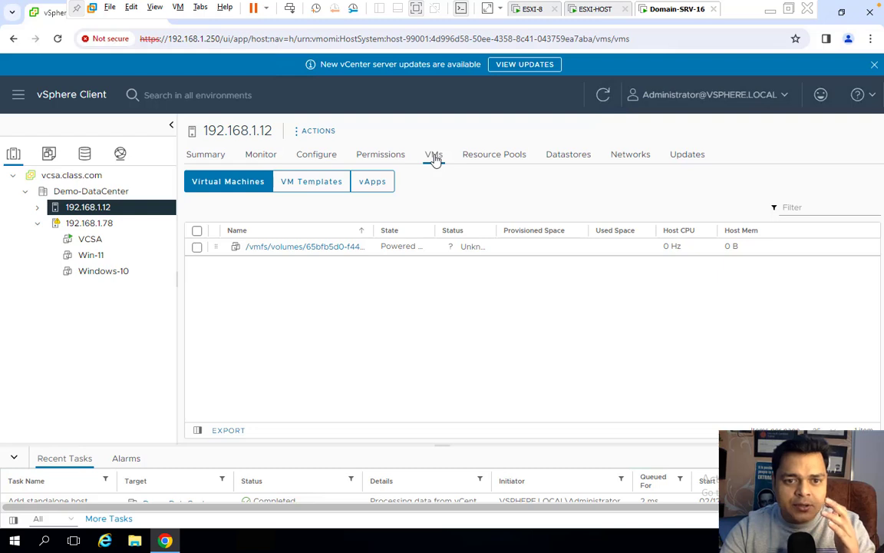
{"action": "left_click", "coordinate": [197, 246]}
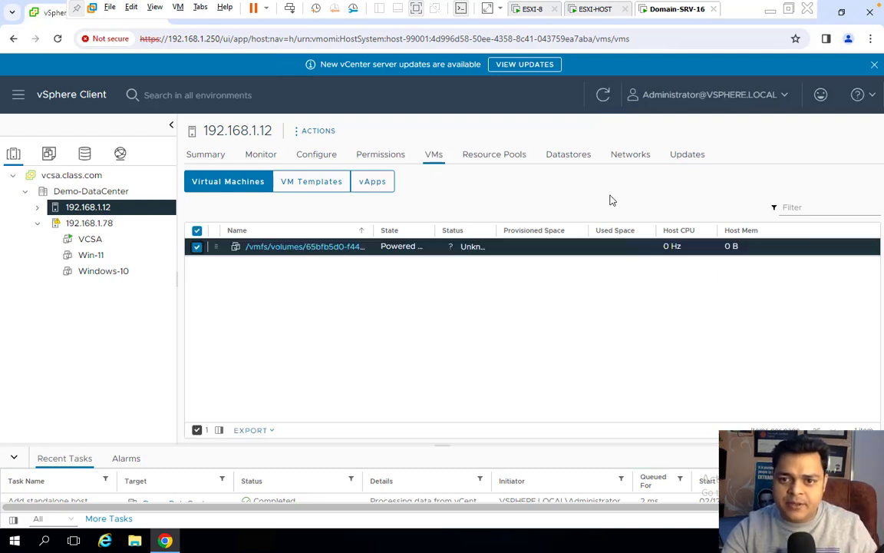
{"action": "right_click", "coordinate": [256, 251]}
{"action": "left_click", "coordinate": [301, 288]}
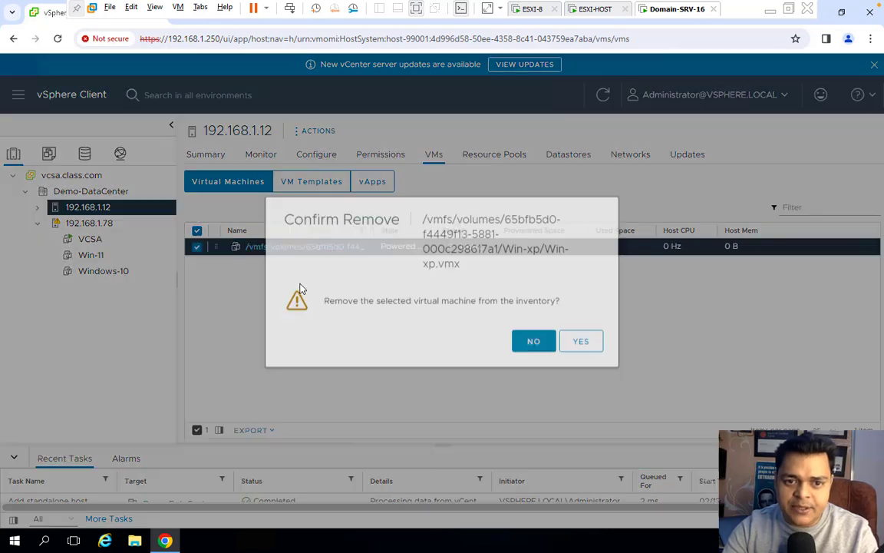
{"action": "left_click", "coordinate": [574, 347]}
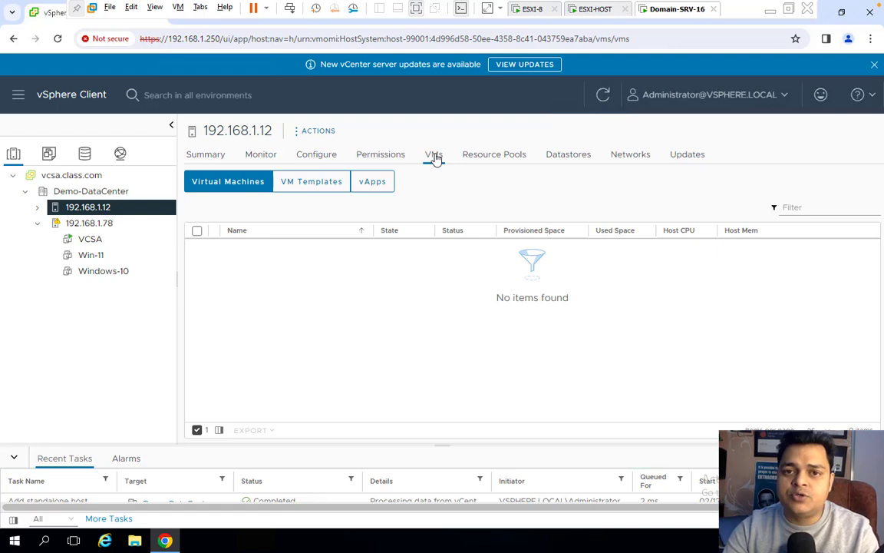
{"action": "left_click", "coordinate": [103, 224]}
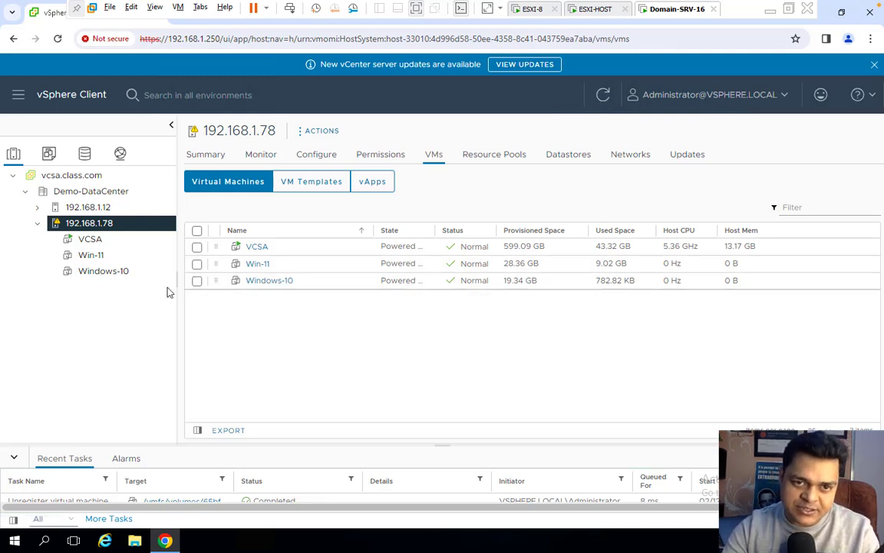
Leave the virtual machine window and open a new blank canvas in Paint by running mspaint.
{"action": "left_click", "coordinate": [771, 13]}
{"action": "key", "text": "super+r"}
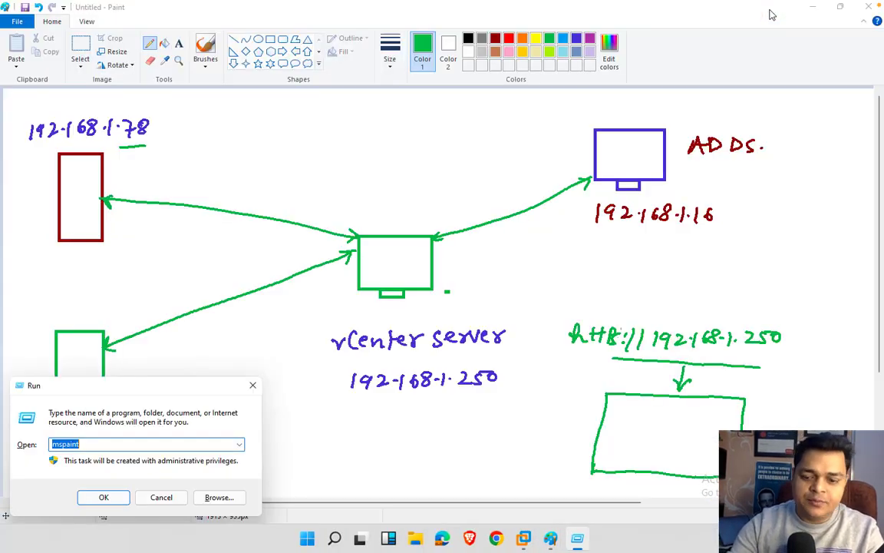
{"action": "key", "text": "Escape"}
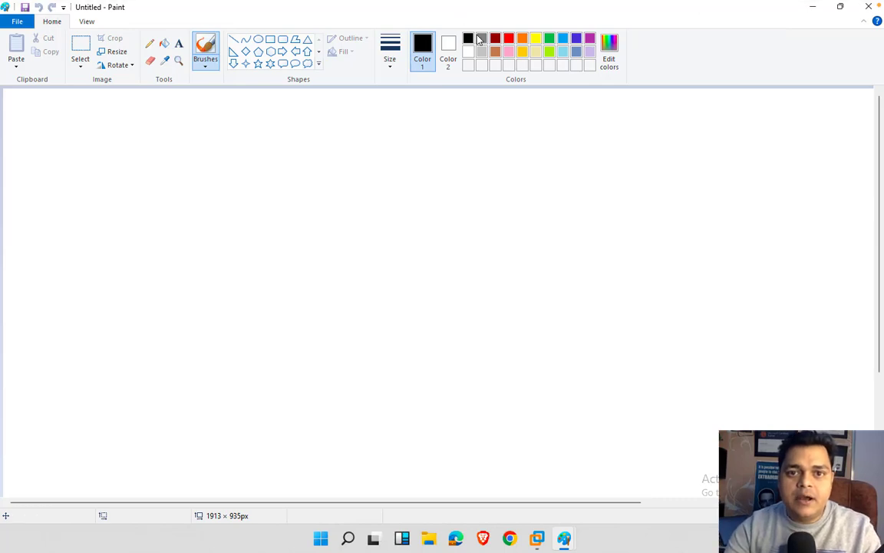
Draw two upright black rectangles for the hosts, one above the other, about 90 × 186 px and 91 × 149 px.
{"action": "left_click", "coordinate": [270, 38]}
{"action": "mouse_move", "coordinate": [40, 166]}
{"action": "left_mouse_down"}
{"action": "mouse_move", "coordinate": [115, 262]}
{"action": "mouse_move", "coordinate": [98, 281]}
{"action": "left_mouse_up"}
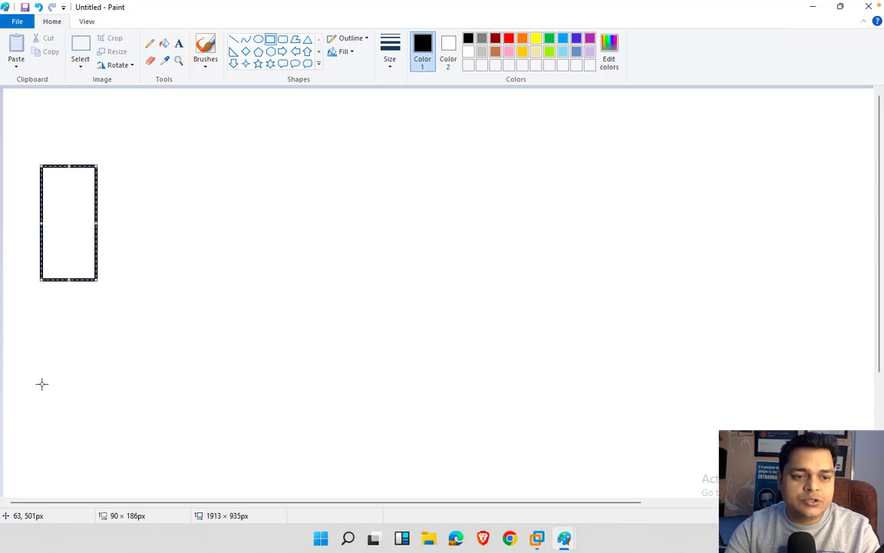
{"action": "left_click_drag", "start_coordinate": [41, 375], "coordinate": [98, 467]}
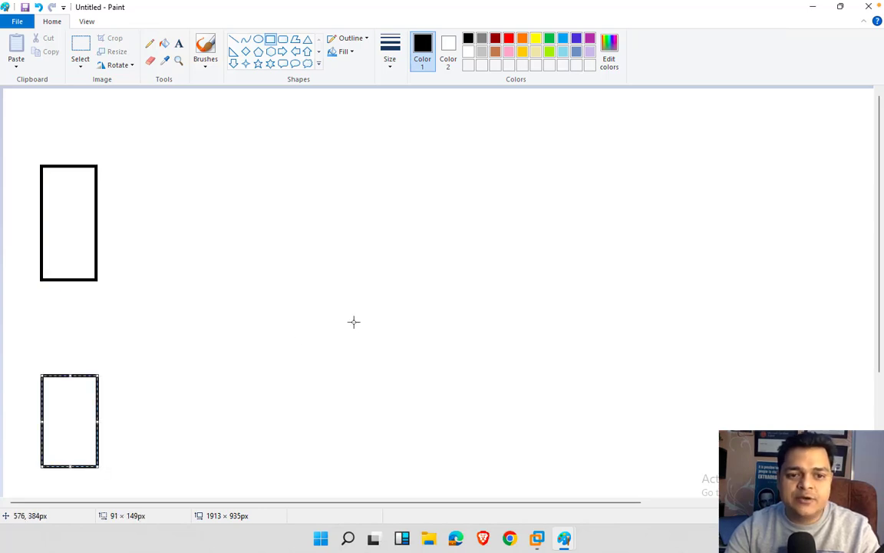
Draw a monitor shape between the hosts and to their right, with a base about 61 × 18 px, and select the Pencil tool.
{"action": "left_click_drag", "start_coordinate": [307, 246], "coordinate": [322, 256]}
{"action": "left_click_drag", "start_coordinate": [364, 290], "coordinate": [333, 306]}
{"action": "left_click", "coordinate": [387, 310]}
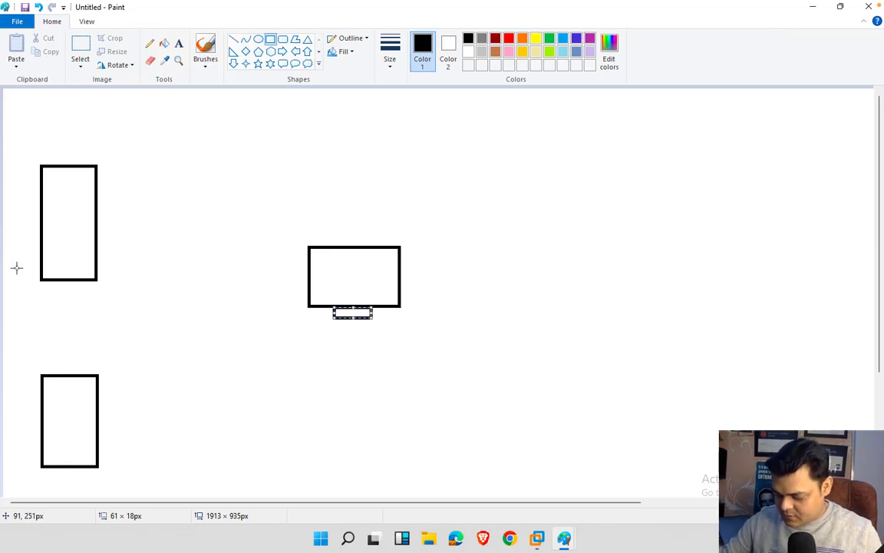
{"action": "left_click", "coordinate": [149, 43]}
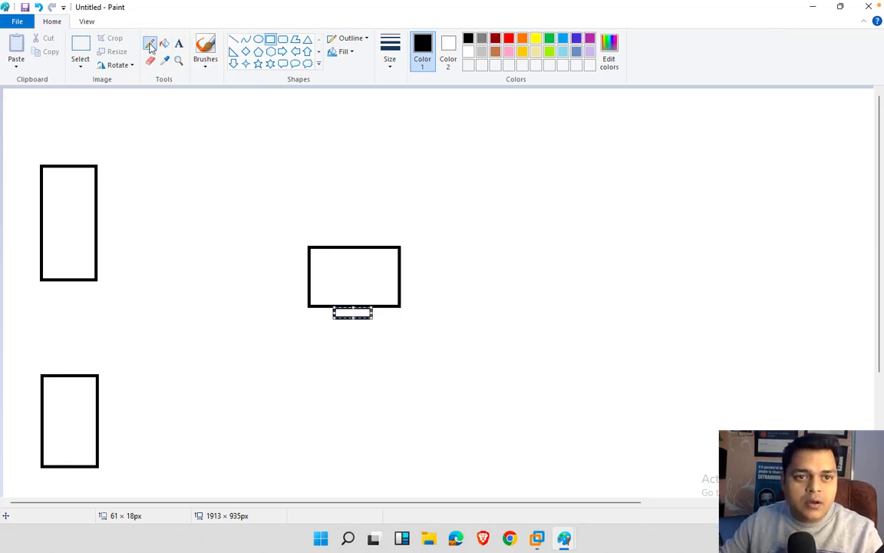
Choose a line thickness for the pencil and handwrite 192.168.1.78 in black above the upper host rectangle.
{"action": "left_click", "coordinate": [392, 61]}
{"action": "left_click", "coordinate": [398, 138]}
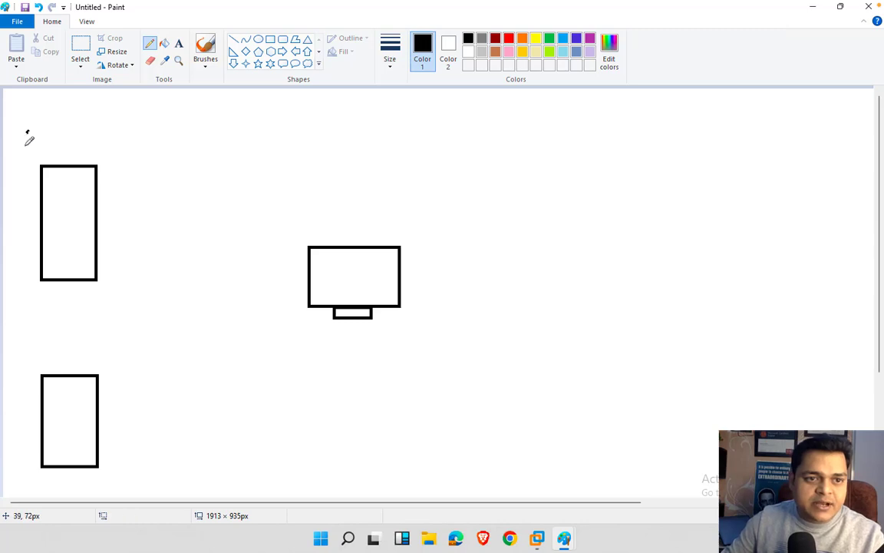
{"action": "mouse_move", "coordinate": [26, 134]}
{"action": "left_mouse_down"}
{"action": "mouse_move", "coordinate": [50, 124]}
{"action": "mouse_move", "coordinate": [71, 132]}
{"action": "mouse_move", "coordinate": [108, 115]}
{"action": "mouse_move", "coordinate": [121, 142]}
{"action": "mouse_move", "coordinate": [145, 144]}
{"action": "mouse_move", "coordinate": [162, 128]}
{"action": "left_mouse_up"}
{"action": "left_click", "coordinate": [115, 136]}
{"action": "left_click", "coordinate": [132, 136]}
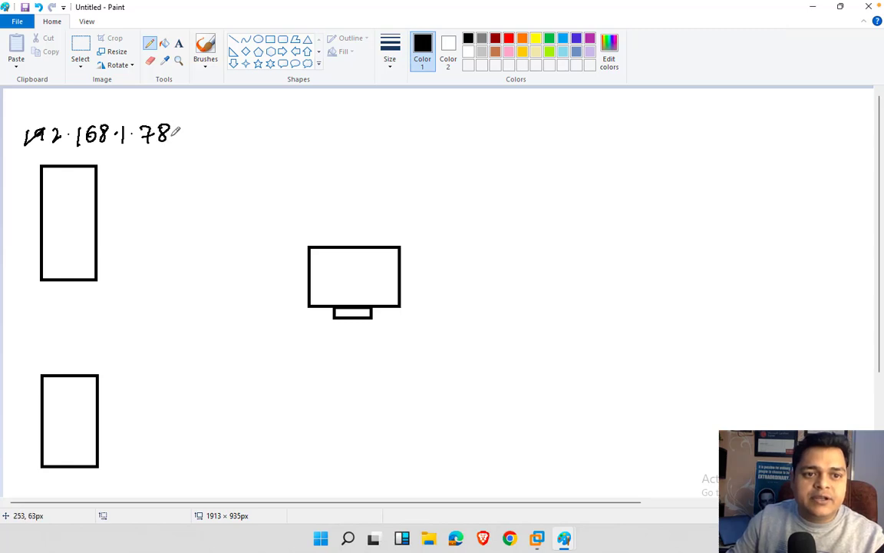
Handwrite 192.168.1.12 in black above the lower host rectangle.
{"action": "left_click_drag", "start_coordinate": [27, 350], "coordinate": [26, 365]}
{"action": "left_click_drag", "start_coordinate": [45, 350], "coordinate": [46, 366]}
{"action": "left_click_drag", "start_coordinate": [58, 350], "coordinate": [85, 362]}
{"action": "left_click", "coordinate": [79, 354]}
{"action": "mouse_move", "coordinate": [100, 345]}
{"action": "left_mouse_down"}
{"action": "mouse_move", "coordinate": [95, 358]}
{"action": "mouse_move", "coordinate": [182, 355]}
{"action": "left_mouse_up"}
{"action": "left_click", "coordinate": [126, 354]}
{"action": "left_click", "coordinate": [149, 354]}
Handwrite the caption "vCenter server" on two lines beneath the large monitor shape.
{"action": "left_click_drag", "start_coordinate": [321, 343], "coordinate": [360, 354]}
{"action": "left_click_drag", "start_coordinate": [361, 345], "coordinate": [384, 357]}
{"action": "left_click_drag", "start_coordinate": [379, 348], "coordinate": [402, 353]}
{"action": "left_click_drag", "start_coordinate": [404, 346], "coordinate": [414, 347]}
{"action": "mouse_move", "coordinate": [353, 375]}
{"action": "left_mouse_down"}
{"action": "mouse_move", "coordinate": [342, 387]}
{"action": "mouse_move", "coordinate": [369, 384]}
{"action": "left_mouse_up"}
{"action": "mouse_move", "coordinate": [372, 387]}
{"action": "left_mouse_down"}
{"action": "mouse_move", "coordinate": [392, 374]}
{"action": "mouse_move", "coordinate": [406, 384]}
{"action": "left_mouse_up"}
{"action": "left_click_drag", "start_coordinate": [412, 386], "coordinate": [423, 373]}
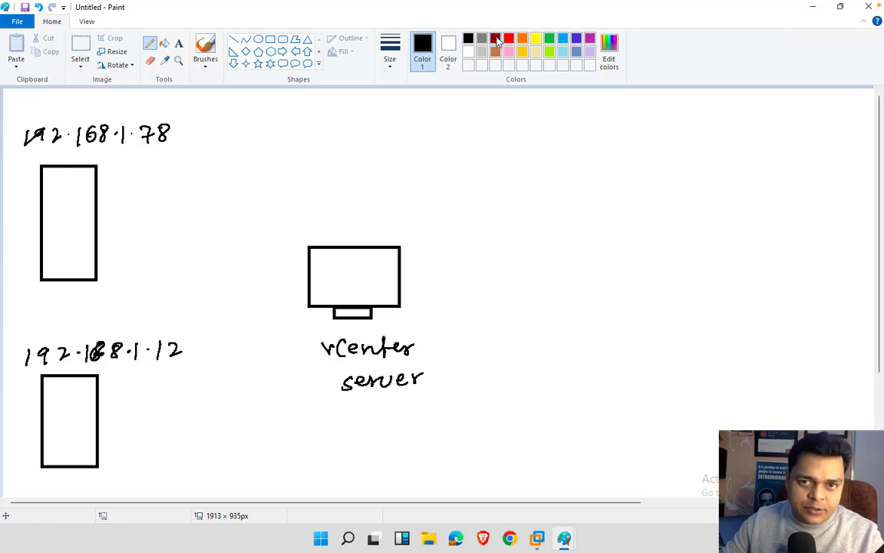
Draw three small dark red monitors in a column beside the 192.168.1.78 host rectangle.
{"action": "left_click", "coordinate": [495, 37]}
{"action": "mouse_move", "coordinate": [128, 167]}
{"action": "left_mouse_down"}
{"action": "mouse_move", "coordinate": [145, 179]}
{"action": "mouse_move", "coordinate": [139, 185]}
{"action": "left_mouse_up"}
{"action": "left_click_drag", "start_coordinate": [127, 222], "coordinate": [126, 233]}
{"action": "mouse_move", "coordinate": [127, 222]}
{"action": "left_mouse_down"}
{"action": "mouse_move", "coordinate": [143, 217]}
{"action": "mouse_move", "coordinate": [135, 240]}
{"action": "left_mouse_up"}
{"action": "mouse_move", "coordinate": [127, 281]}
{"action": "left_mouse_down"}
{"action": "mouse_move", "coordinate": [145, 269]}
{"action": "mouse_move", "coordinate": [136, 287]}
{"action": "left_mouse_up"}
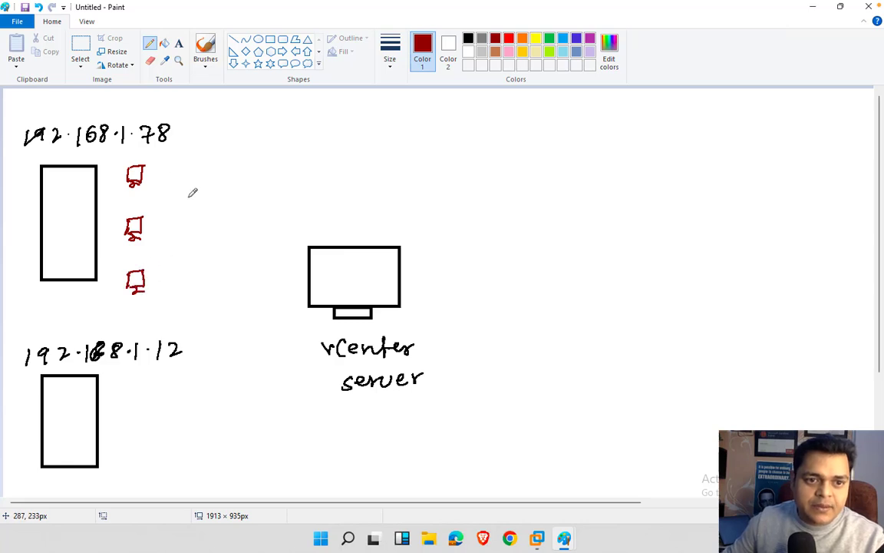
Label the three small monitors VM-1, VM-2 and VM-3 in dark red handwriting.
{"action": "left_click_drag", "start_coordinate": [152, 171], "coordinate": [184, 180]}
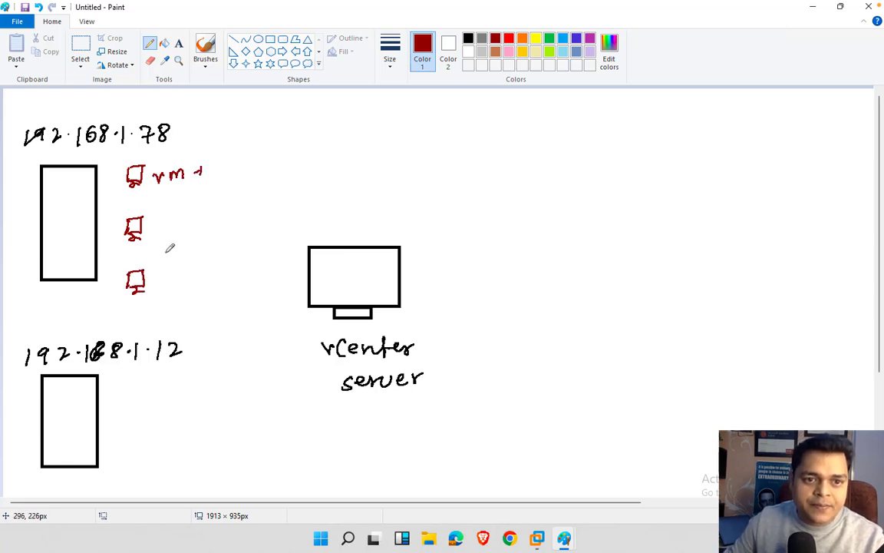
{"action": "left_click_drag", "start_coordinate": [171, 228], "coordinate": [224, 231]}
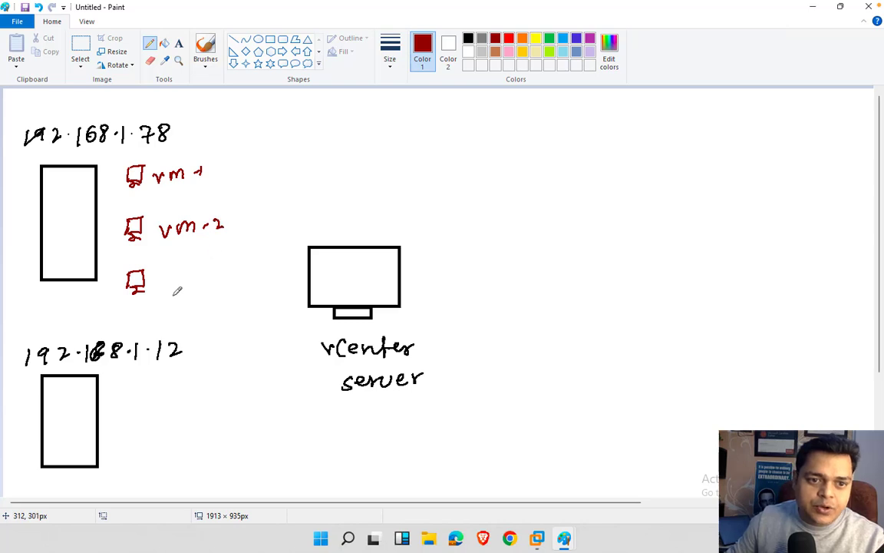
{"action": "mouse_move", "coordinate": [160, 270]}
{"action": "left_mouse_down"}
{"action": "mouse_move", "coordinate": [165, 280]}
{"action": "mouse_move", "coordinate": [221, 262]}
{"action": "mouse_move", "coordinate": [219, 286]}
{"action": "left_mouse_up"}
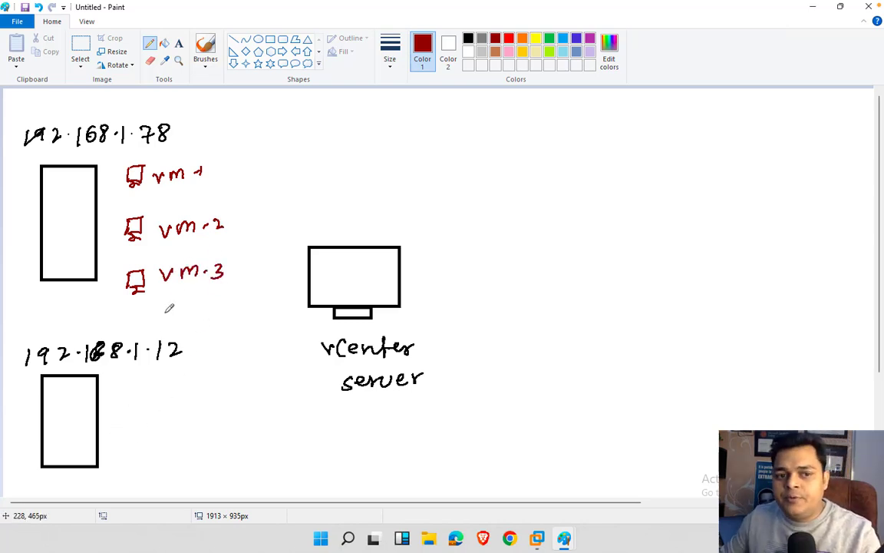
Draw dark red arrows from both hosts to the vCenter monitor, and write the headings "Clone -" and "Template -" to its right.
{"action": "mouse_move", "coordinate": [86, 282]}
{"action": "left_mouse_down"}
{"action": "mouse_move", "coordinate": [86, 312]}
{"action": "mouse_move", "coordinate": [301, 285]}
{"action": "left_mouse_up"}
{"action": "mouse_move", "coordinate": [90, 371]}
{"action": "left_mouse_down"}
{"action": "mouse_move", "coordinate": [91, 339]}
{"action": "mouse_move", "coordinate": [307, 305]}
{"action": "mouse_move", "coordinate": [307, 286]}
{"action": "mouse_move", "coordinate": [301, 290]}
{"action": "left_mouse_up"}
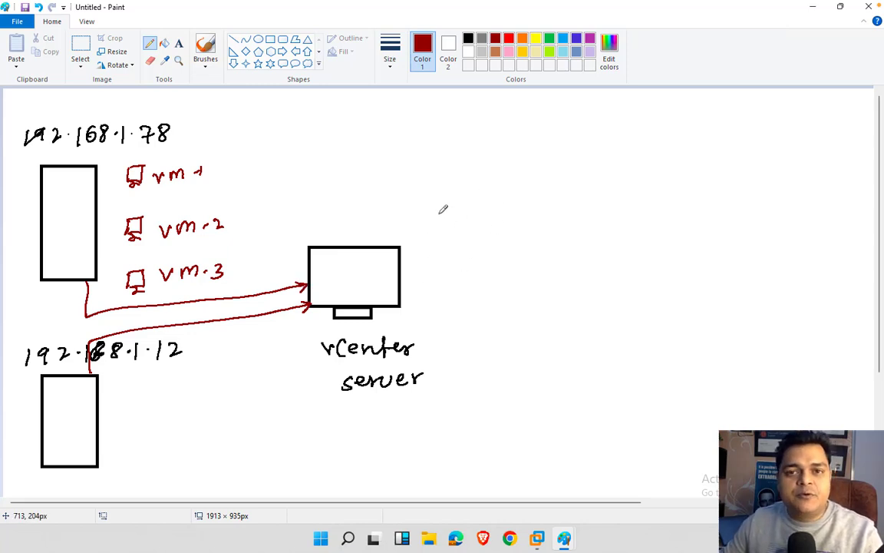
{"action": "left_click_drag", "start_coordinate": [472, 147], "coordinate": [558, 150]}
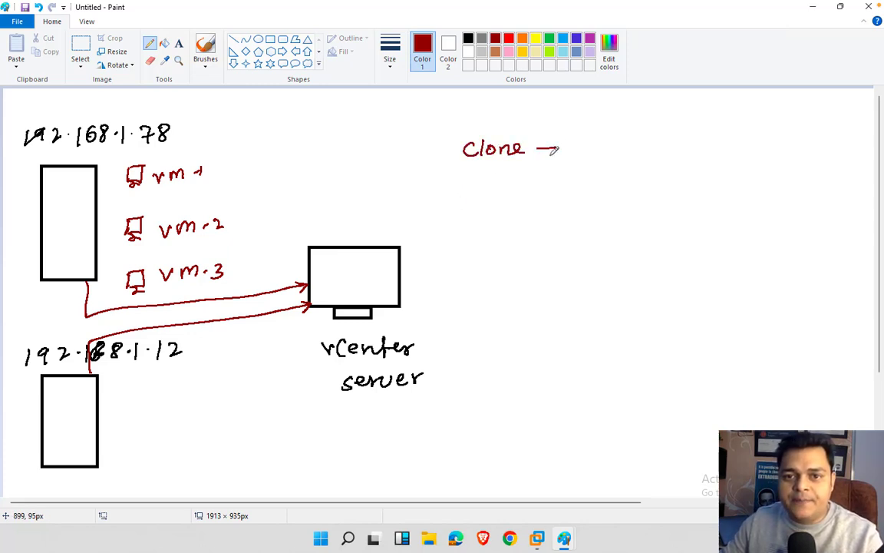
{"action": "mouse_move", "coordinate": [449, 294]}
{"action": "left_mouse_down"}
{"action": "mouse_move", "coordinate": [509, 306]}
{"action": "mouse_move", "coordinate": [612, 300]}
{"action": "left_mouse_up"}
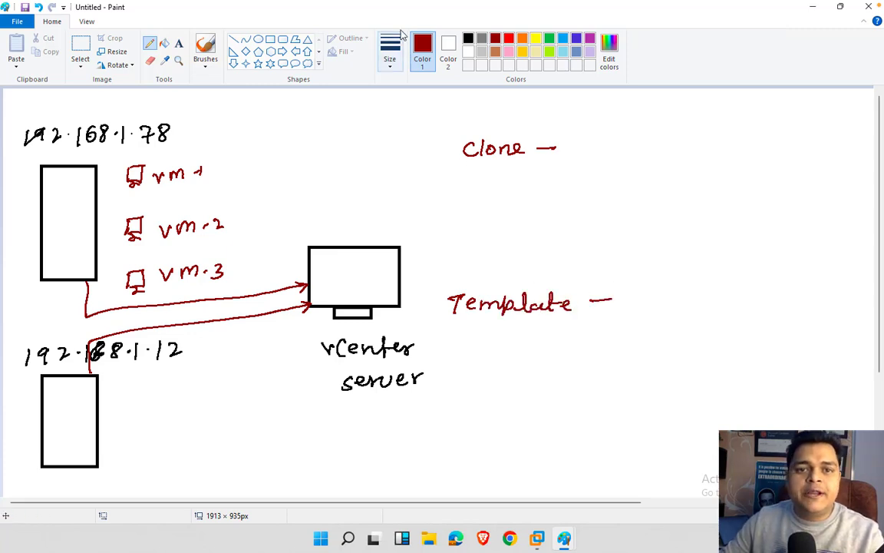
Handwrite "(win-10)" in green next to the VM-1 label.
{"action": "left_click", "coordinate": [550, 39]}
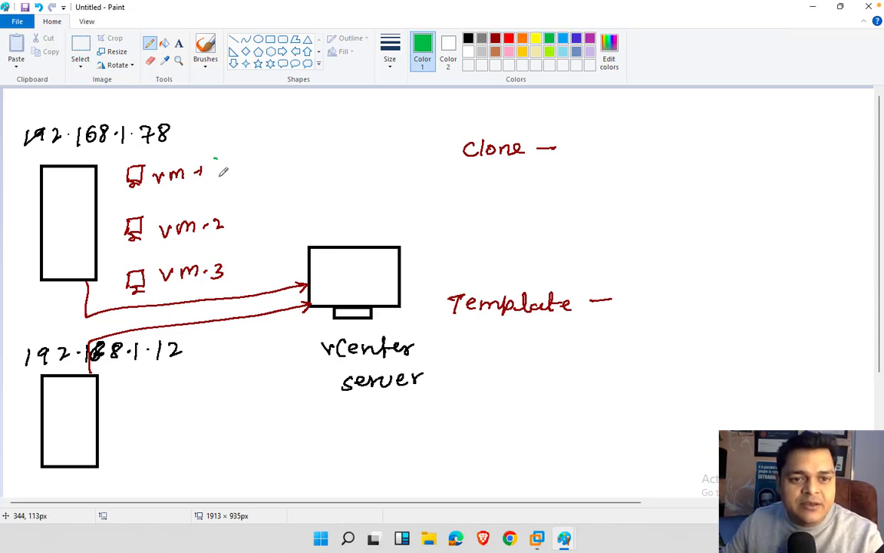
{"action": "left_click_drag", "start_coordinate": [215, 159], "coordinate": [212, 175]}
{"action": "mouse_move", "coordinate": [230, 162]}
{"action": "left_mouse_down"}
{"action": "mouse_move", "coordinate": [224, 174]}
{"action": "mouse_move", "coordinate": [258, 173]}
{"action": "left_mouse_up"}
{"action": "mouse_move", "coordinate": [259, 162]}
{"action": "left_mouse_down"}
{"action": "mouse_move", "coordinate": [273, 170]}
{"action": "mouse_move", "coordinate": [281, 156]}
{"action": "mouse_move", "coordinate": [301, 172]}
{"action": "left_mouse_up"}
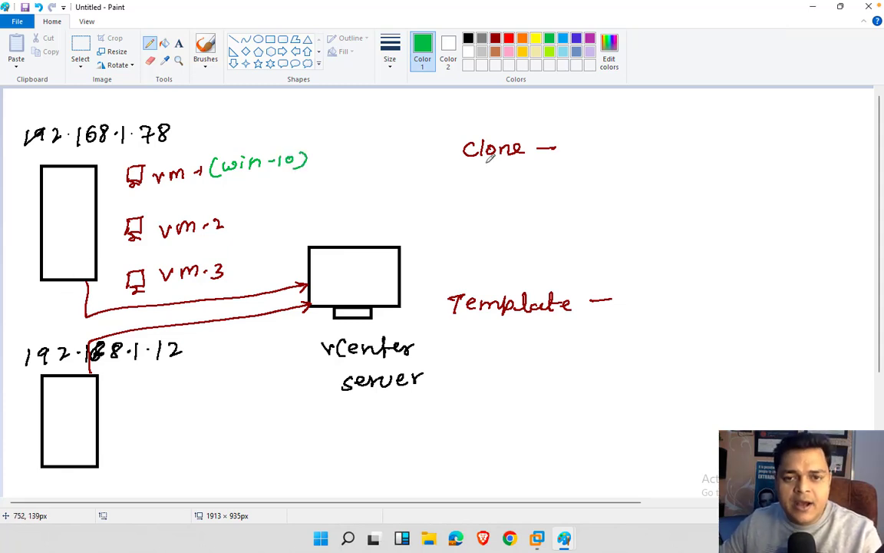
Draw dashed green arrows from (win-10) to the Template heading and to a new small monitor captioned "2nd copy of VM - win-10".
{"action": "left_click_drag", "start_coordinate": [307, 137], "coordinate": [315, 132]}
{"action": "mouse_move", "coordinate": [328, 126]}
{"action": "left_mouse_down"}
{"action": "mouse_move", "coordinate": [418, 105]}
{"action": "mouse_move", "coordinate": [497, 100]}
{"action": "mouse_move", "coordinate": [659, 132]}
{"action": "mouse_move", "coordinate": [638, 149]}
{"action": "mouse_move", "coordinate": [723, 151]}
{"action": "mouse_move", "coordinate": [767, 141]}
{"action": "mouse_move", "coordinate": [777, 156]}
{"action": "mouse_move", "coordinate": [791, 142]}
{"action": "left_mouse_up"}
{"action": "mouse_move", "coordinate": [807, 136]}
{"action": "left_mouse_down"}
{"action": "mouse_move", "coordinate": [802, 154]}
{"action": "mouse_move", "coordinate": [810, 144]}
{"action": "left_mouse_up"}
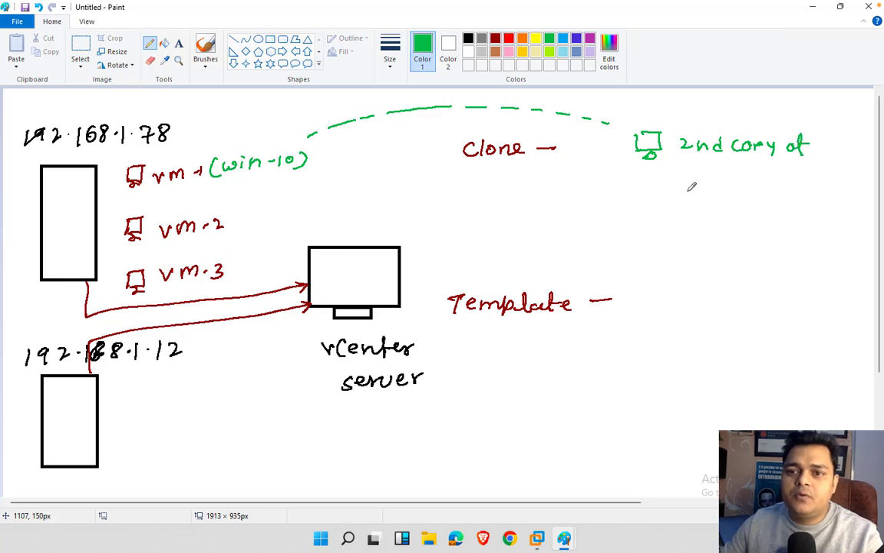
{"action": "mouse_move", "coordinate": [683, 179]}
{"action": "left_mouse_down"}
{"action": "mouse_move", "coordinate": [704, 188]}
{"action": "mouse_move", "coordinate": [820, 185]}
{"action": "left_mouse_up"}
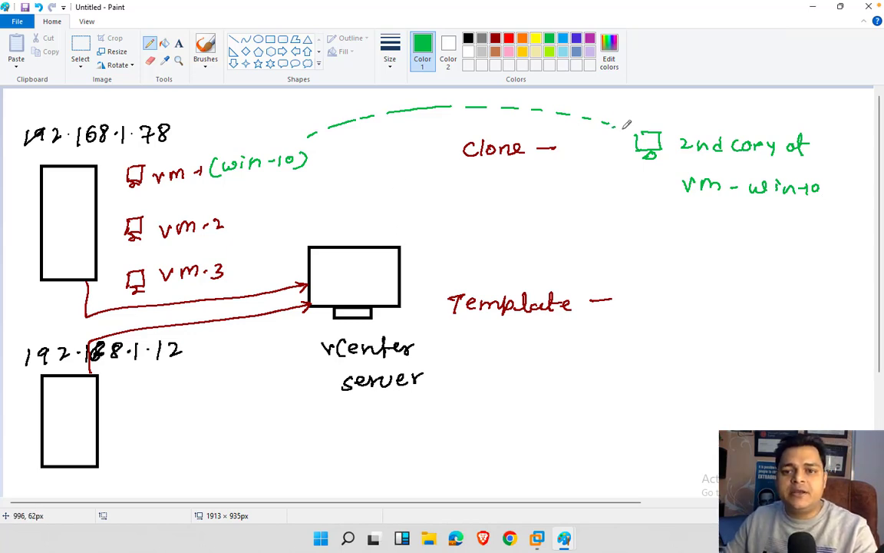
{"action": "left_click_drag", "start_coordinate": [620, 122], "coordinate": [630, 126]}
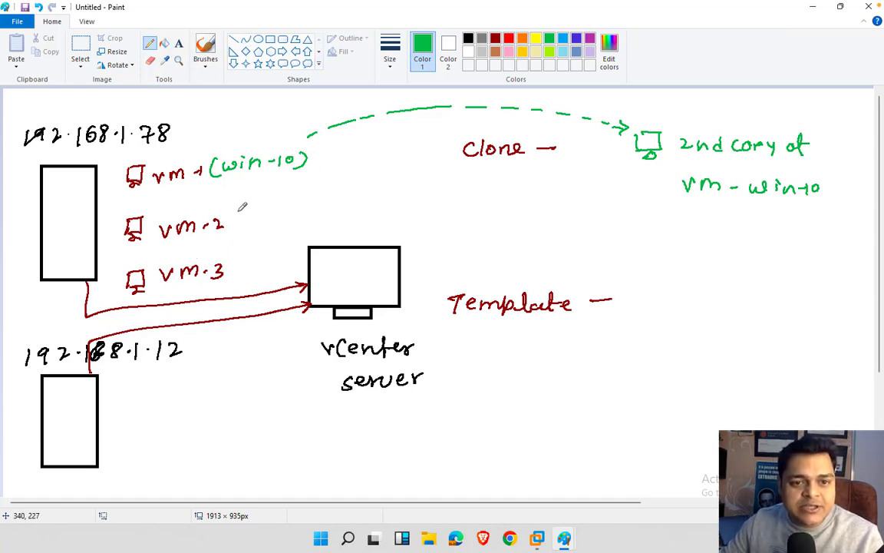
{"action": "mouse_move", "coordinate": [314, 170]}
{"action": "left_mouse_down"}
{"action": "mouse_move", "coordinate": [393, 201]}
{"action": "mouse_move", "coordinate": [495, 281]}
{"action": "left_mouse_up"}
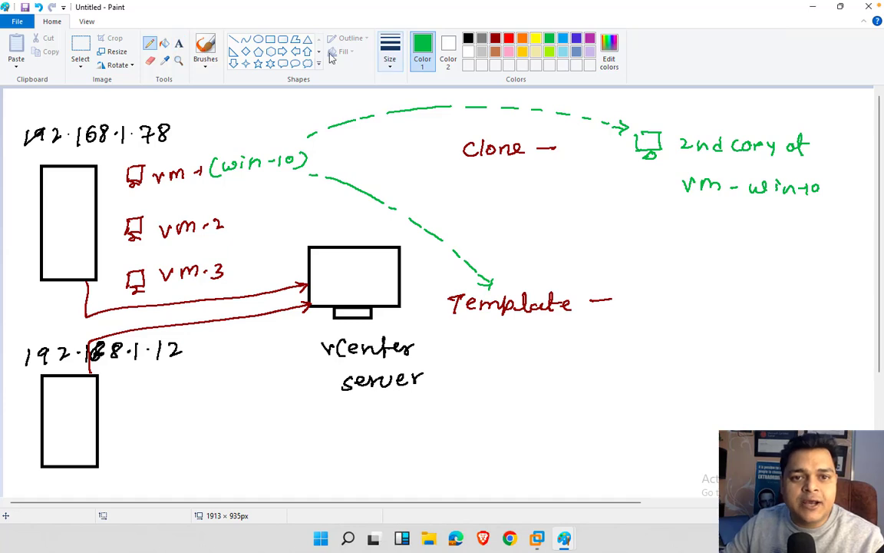
Draw a green square about 39 × 37 px with inner strokes beside Template, and write "VM-Temp" and "(Master copy)" below it.
{"action": "left_click", "coordinate": [270, 39]}
{"action": "mouse_move", "coordinate": [627, 287]}
{"action": "left_mouse_down"}
{"action": "mouse_move", "coordinate": [632, 308]}
{"action": "mouse_move", "coordinate": [646, 298]}
{"action": "left_mouse_up"}
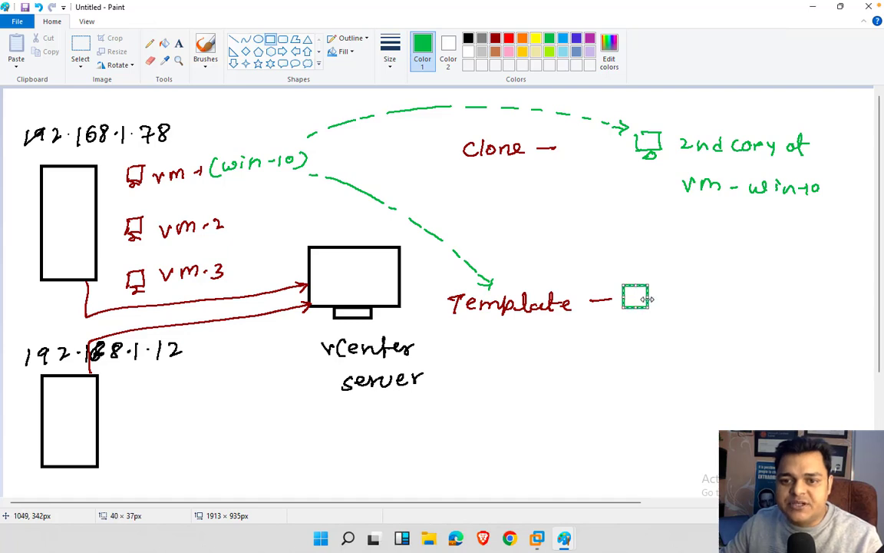
{"action": "left_click", "coordinate": [151, 44]}
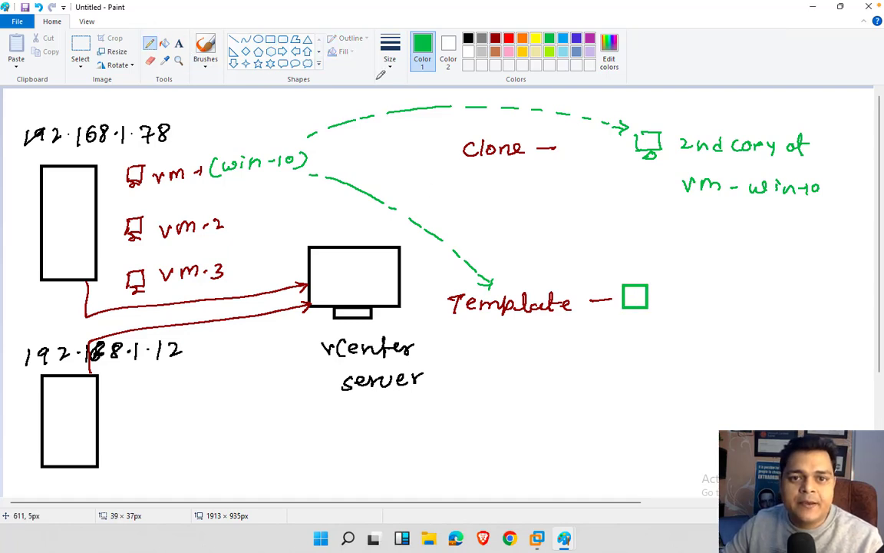
{"action": "left_click_drag", "start_coordinate": [627, 292], "coordinate": [642, 298]}
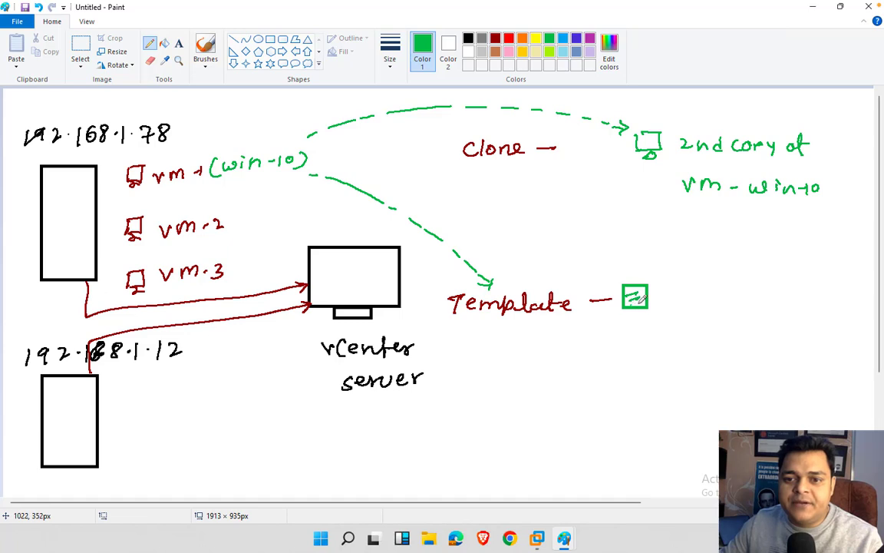
{"action": "left_click_drag", "start_coordinate": [611, 328], "coordinate": [693, 335]}
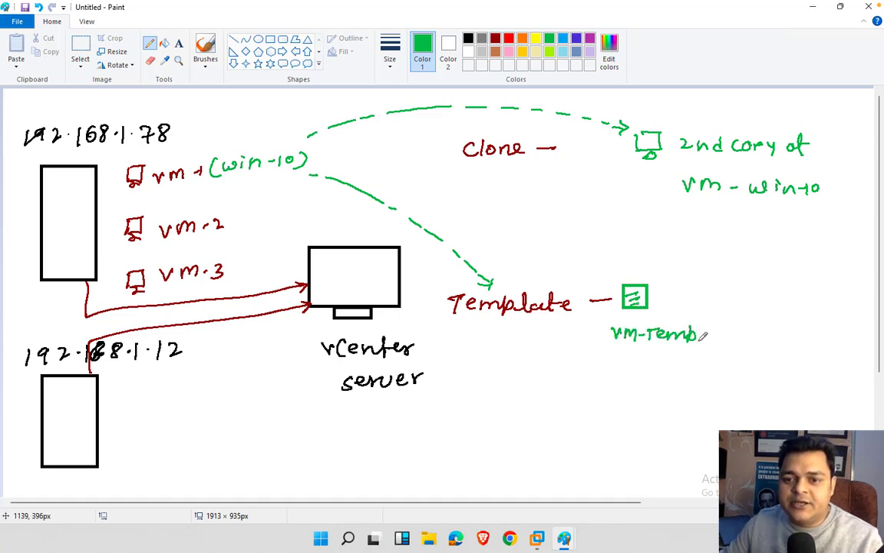
{"action": "mouse_move", "coordinate": [607, 367]}
{"action": "left_mouse_down"}
{"action": "mouse_move", "coordinate": [601, 393]}
{"action": "mouse_move", "coordinate": [714, 376]}
{"action": "mouse_move", "coordinate": [762, 395]}
{"action": "left_mouse_up"}
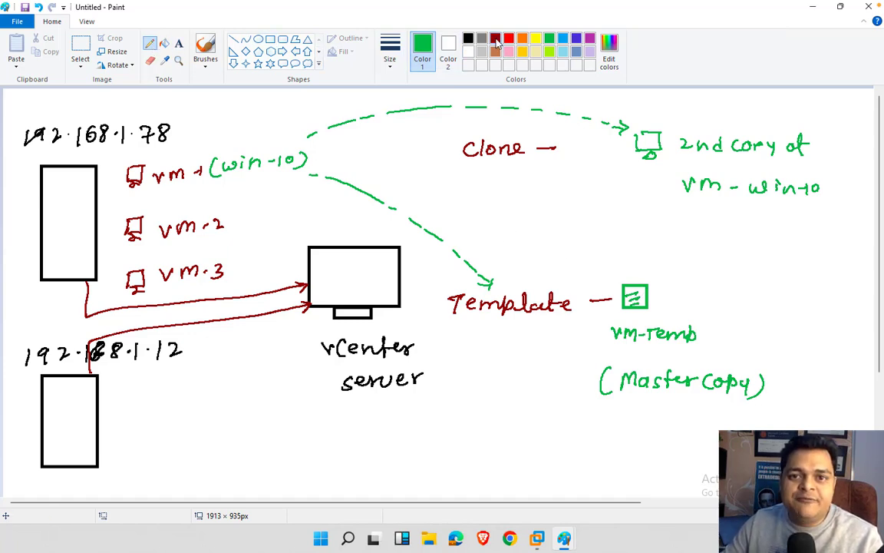
Draw four indigo arrows fanning out to the right from the green template square.
{"action": "left_click", "coordinate": [576, 38]}
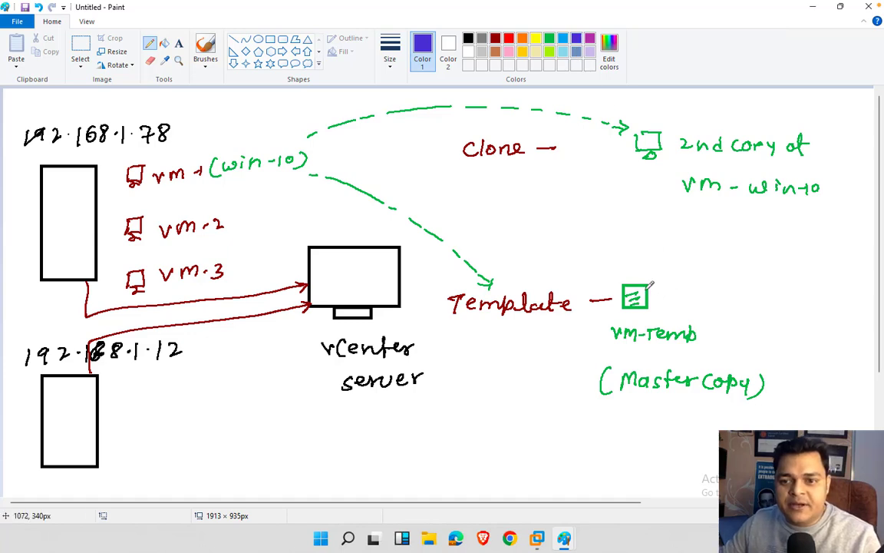
{"action": "mouse_move", "coordinate": [637, 285]}
{"action": "left_mouse_down"}
{"action": "mouse_move", "coordinate": [679, 252]}
{"action": "mouse_move", "coordinate": [689, 260]}
{"action": "left_mouse_up"}
{"action": "mouse_move", "coordinate": [648, 290]}
{"action": "left_mouse_down"}
{"action": "mouse_move", "coordinate": [683, 289]}
{"action": "mouse_move", "coordinate": [691, 310]}
{"action": "mouse_move", "coordinate": [647, 326]}
{"action": "mouse_move", "coordinate": [714, 351]}
{"action": "left_mouse_up"}
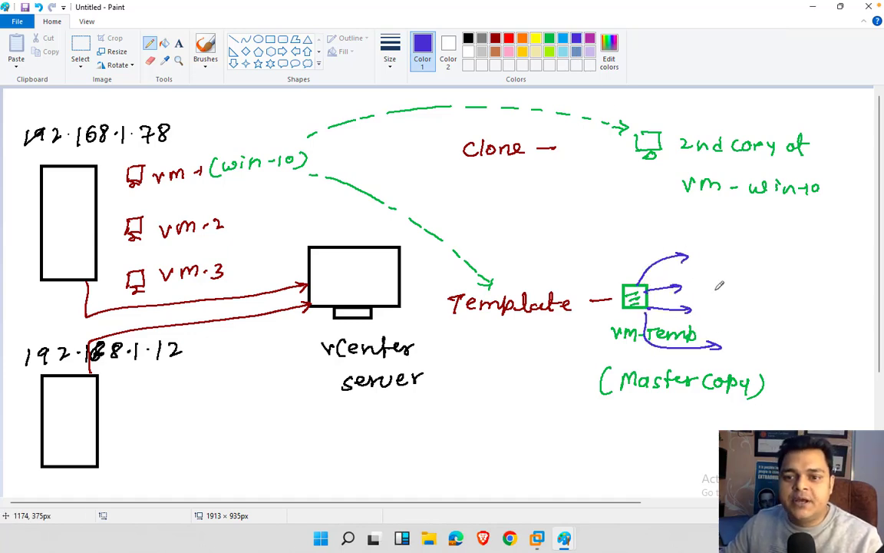
Label the four indigo arrows VM-1, VM-2, VM-3 and VM-4, and group the labels with a curly brace on their right.
{"action": "left_click_drag", "start_coordinate": [700, 250], "coordinate": [736, 259]}
{"action": "left_click_drag", "start_coordinate": [739, 254], "coordinate": [755, 260]}
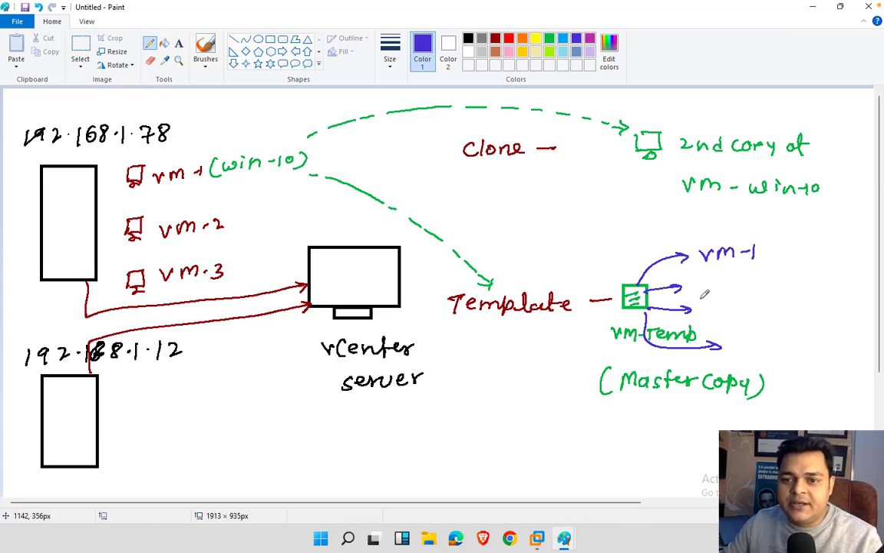
{"action": "left_click_drag", "start_coordinate": [710, 283], "coordinate": [735, 284]}
{"action": "left_click_drag", "start_coordinate": [742, 284], "coordinate": [759, 290]}
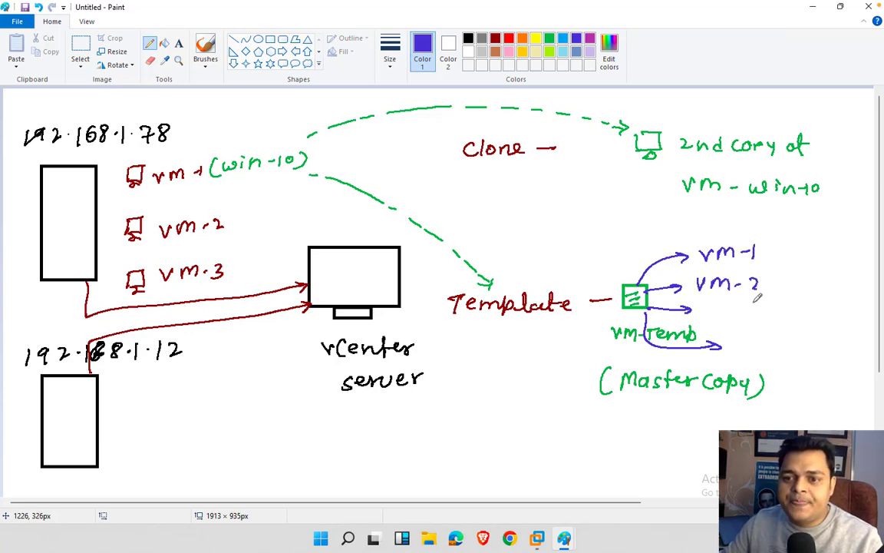
{"action": "left_click_drag", "start_coordinate": [711, 307], "coordinate": [720, 308]}
{"action": "left_click_drag", "start_coordinate": [724, 308], "coordinate": [733, 312]}
{"action": "mouse_move", "coordinate": [756, 307]}
{"action": "left_mouse_down"}
{"action": "mouse_move", "coordinate": [760, 317]}
{"action": "mouse_move", "coordinate": [730, 347]}
{"action": "mouse_move", "coordinate": [735, 339]}
{"action": "mouse_move", "coordinate": [770, 347]}
{"action": "left_mouse_up"}
{"action": "left_click_drag", "start_coordinate": [775, 339], "coordinate": [781, 355]}
{"action": "mouse_move", "coordinate": [783, 261]}
{"action": "left_mouse_down"}
{"action": "mouse_move", "coordinate": [804, 303]}
{"action": "mouse_move", "coordinate": [795, 357]}
{"action": "left_mouse_up"}
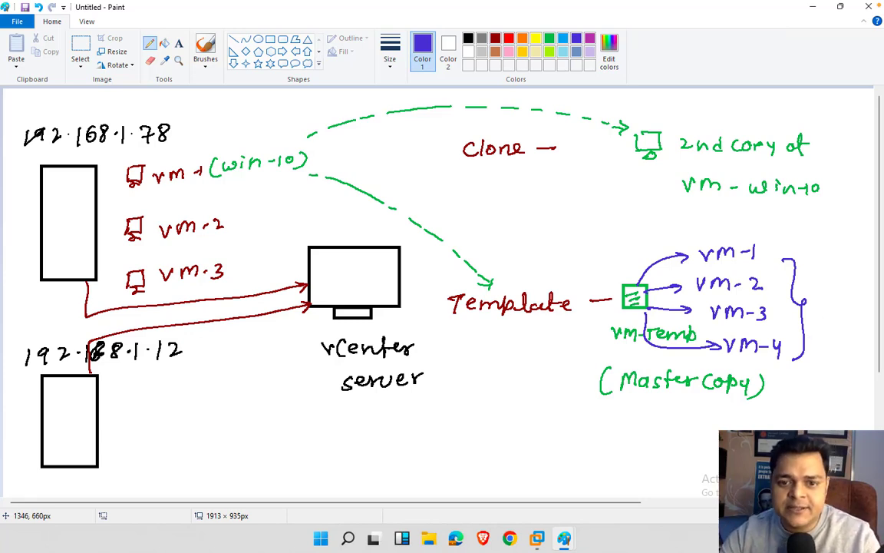
Switch to the vSphere Client on Domain-SRV-16 and review the virtual machines on hosts 192.168.1.78 and 192.168.1.12.
{"action": "mouse_move", "coordinate": [537, 542]}
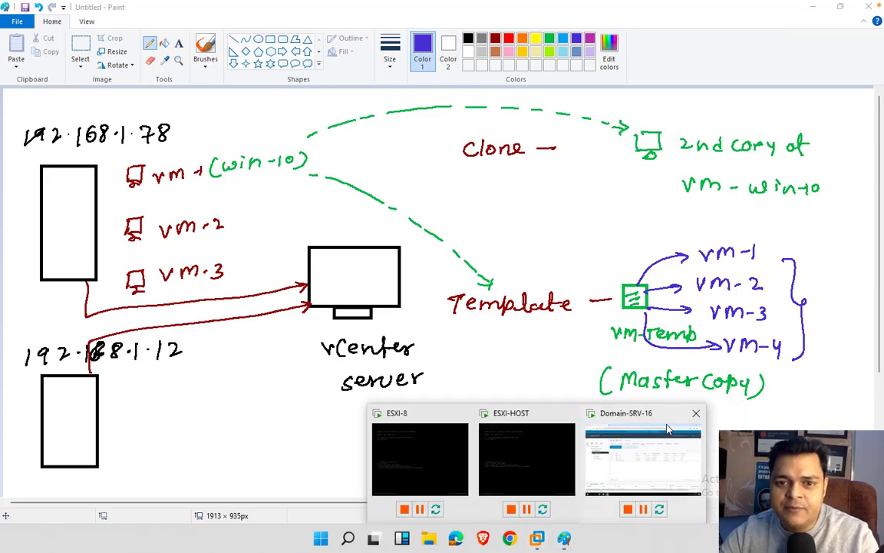
{"action": "left_click", "coordinate": [606, 418]}
{"action": "left_click", "coordinate": [84, 261]}
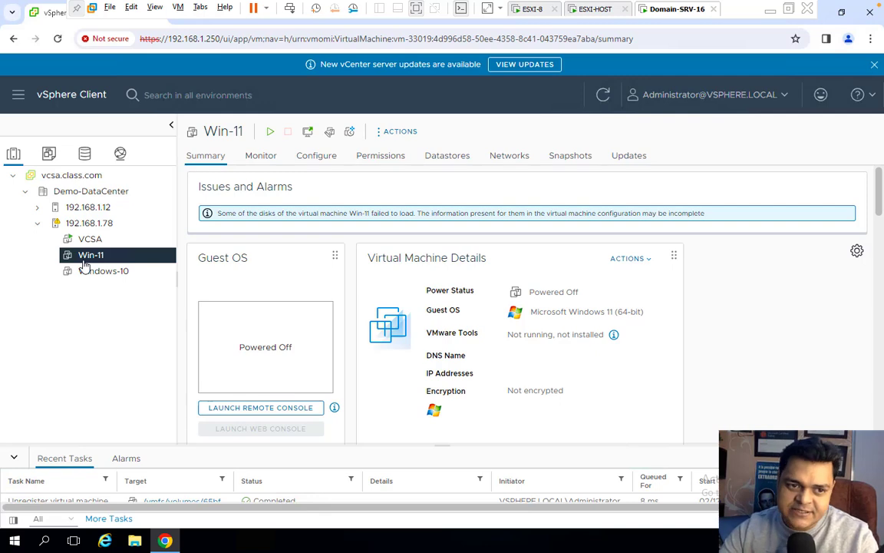
{"action": "left_click", "coordinate": [100, 224]}
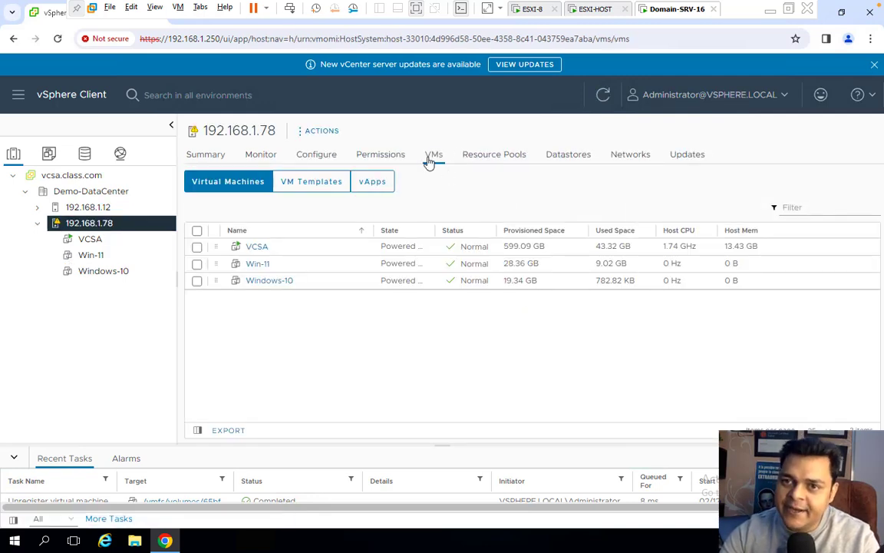
{"action": "left_click", "coordinate": [101, 207]}
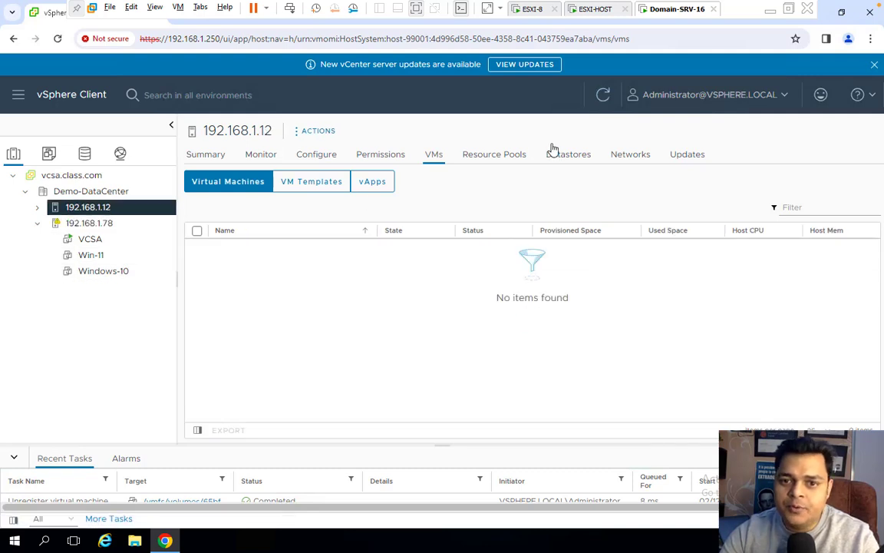
{"action": "left_click", "coordinate": [84, 223]}
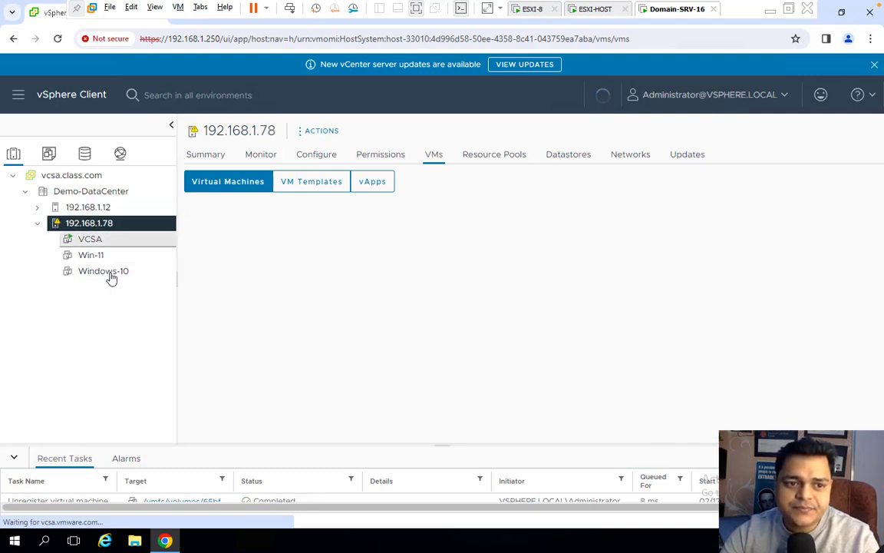
Try to clone Win-11 to a virtual machine named clone-win-11 in Demo-DataCenter.
{"action": "left_click", "coordinate": [92, 256]}
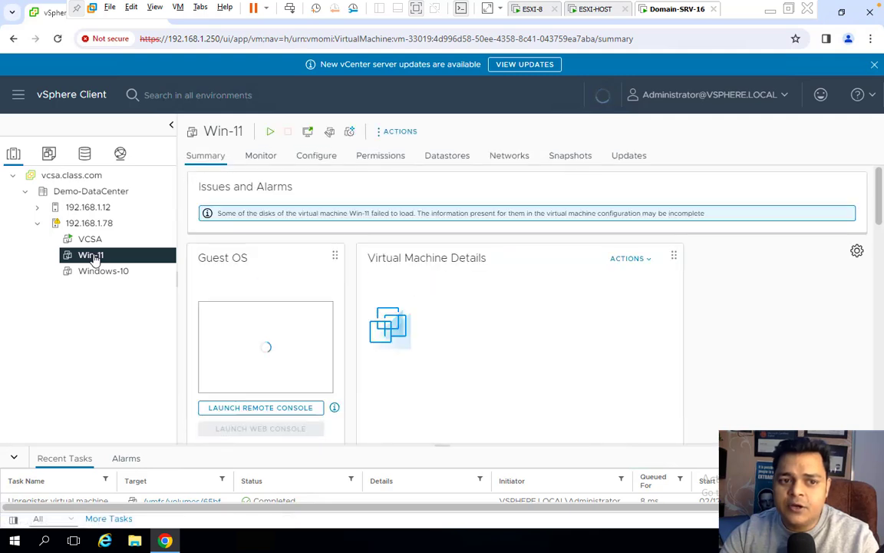
{"action": "right_click", "coordinate": [93, 259]}
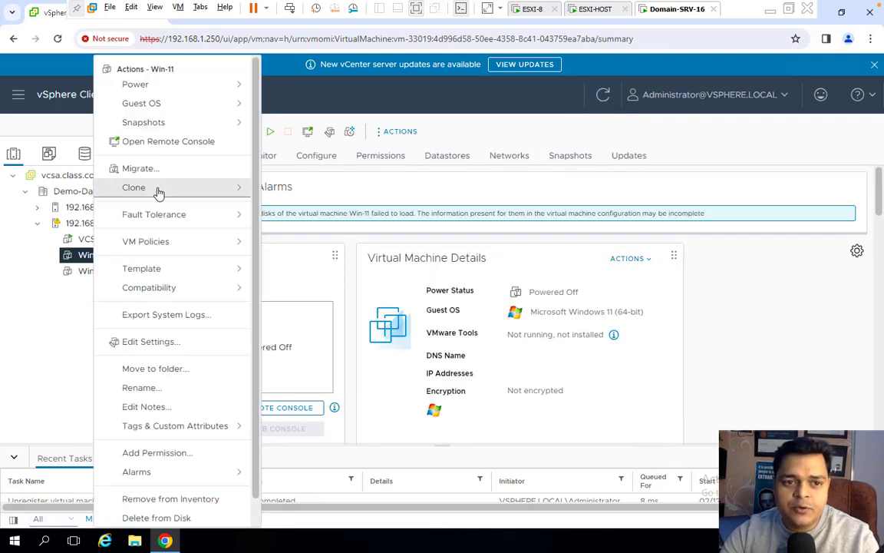
{"action": "mouse_move", "coordinate": [158, 192]}
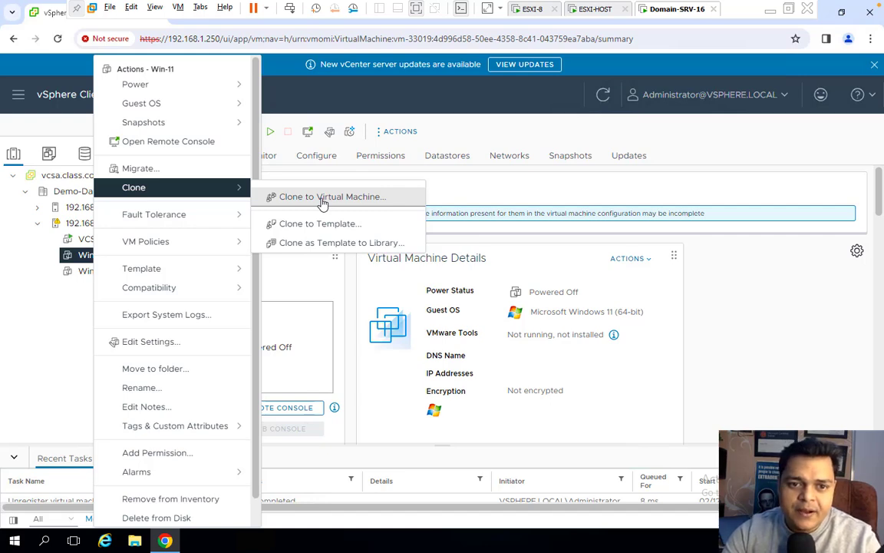
{"action": "left_click", "coordinate": [323, 198]}
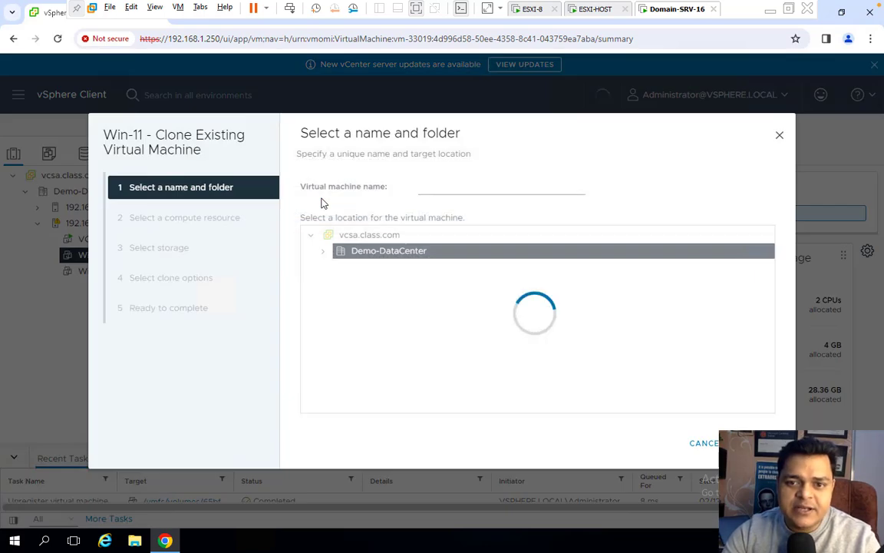
{"action": "left_click", "coordinate": [454, 186]}
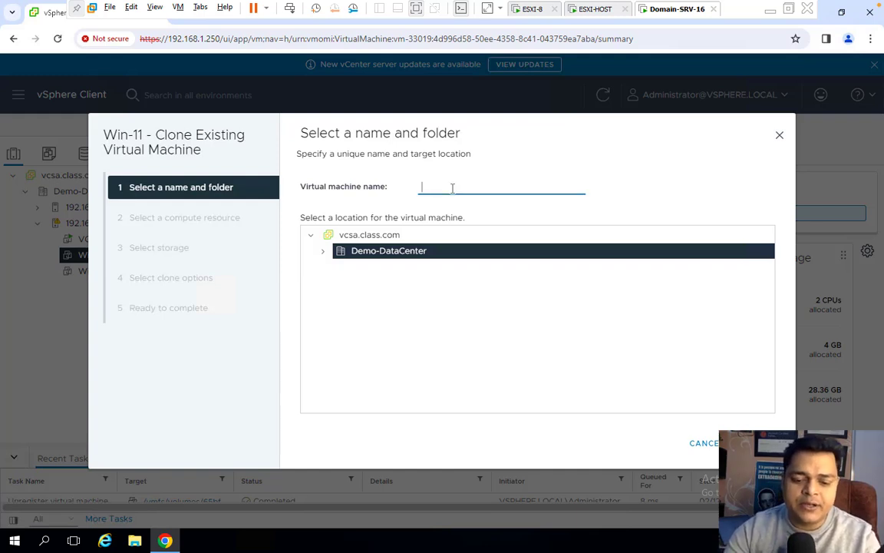
{"action": "type", "text": "clone-win-"}
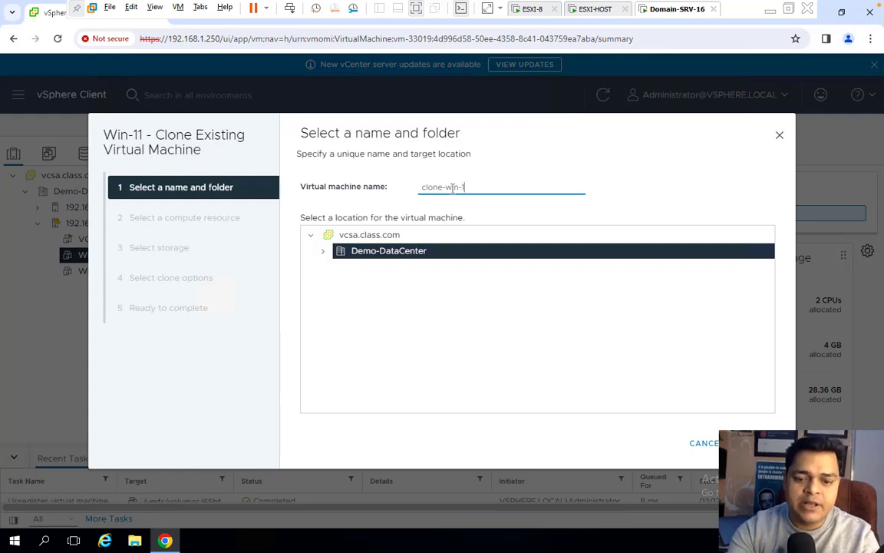
{"action": "type", "text": "11"}
{"action": "key", "text": "Return"}
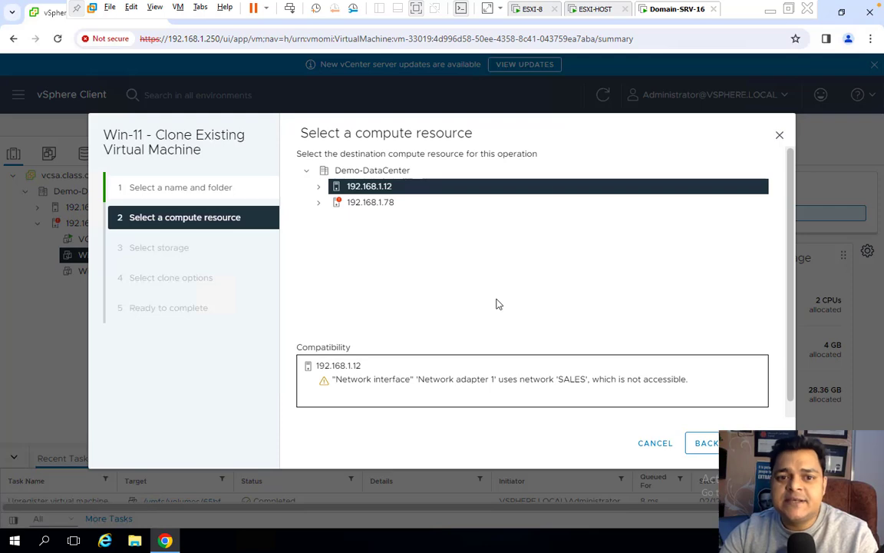
Compare the compatibility of hosts 192.168.1.78 and 192.168.1.12 as clone destinations, and cancel the clone.
{"action": "left_click", "coordinate": [382, 204]}
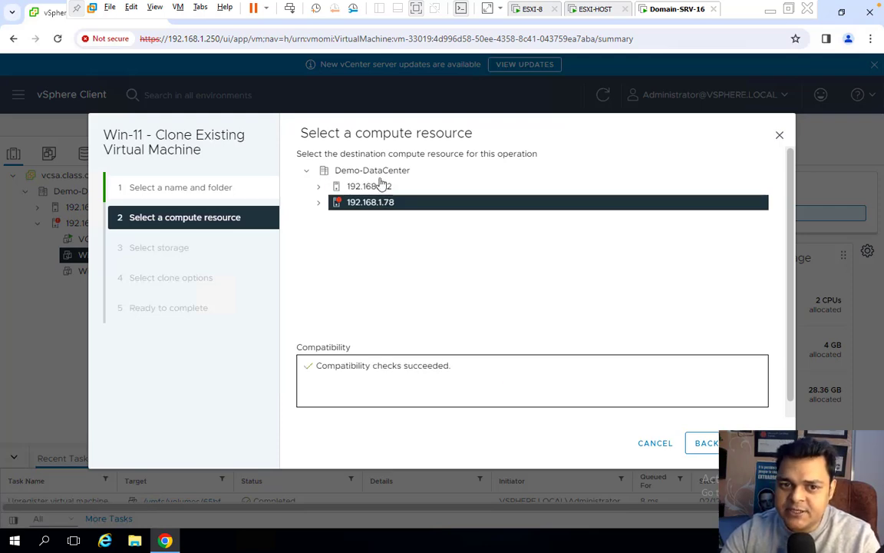
{"action": "left_click", "coordinate": [380, 176]}
{"action": "left_click", "coordinate": [381, 191]}
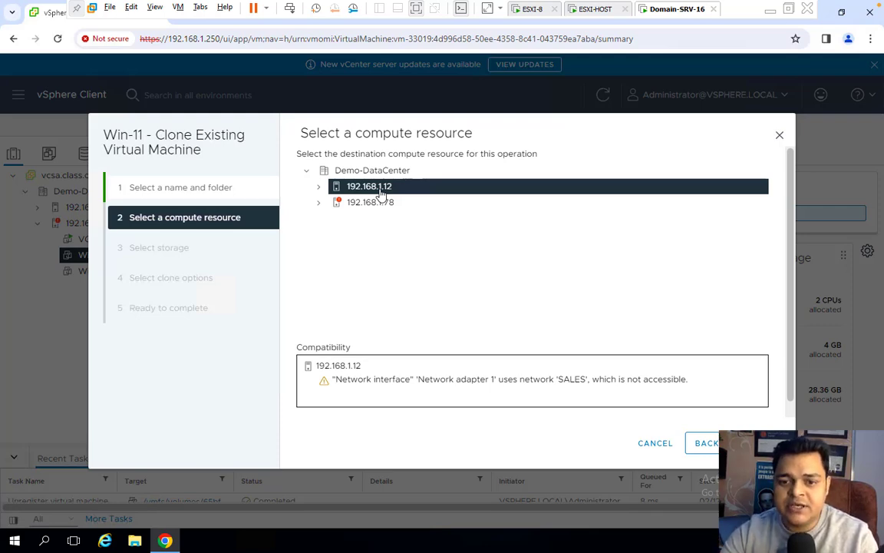
{"action": "left_click", "coordinate": [661, 445]}
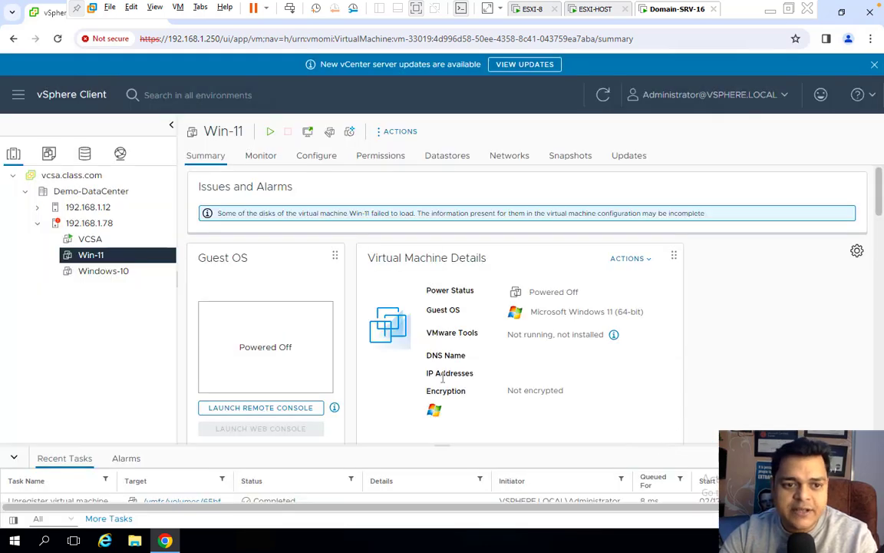
Change Network adapter 1 of Win-11 to VM Network in the virtual machine's settings.
{"action": "right_click", "coordinate": [110, 261]}
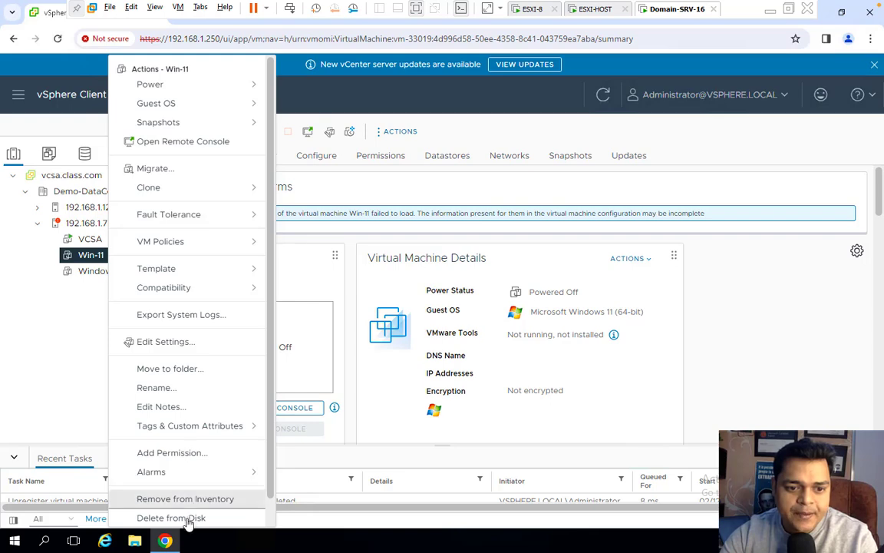
{"action": "left_click", "coordinate": [204, 342]}
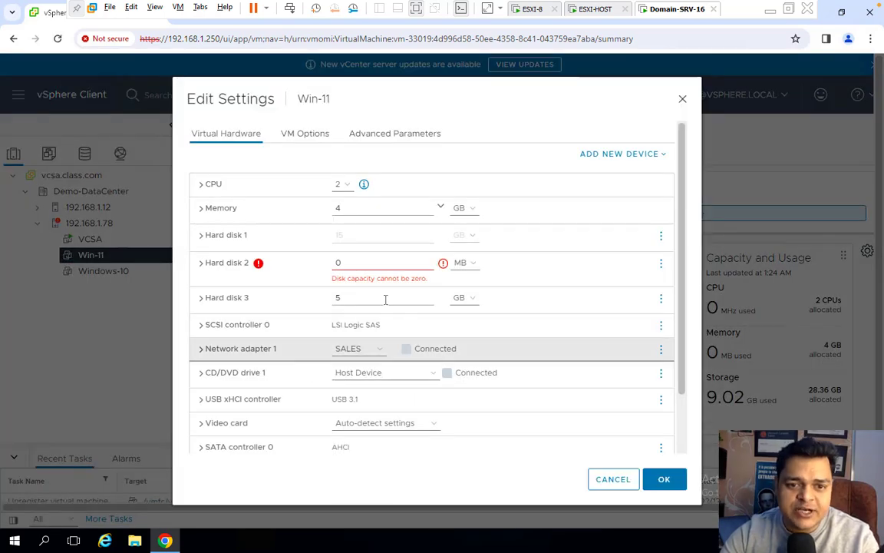
{"action": "left_click", "coordinate": [365, 351]}
{"action": "left_click", "coordinate": [355, 373]}
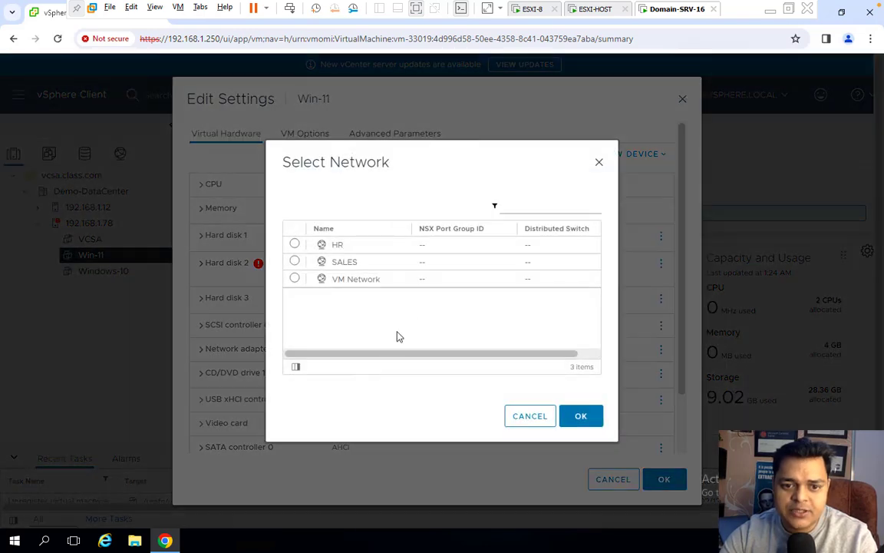
{"action": "left_click", "coordinate": [365, 278]}
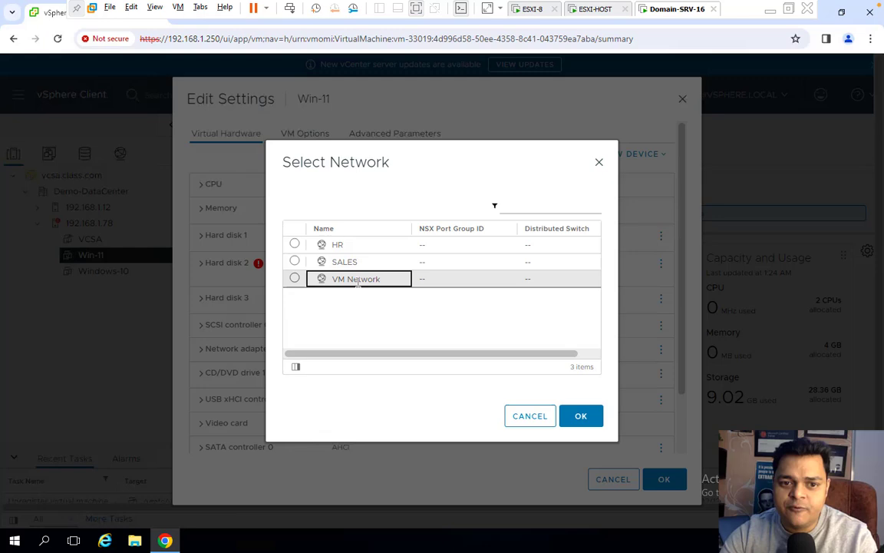
{"action": "left_click", "coordinate": [295, 278]}
{"action": "left_click", "coordinate": [581, 419]}
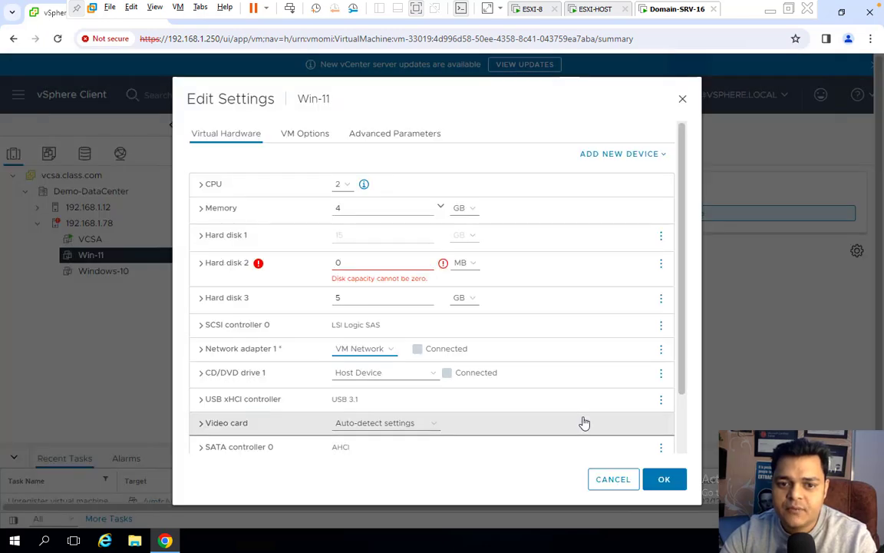
{"action": "left_click", "coordinate": [656, 491]}
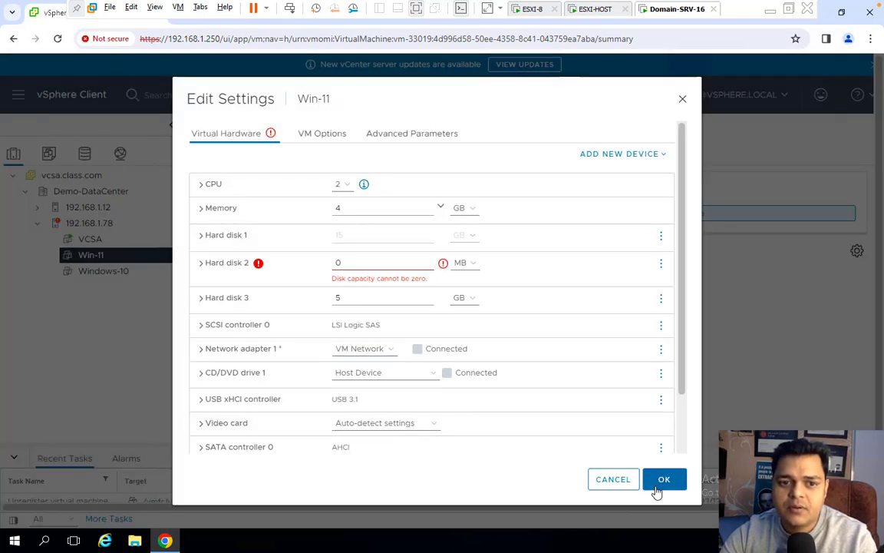
Remove the Hard disk 2 device from Win-11 and save the edited settings.
{"action": "left_click", "coordinate": [662, 264]}
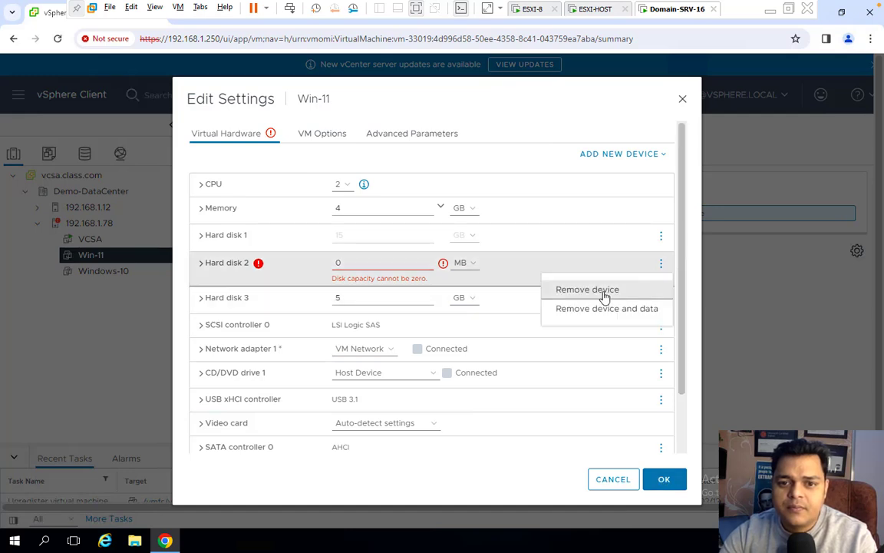
{"action": "left_click", "coordinate": [604, 297]}
{"action": "left_click", "coordinate": [664, 481]}
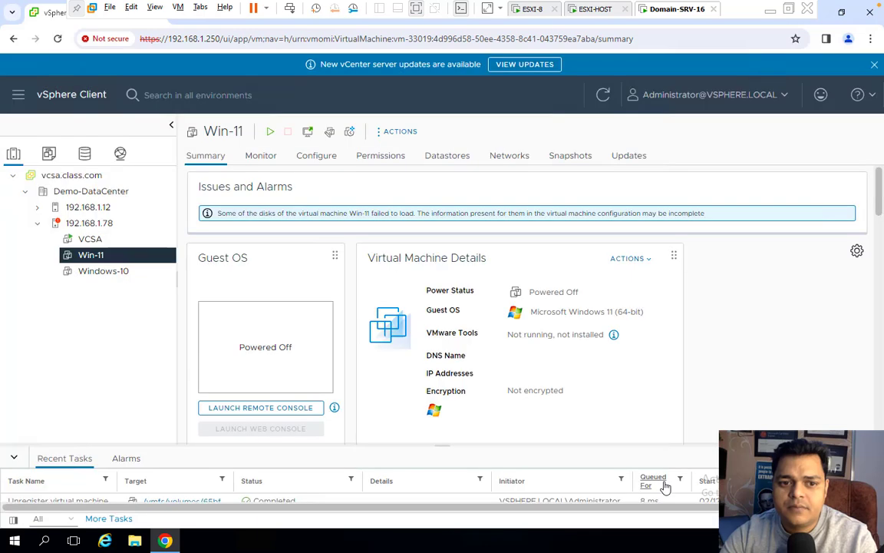
Start another clone of Win-11 to a virtual machine, named Clone-win-11 and located in Demo-DataCenter.
{"action": "left_click", "coordinate": [138, 262]}
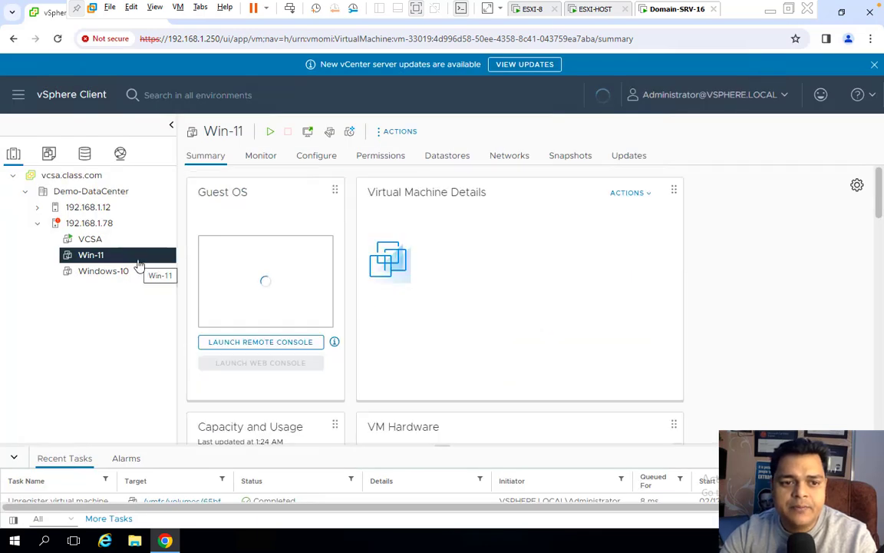
{"action": "right_click", "coordinate": [139, 263]}
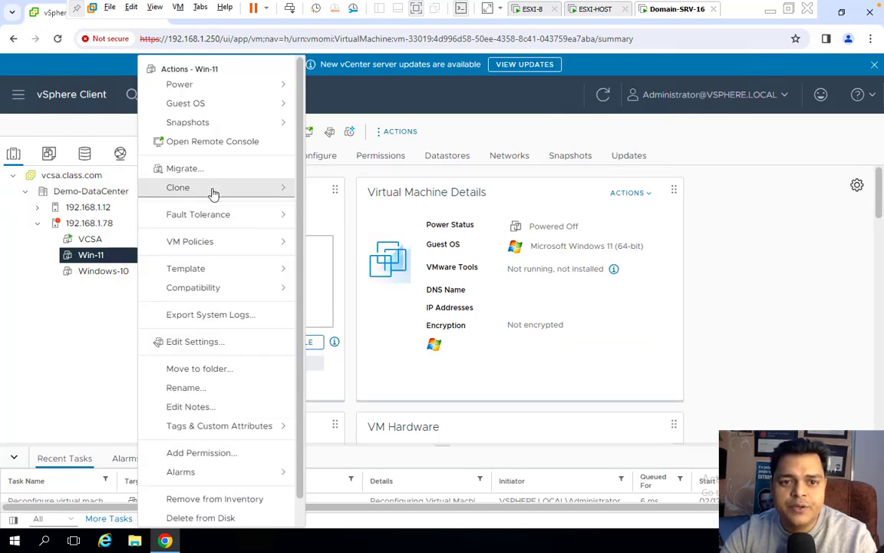
{"action": "mouse_move", "coordinate": [214, 193]}
{"action": "left_click", "coordinate": [333, 198]}
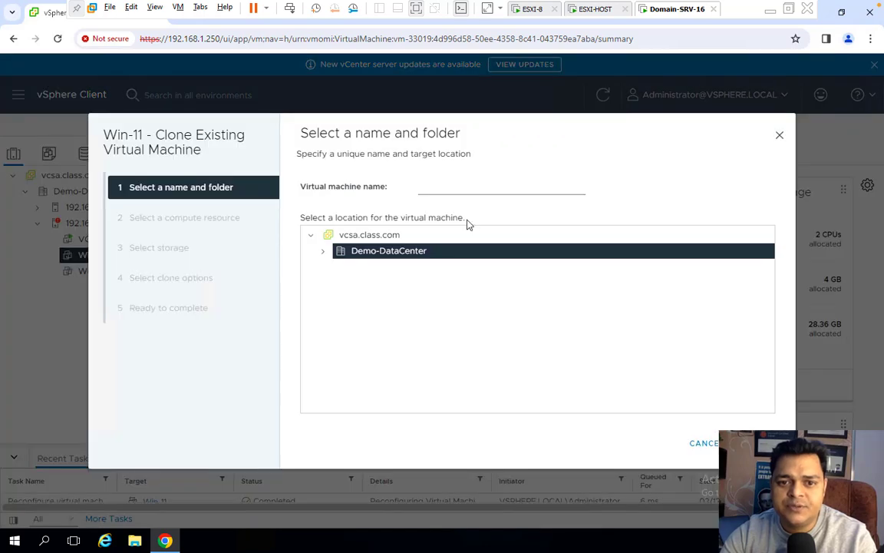
{"action": "left_click", "coordinate": [461, 193]}
{"action": "type", "text": "C"}
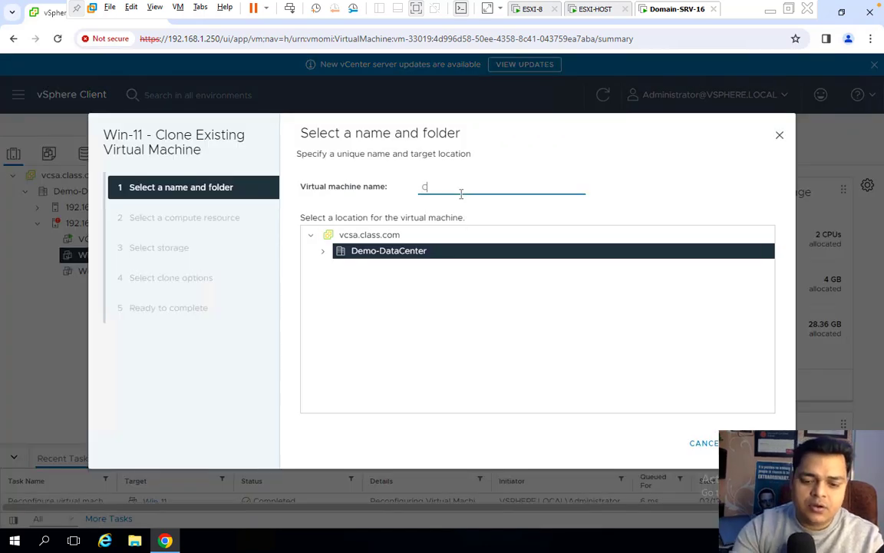
{"action": "type", "text": "lone-win"}
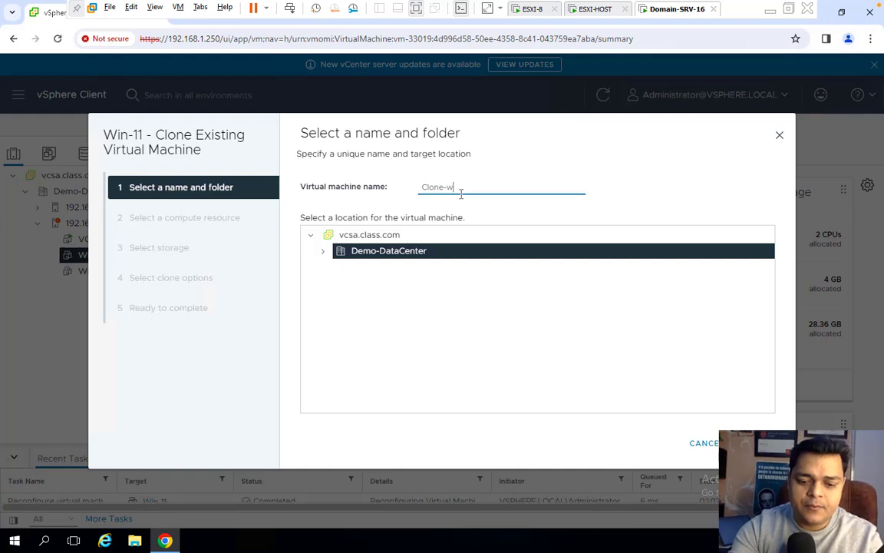
{"action": "type", "text": "-11"}
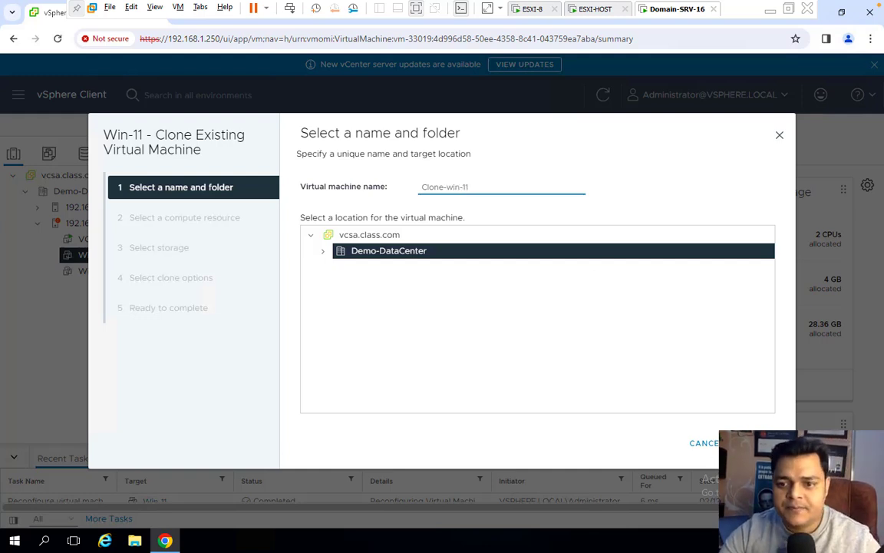
{"action": "left_click", "coordinate": [757, 443]}
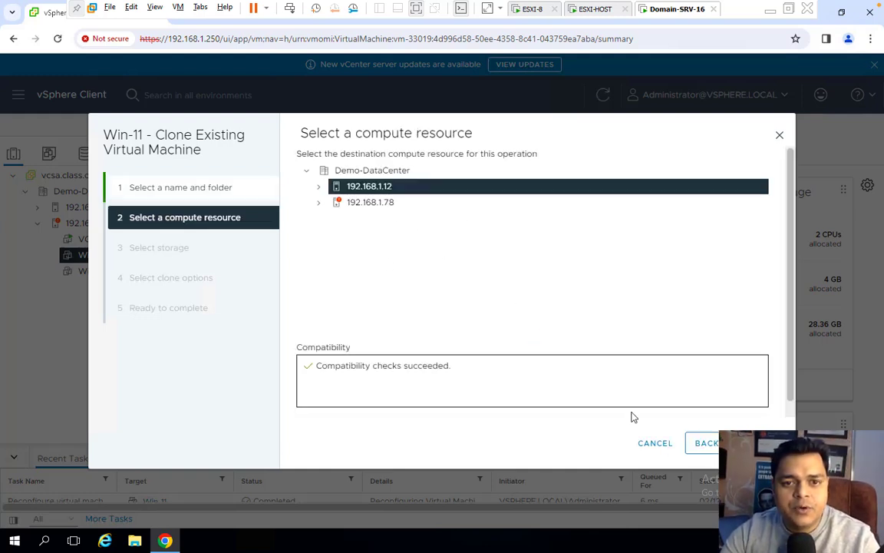
Try to continue the clone on host 192.168.1.12 past the storage selection, and close the clone wizard.
{"action": "left_click", "coordinate": [758, 443]}
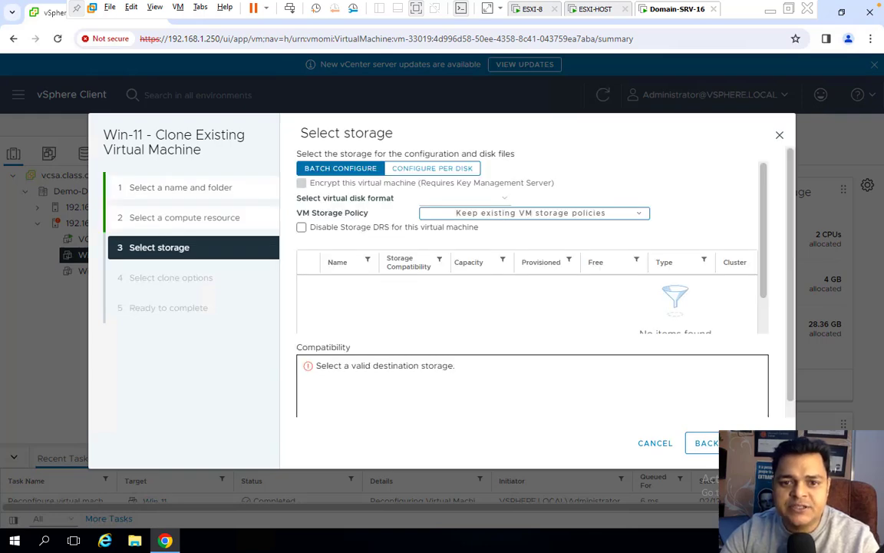
{"action": "left_click", "coordinate": [758, 443]}
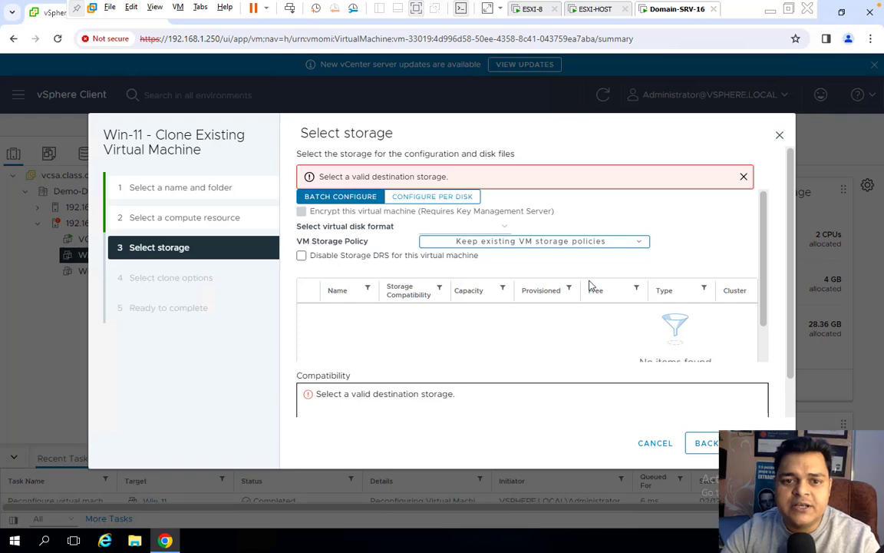
{"action": "left_click", "coordinate": [743, 177]}
{"action": "left_click", "coordinate": [779, 136]}
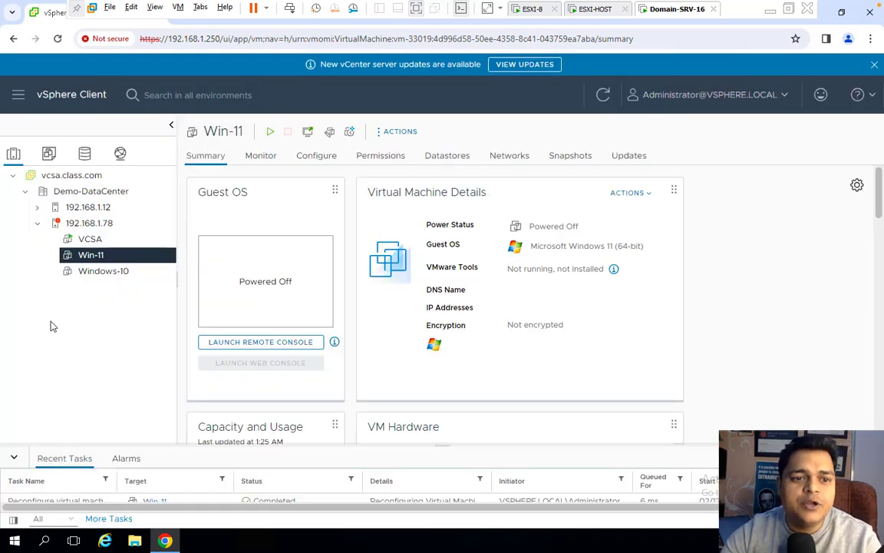
Add a new 60 GB virtual hard disk, split into multiple files, to the ESXI-HOST virtual machine.
{"action": "left_click", "coordinate": [96, 208]}
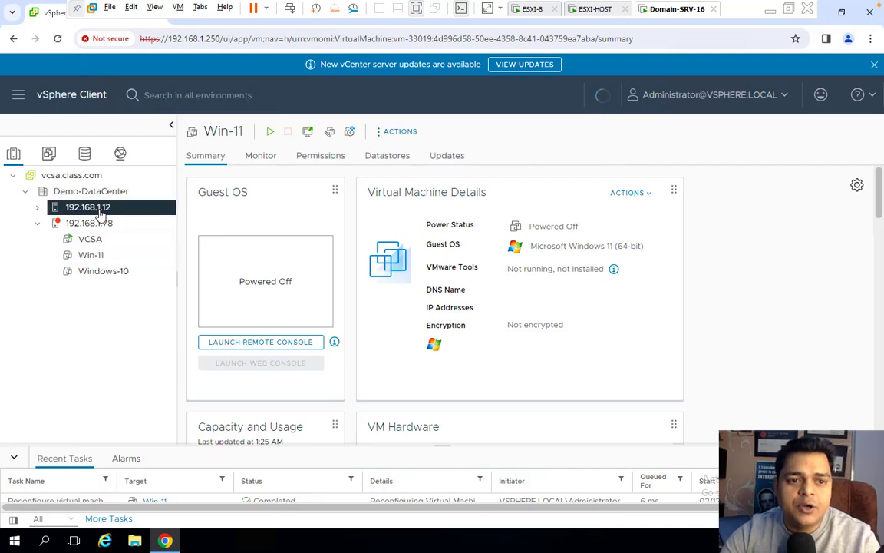
{"action": "left_click", "coordinate": [594, 10]}
{"action": "right_click", "coordinate": [592, 11]}
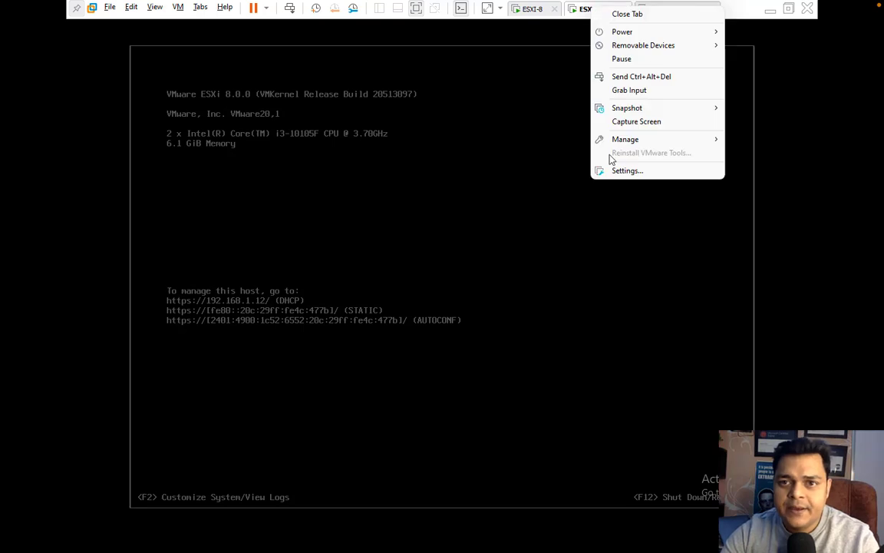
{"action": "left_click", "coordinate": [639, 172]}
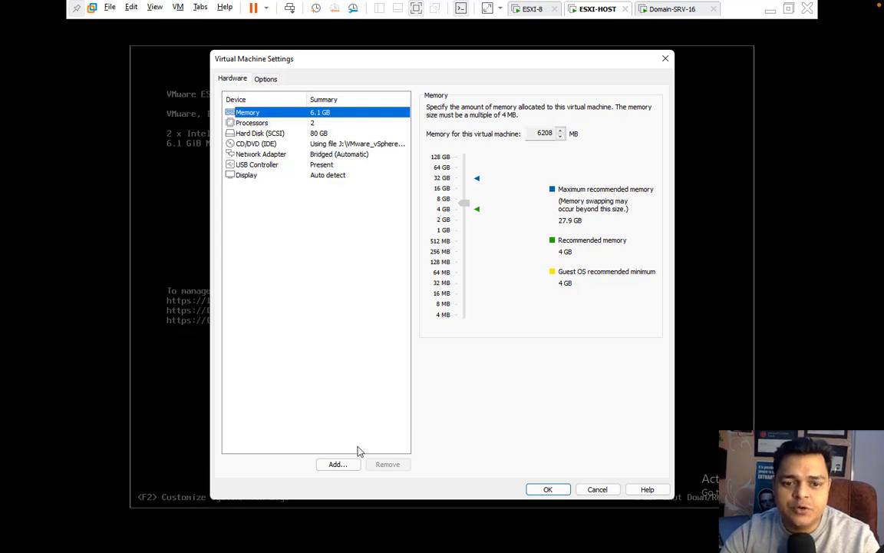
{"action": "left_click", "coordinate": [338, 464]}
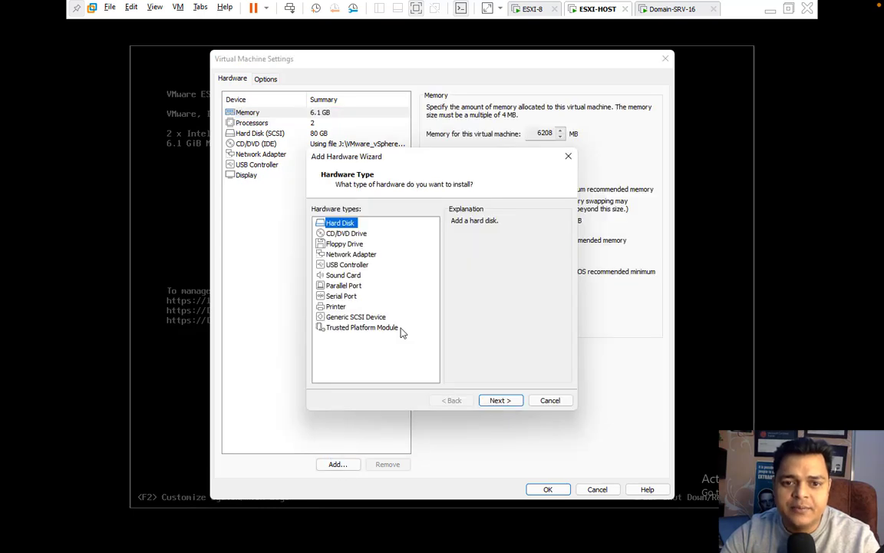
{"action": "left_click", "coordinate": [504, 405]}
{"action": "left_click", "coordinate": [505, 406]}
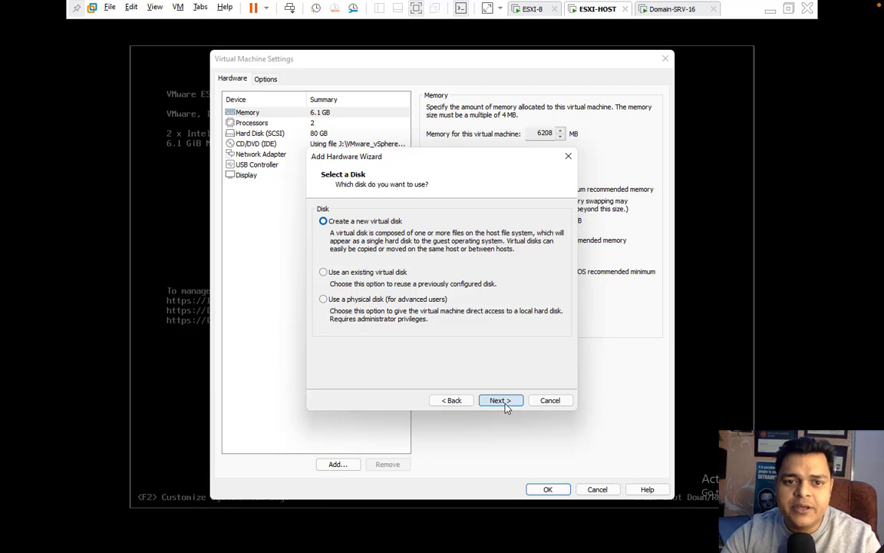
{"action": "left_click", "coordinate": [501, 400]}
{"action": "type", "text": "60"}
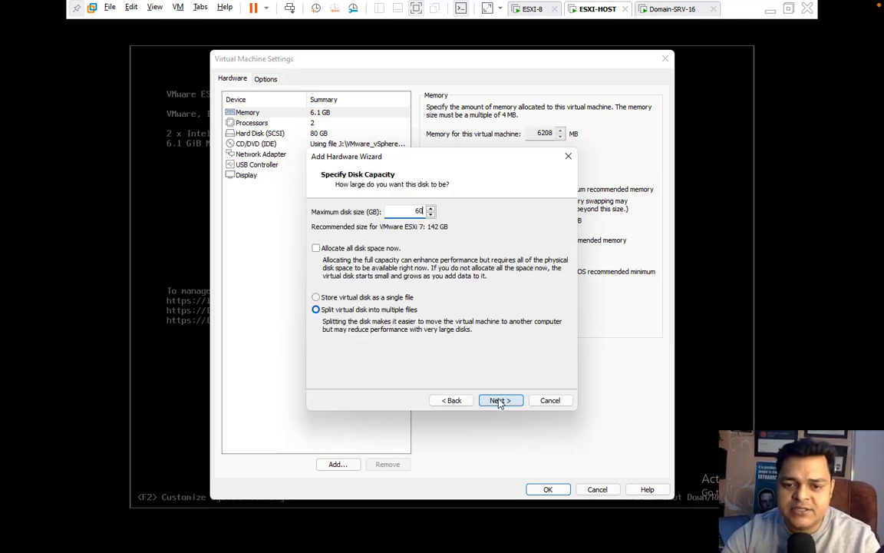
{"action": "left_click", "coordinate": [499, 400]}
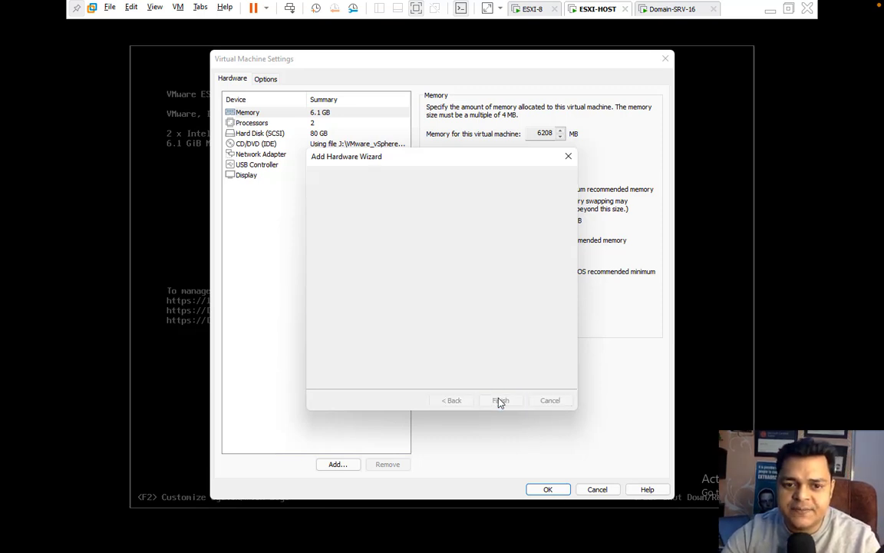
{"action": "left_click", "coordinate": [500, 401]}
{"action": "left_click", "coordinate": [548, 489]}
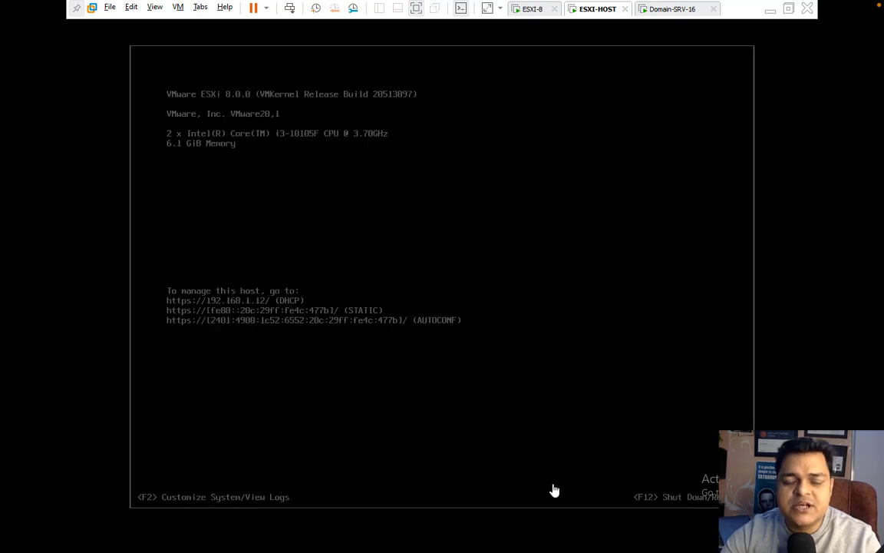
Refresh the vSphere inventory on Domain-SRV-16, and reset the ESXI-HOST virtual machine.
{"action": "left_click", "coordinate": [671, 9]}
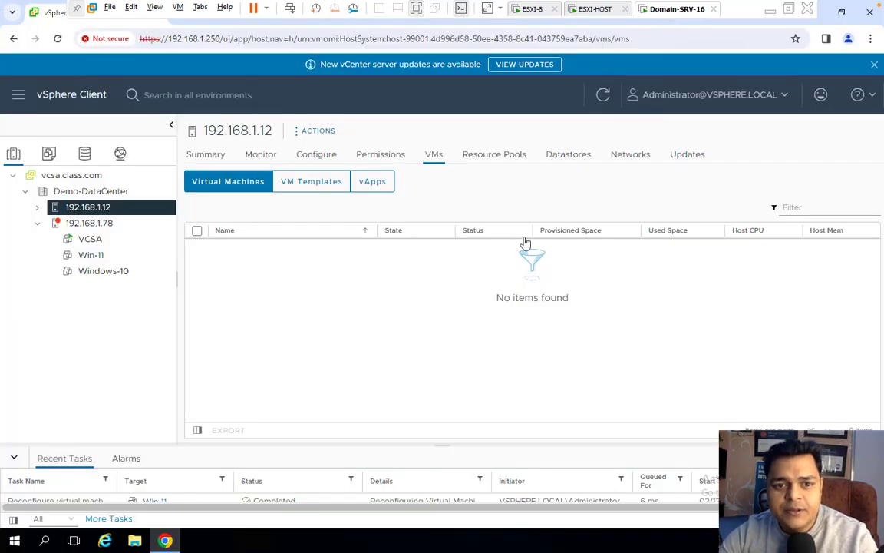
{"action": "left_click", "coordinate": [601, 98]}
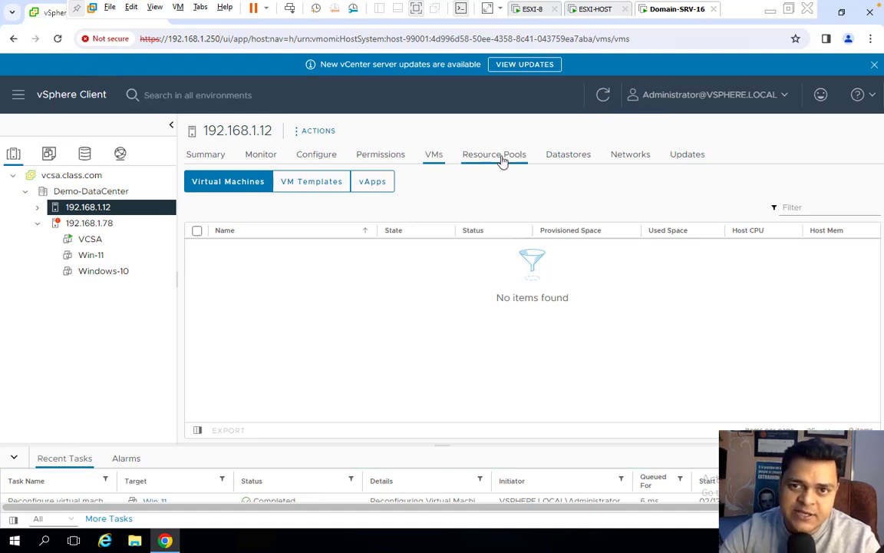
{"action": "left_click", "coordinate": [587, 9]}
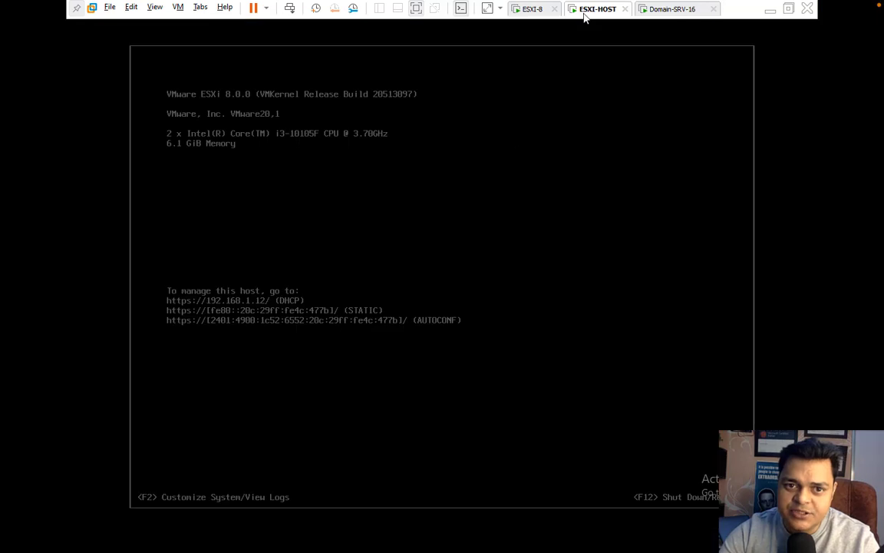
{"action": "right_click", "coordinate": [603, 11]}
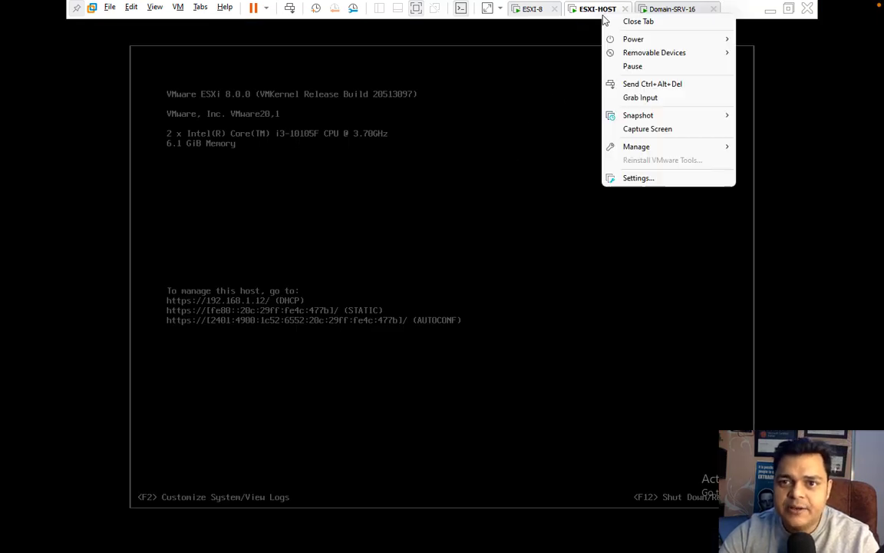
{"action": "mouse_move", "coordinate": [635, 45]}
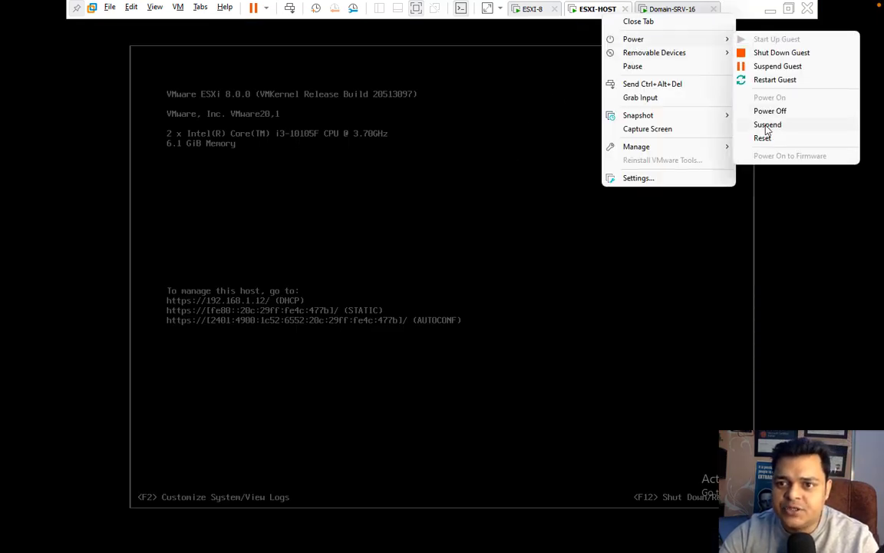
{"action": "left_click", "coordinate": [764, 140]}
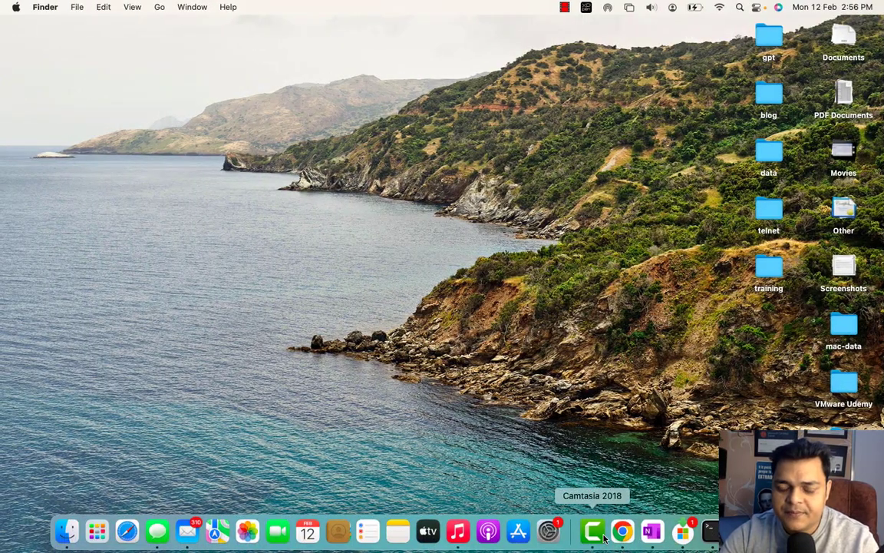
{"action": "right_click", "coordinate": [593, 530]}
{"action": "left_click", "coordinate": [591, 396]}
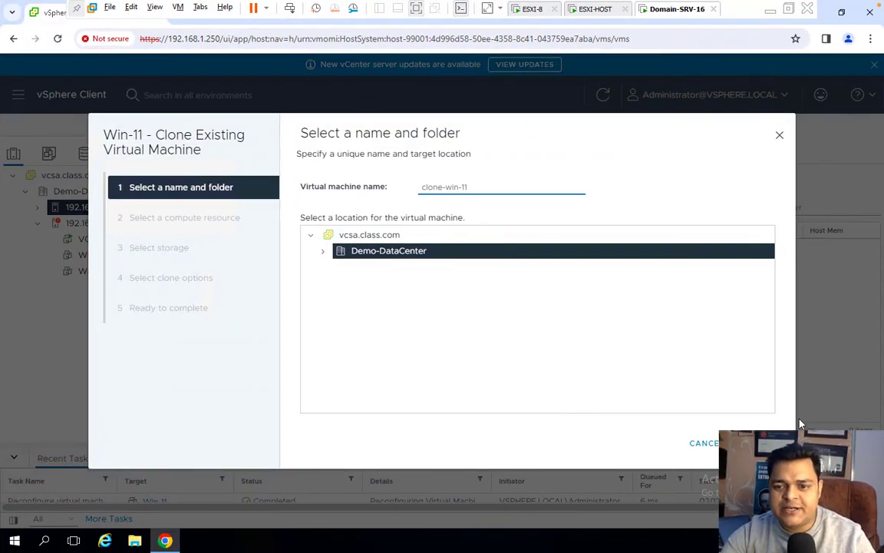
Complete the clone of Win-11 as clone-win-11 on host 192.168.1.12, using its VMFS 6 datastore and no further clone options.
{"action": "left_click", "coordinate": [757, 443]}
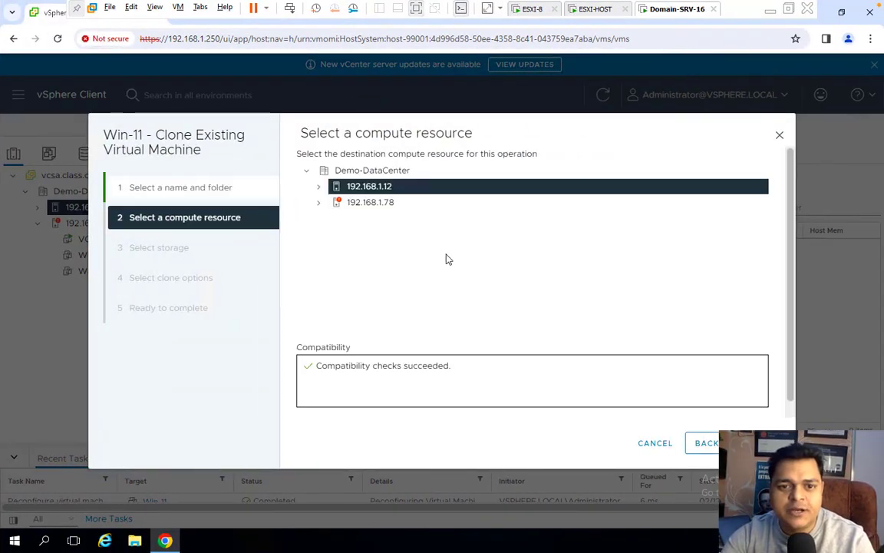
{"action": "left_click", "coordinate": [757, 443]}
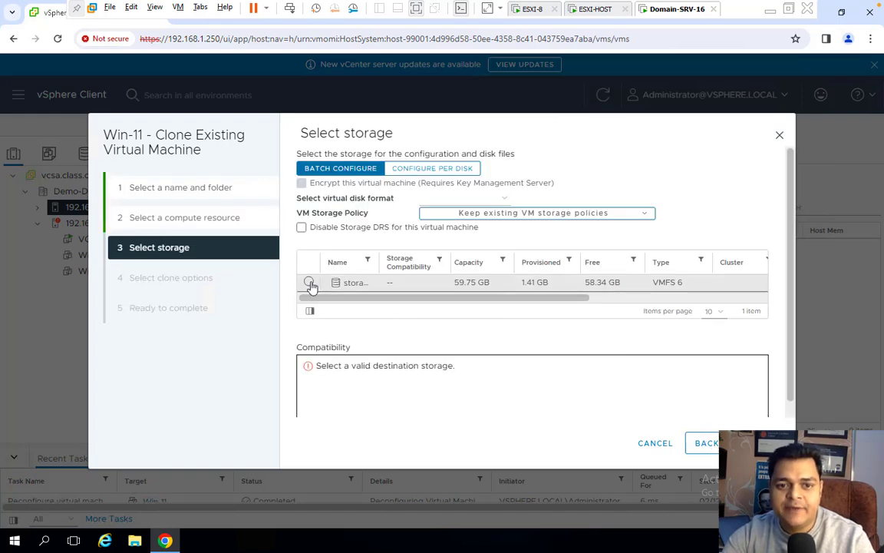
{"action": "left_click", "coordinate": [309, 282]}
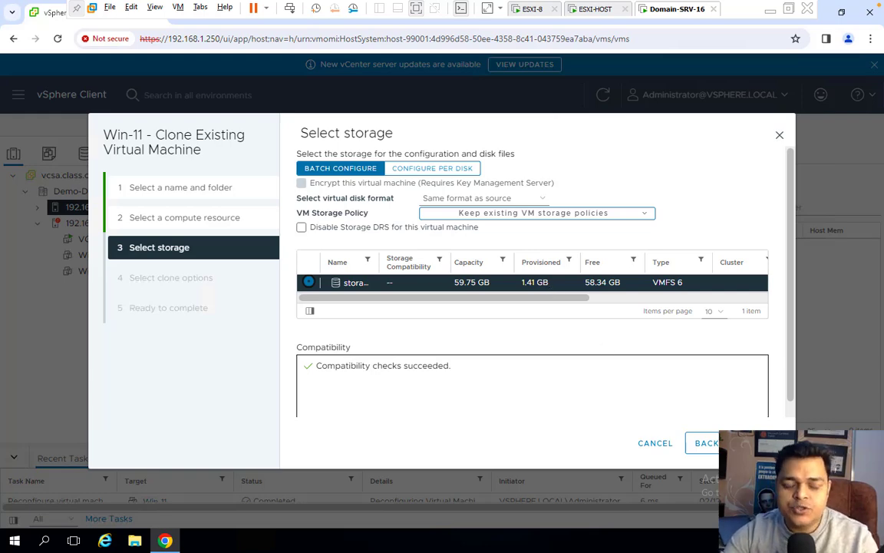
{"action": "left_click", "coordinate": [757, 443]}
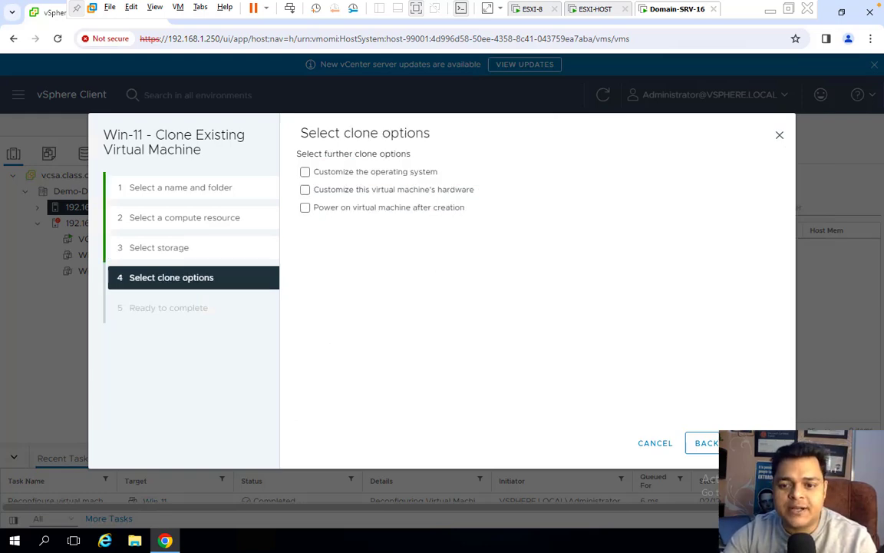
{"action": "left_click", "coordinate": [757, 443]}
{"action": "left_click", "coordinate": [757, 443]}
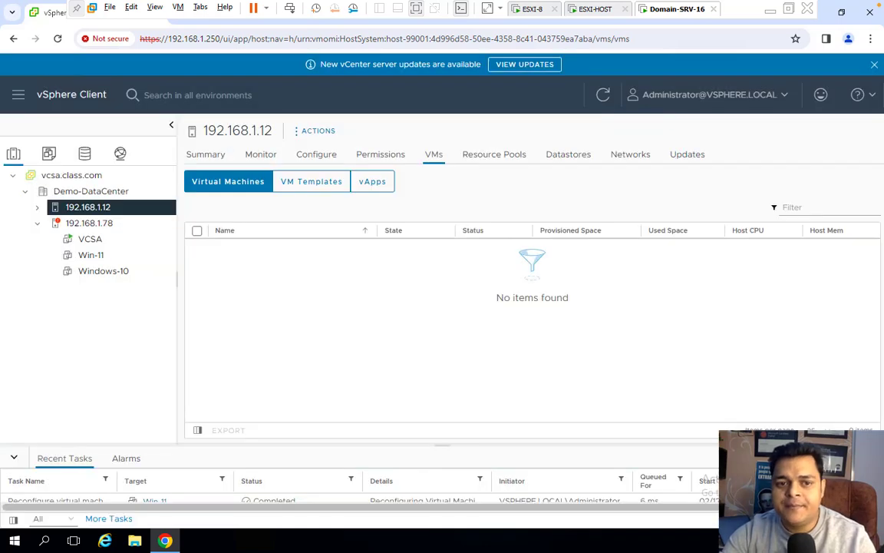